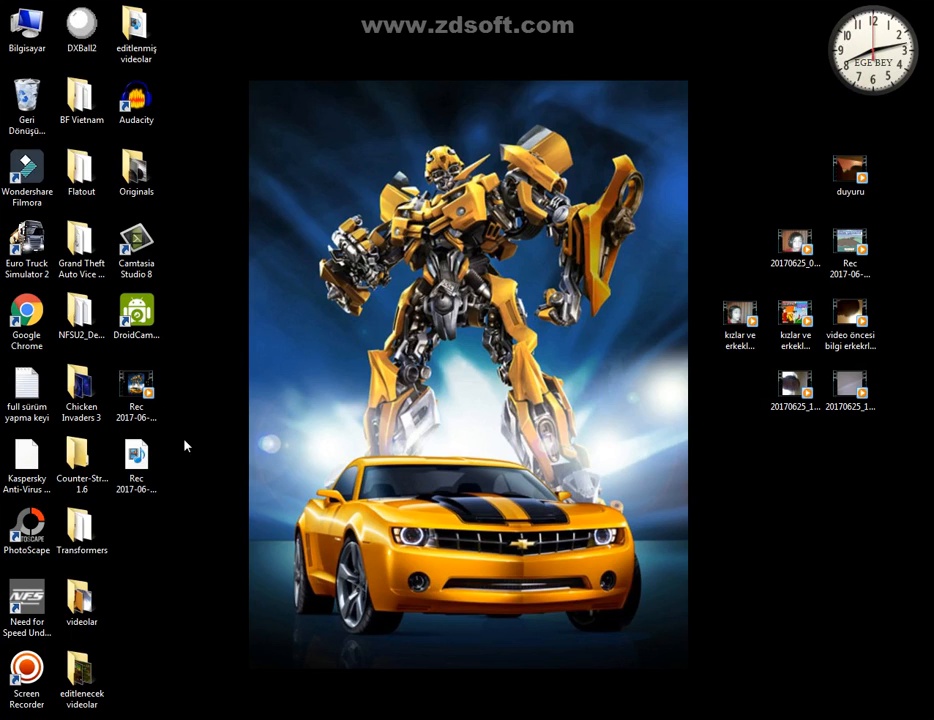
pyautogui.moveTo(148, 465)
pyautogui.mouseDown()
pyautogui.moveTo(857, 496)
pyautogui.moveTo(755, 550)
pyautogui.moveTo(782, 512)
pyautogui.moveTo(158, 468)
pyautogui.mouseUp()
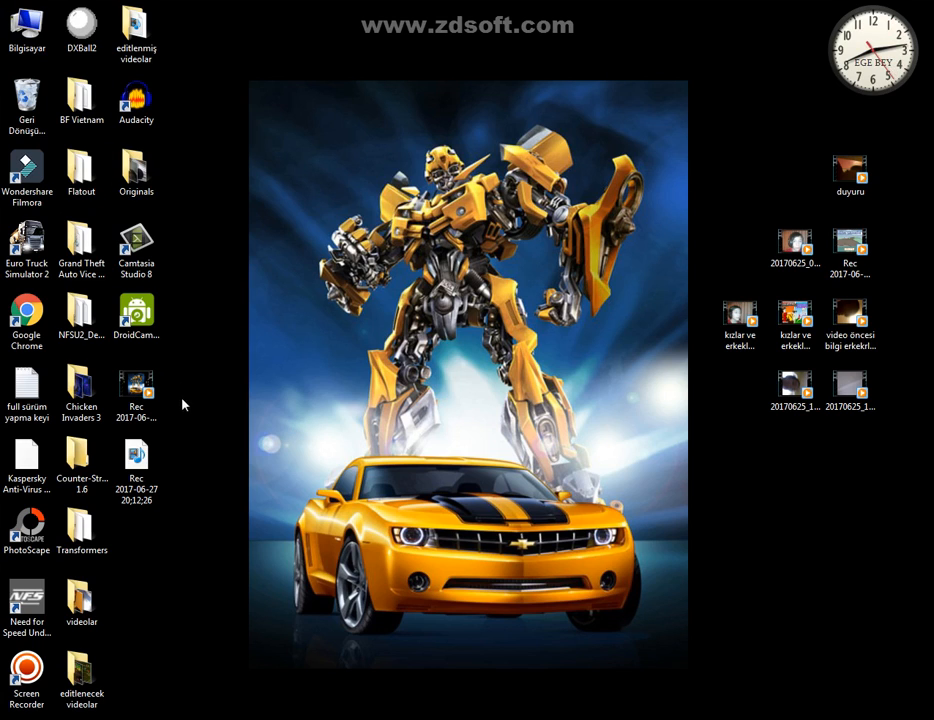
pyautogui.moveTo(129, 380); pyautogui.dragTo(575, 258)
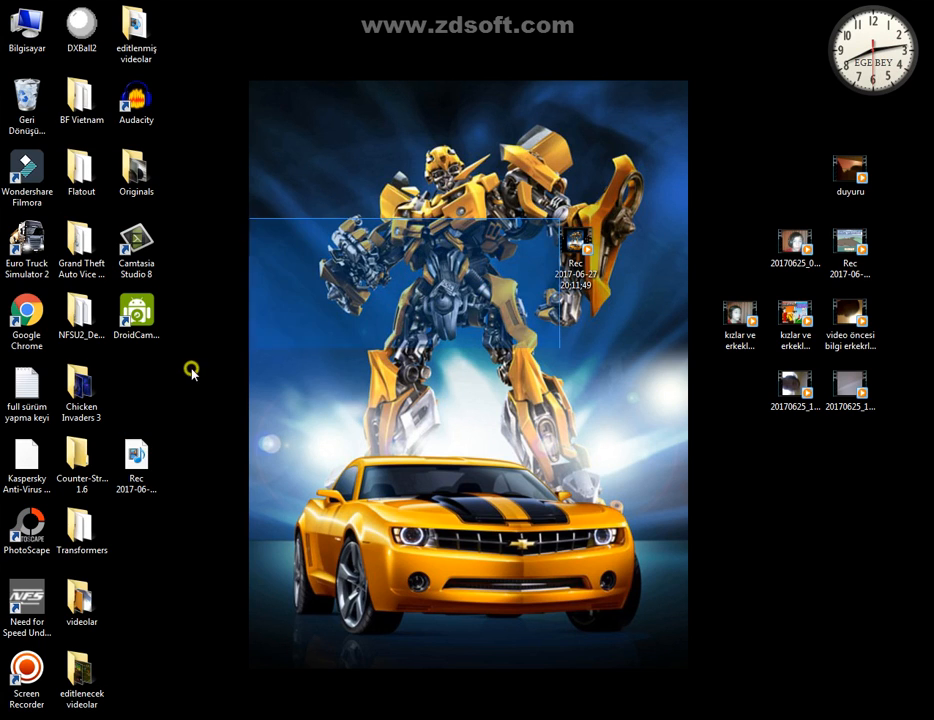
pyautogui.moveTo(192, 372); pyautogui.dragTo(480, 252)
pyautogui.doubleClick(142, 262)
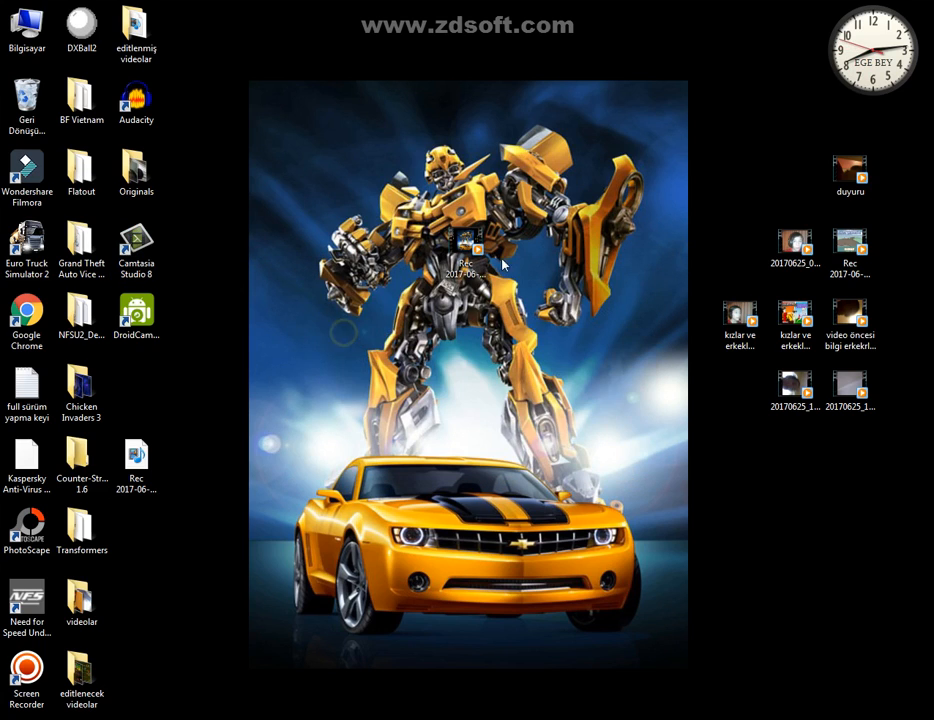
pyautogui.moveTo(476, 247); pyautogui.dragTo(171, 390)
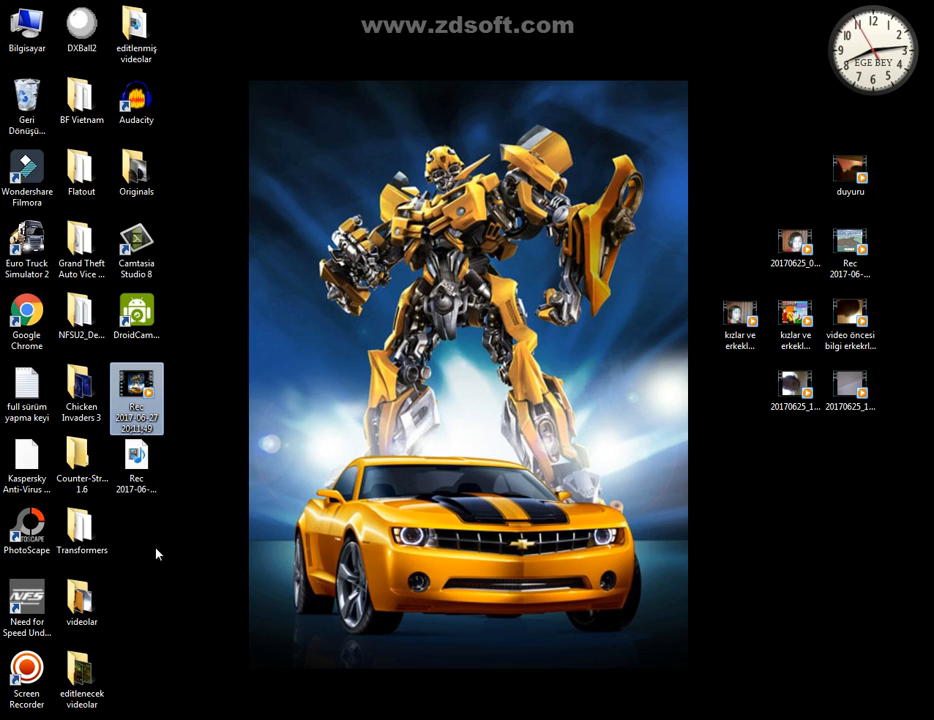
pyautogui.click(169, 487)
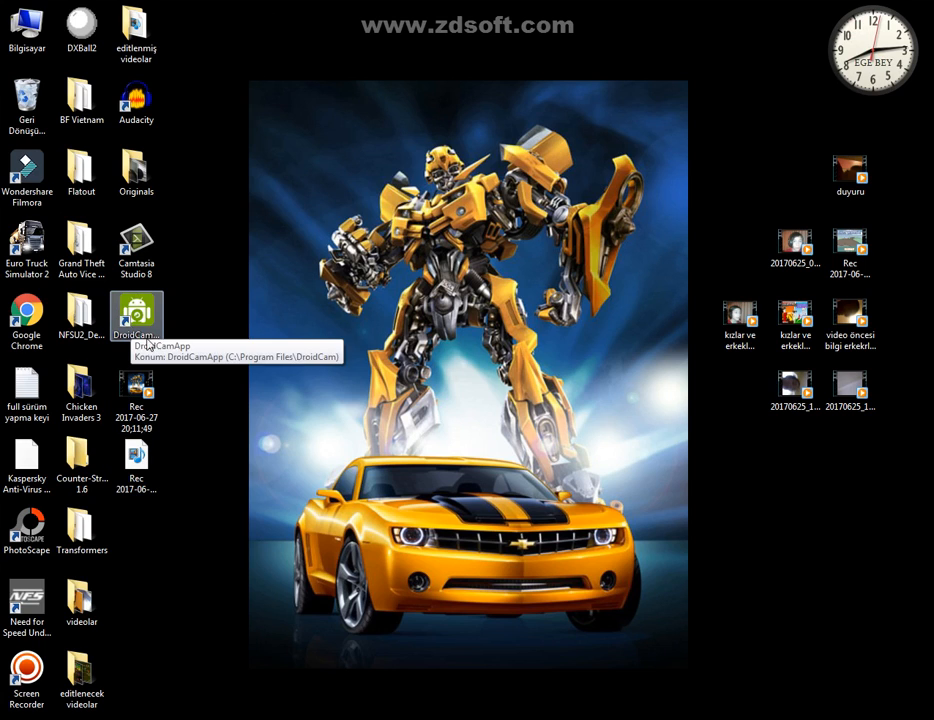
# Minimize the Camtasia Studio window to return to the desktop.
pyautogui.moveTo(199, 361); pyautogui.dragTo(740, 682)
pyautogui.moveTo(225, 73); pyautogui.dragTo(440, 671)
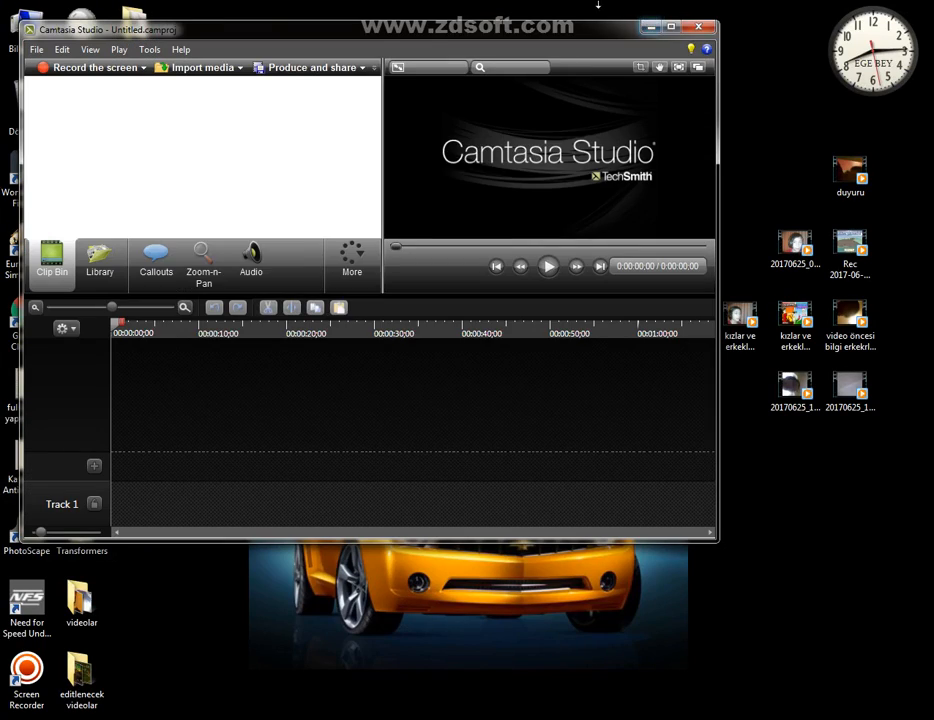
pyautogui.click(572, 135)
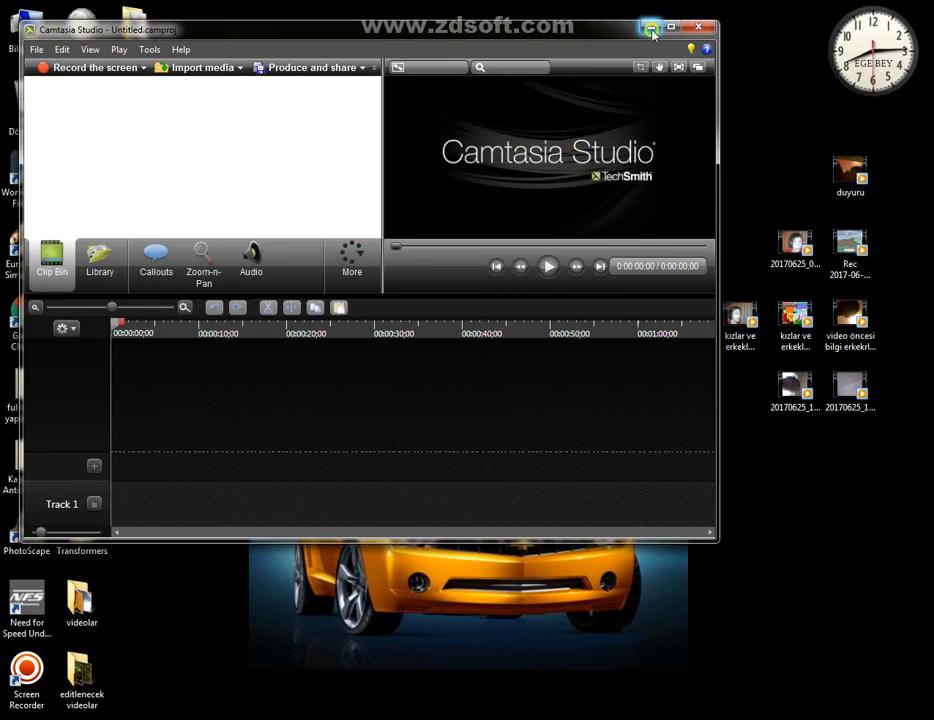
pyautogui.click(651, 27)
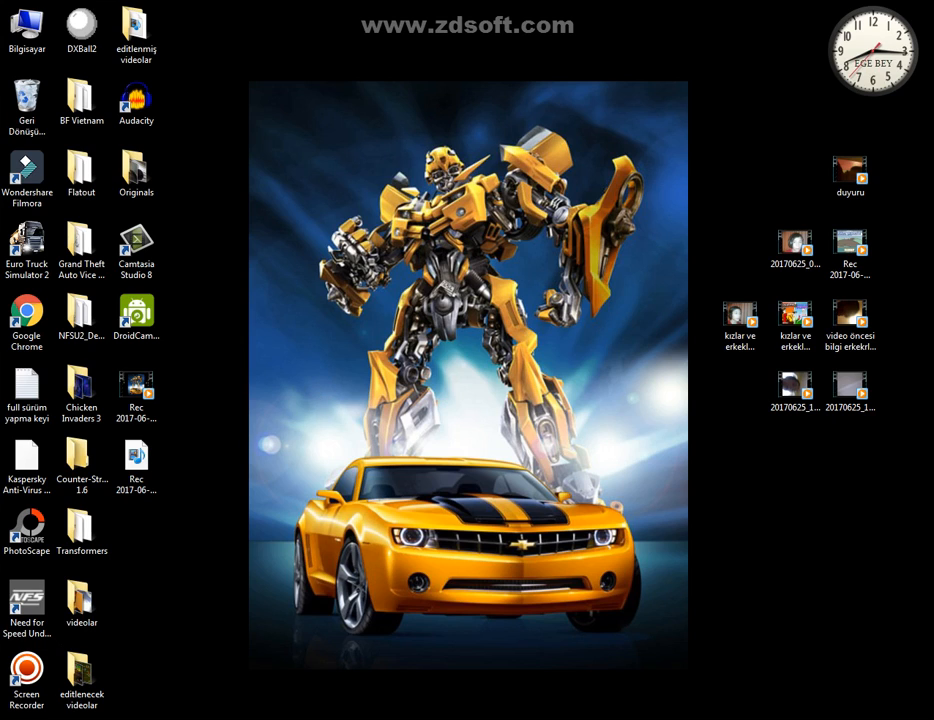
# Move the Screen Recorder shortcut from below Need for Speed to the centre of the wallpaper image.
pyautogui.moveTo(40, 660); pyautogui.dragTo(482, 305)
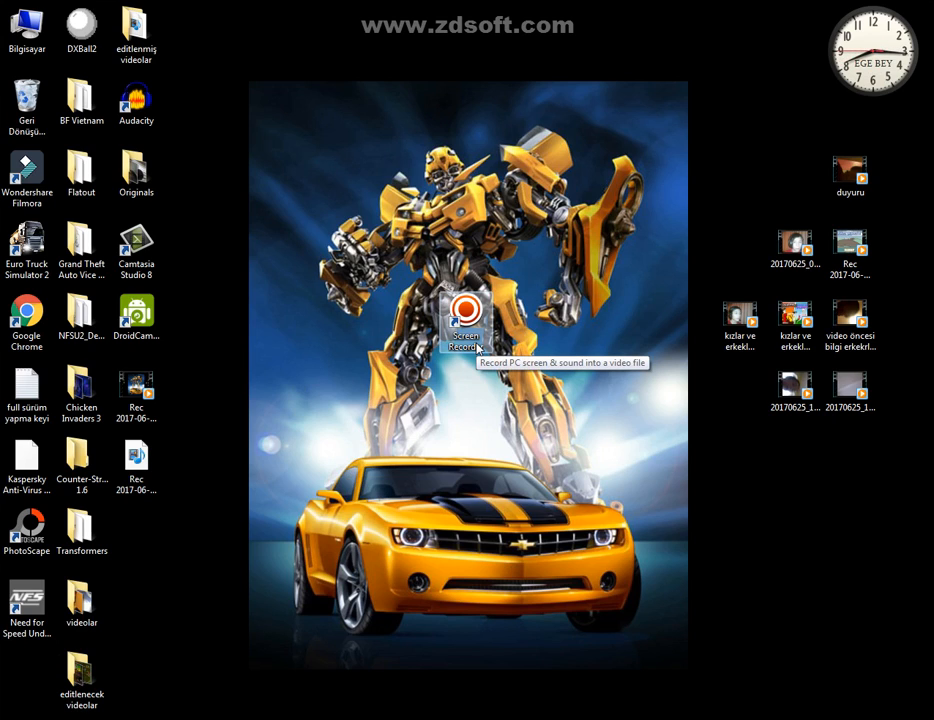
pyautogui.moveTo(478, 347); pyautogui.dragTo(423, 347)
pyautogui.moveTo(349, 249); pyautogui.dragTo(542, 314)
pyautogui.click(541, 312)
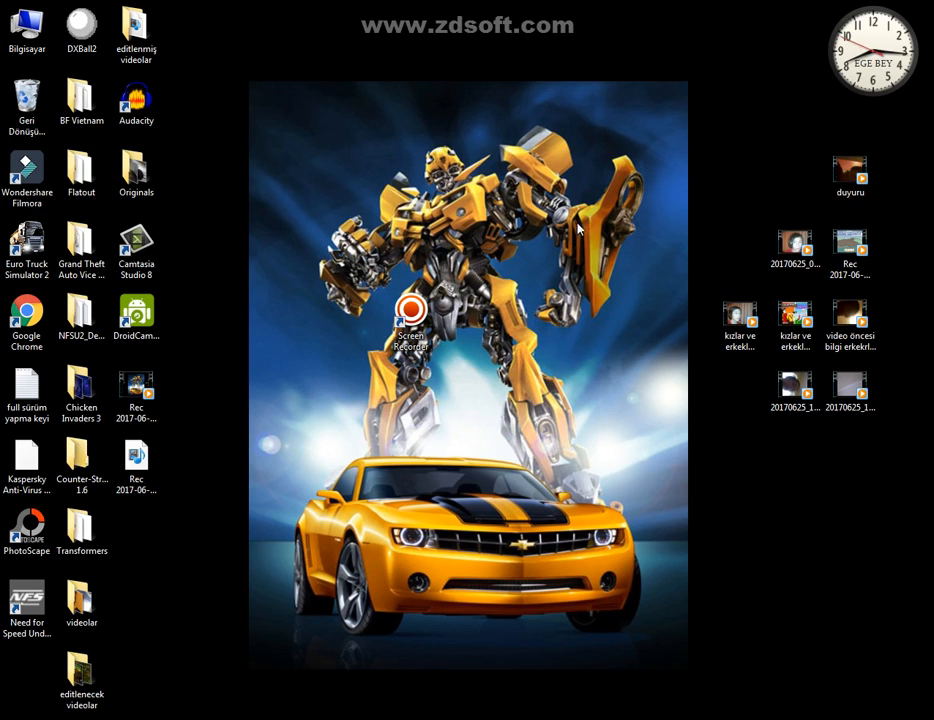
pyautogui.click(765, 493)
pyautogui.click(765, 493)
pyautogui.rightClick(765, 493)
pyautogui.click(748, 474)
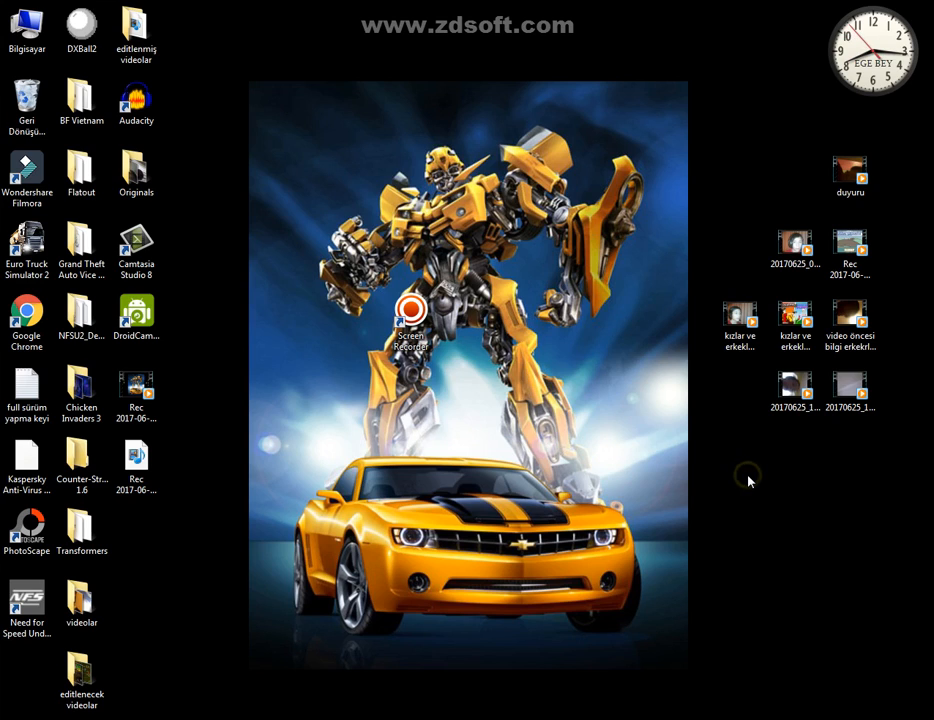
pyautogui.click(748, 475)
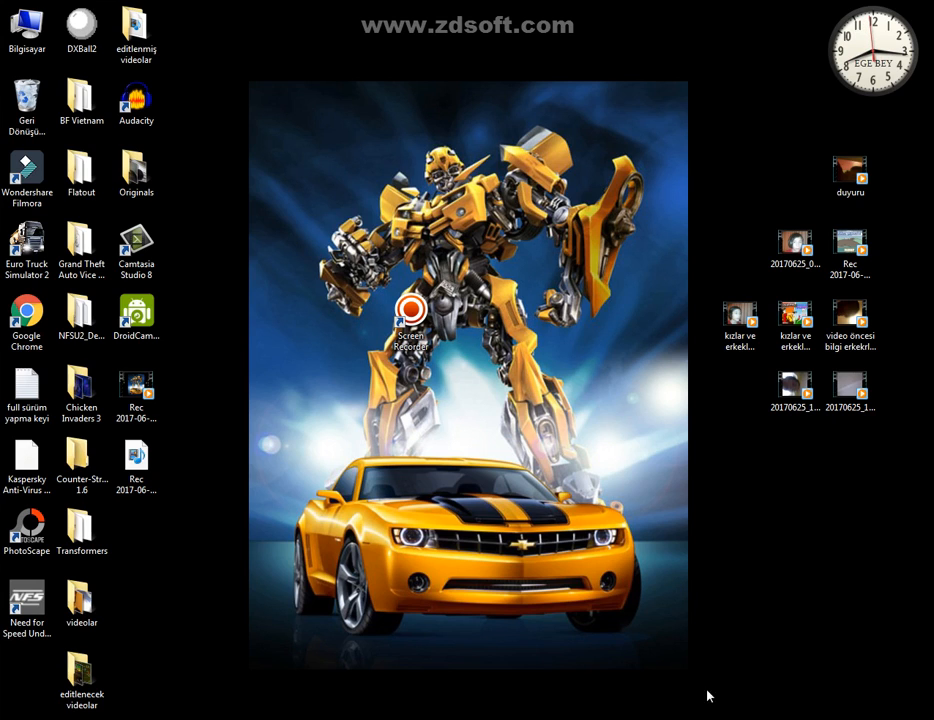
pyautogui.moveTo(336, 259)
pyautogui.mouseDown()
pyautogui.moveTo(384, 299)
pyautogui.moveTo(372, 318)
pyautogui.mouseUp()
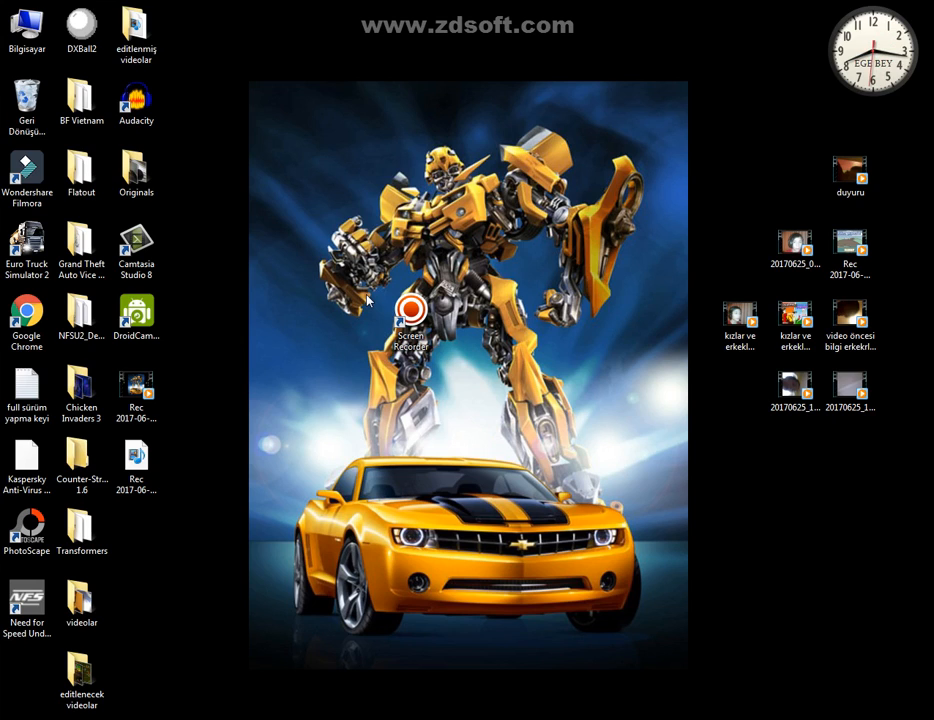
pyautogui.moveTo(147, 410); pyautogui.dragTo(202, 418)
pyautogui.click(266, 356)
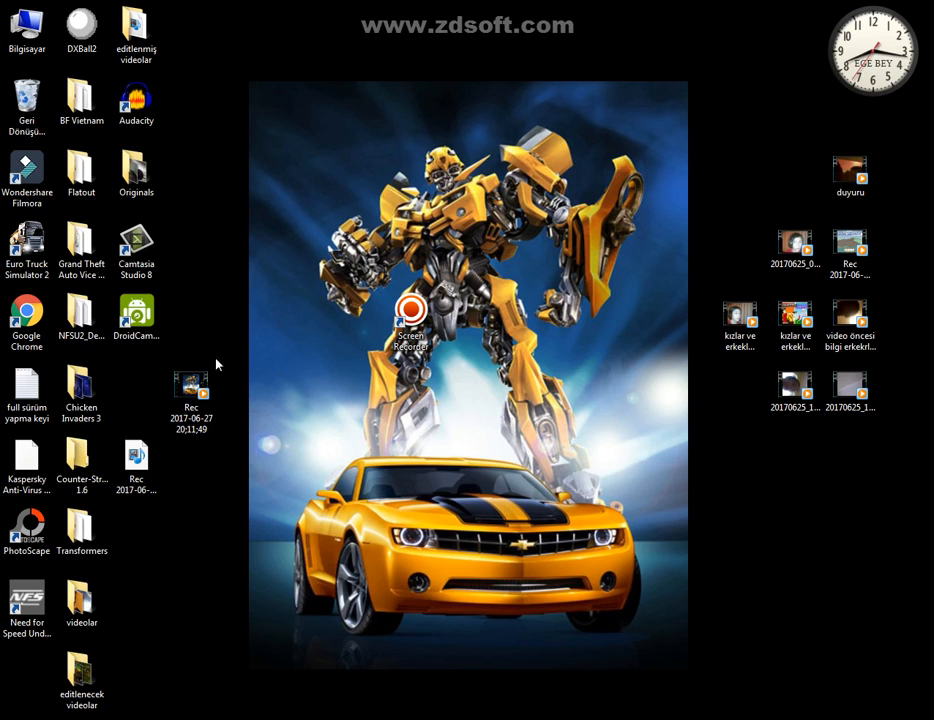
pyautogui.moveTo(144, 388)
pyautogui.mouseDown()
pyautogui.moveTo(214, 402)
pyautogui.moveTo(135, 395)
pyautogui.mouseUp()
# Select the separate group of video files around "duyuru" on the desktop and clear the selection.
pyautogui.moveTo(693, 143); pyautogui.dragTo(928, 652)
pyautogui.click(770, 549)
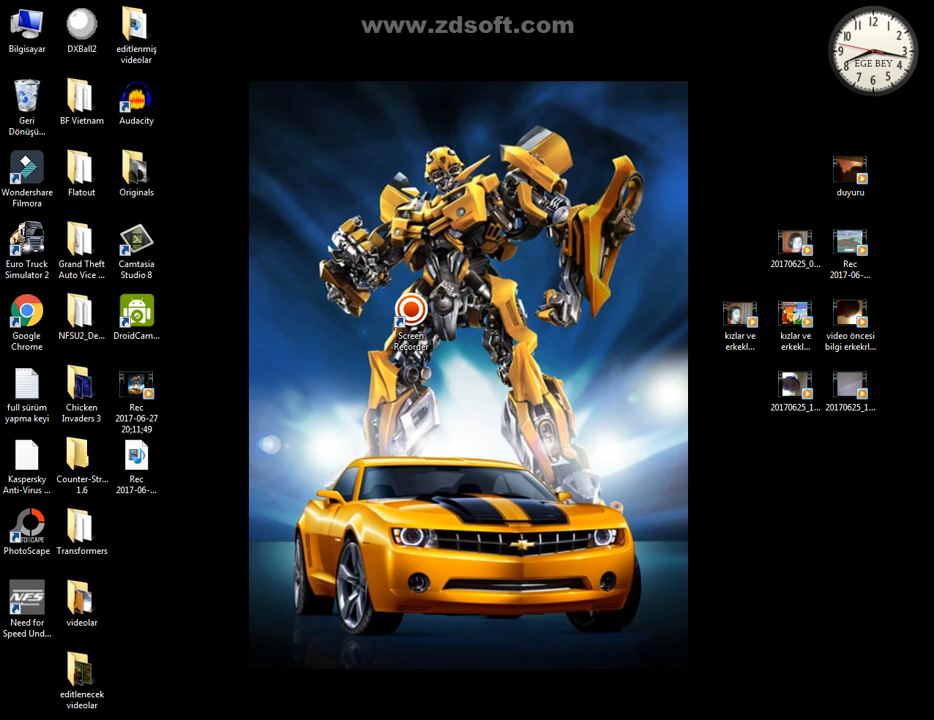
pyautogui.moveTo(678, 142); pyautogui.dragTo(932, 434)
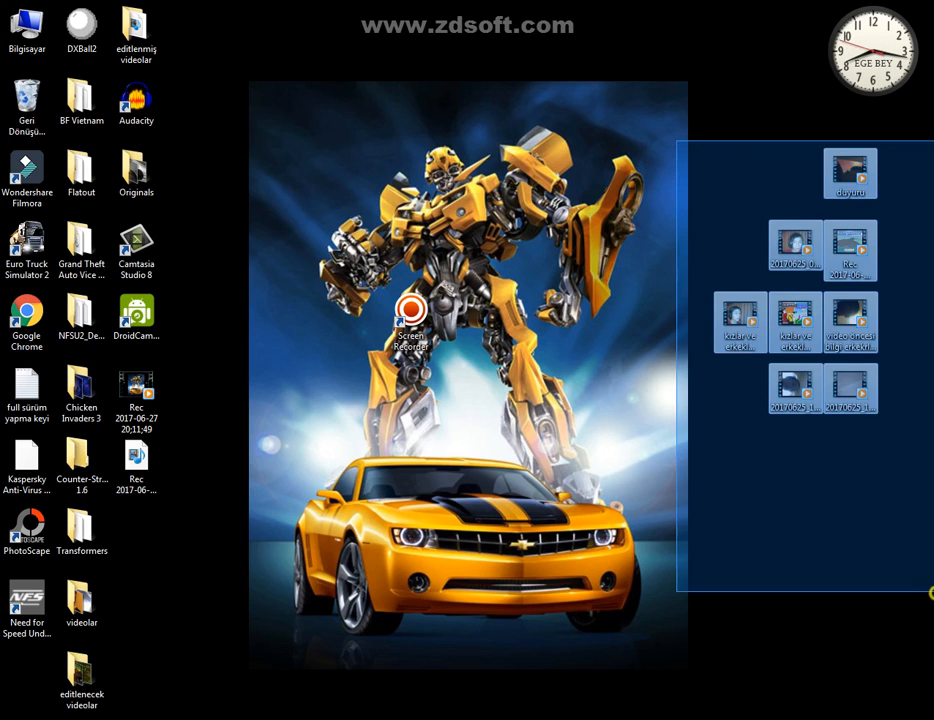
pyautogui.click(773, 427)
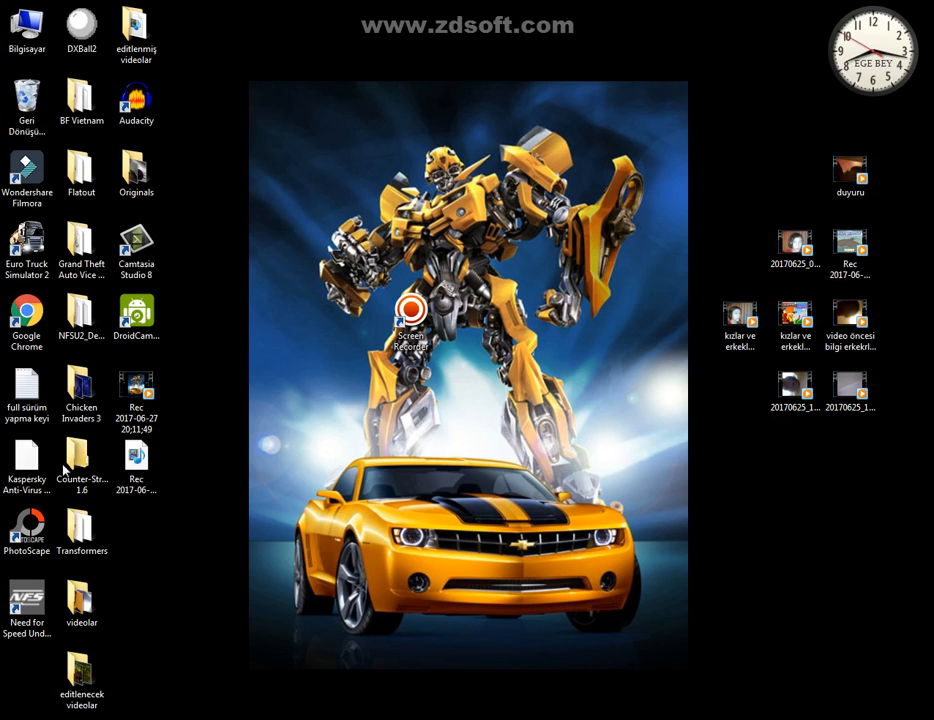
# Move the Screen Recorder shortcut around the desktop and place it beside the DroidCamApp shortcut.
pyautogui.moveTo(406, 316); pyautogui.dragTo(475, 244)
pyautogui.moveTo(473, 248)
pyautogui.mouseDown()
pyautogui.moveTo(403, 250)
pyautogui.moveTo(410, 244)
pyautogui.moveTo(410, 308)
pyautogui.moveTo(488, 307)
pyautogui.moveTo(469, 284)
pyautogui.moveTo(469, 233)
pyautogui.moveTo(468, 262)
pyautogui.mouseUp()
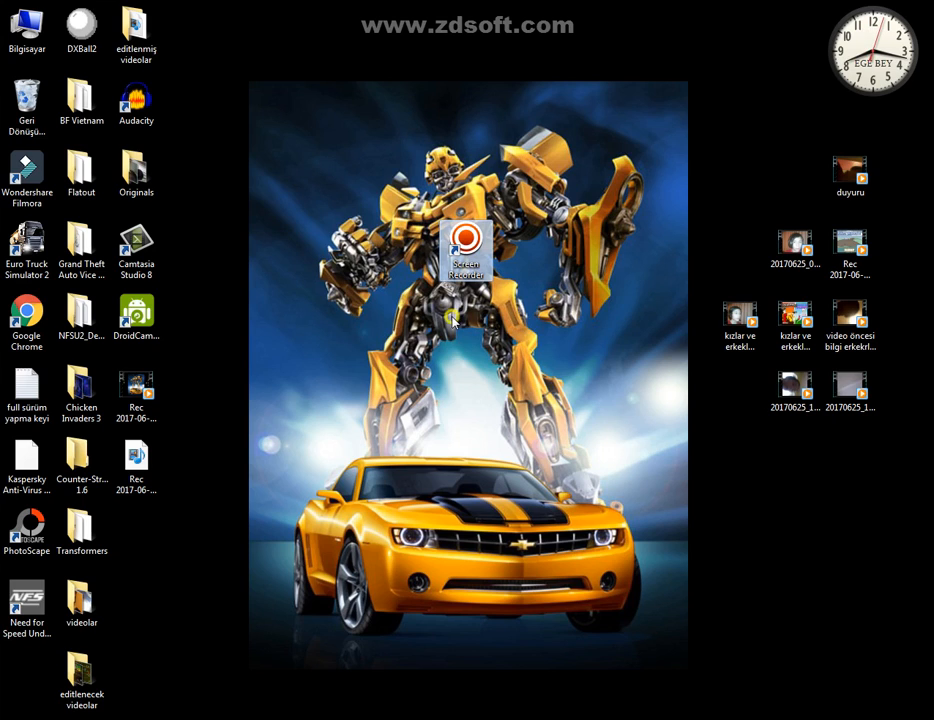
pyautogui.moveTo(475, 264); pyautogui.dragTo(193, 320)
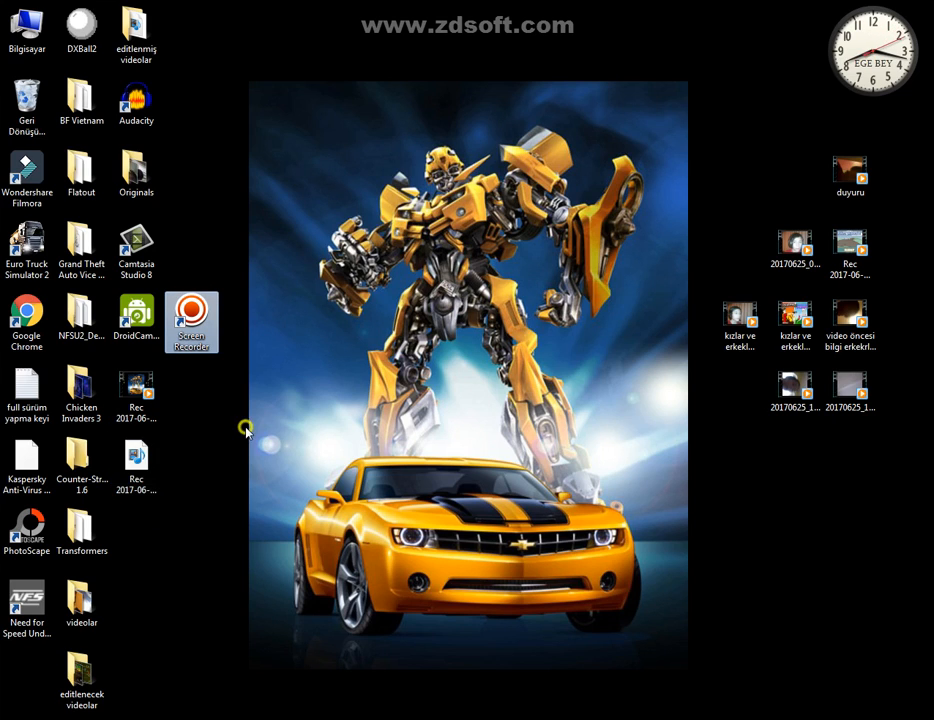
pyautogui.click(277, 291)
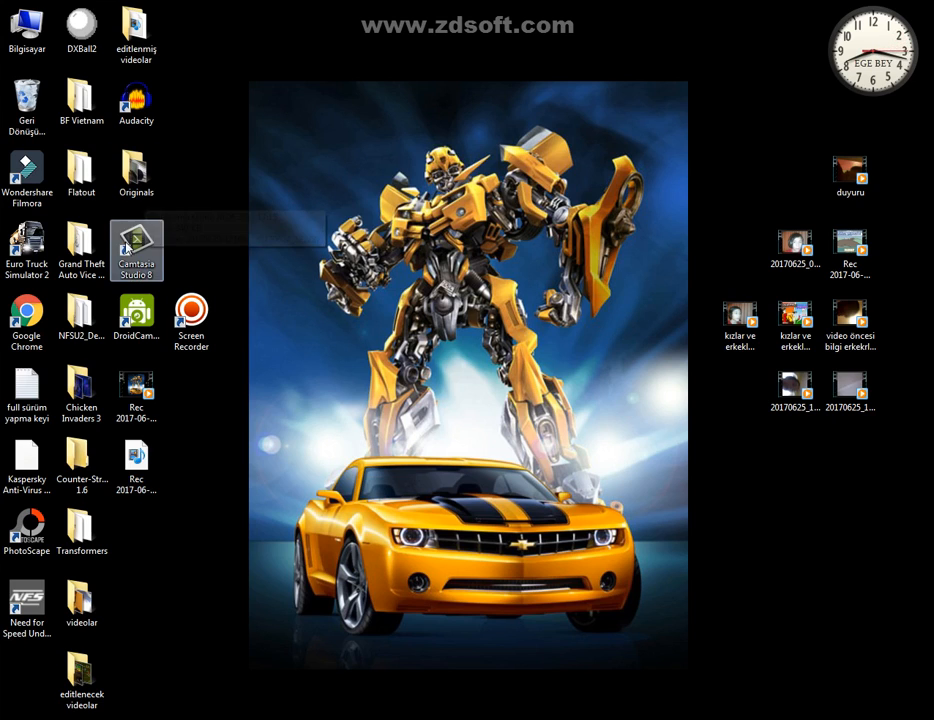
pyautogui.moveTo(176, 333); pyautogui.dragTo(182, 162)
pyautogui.click(134, 118)
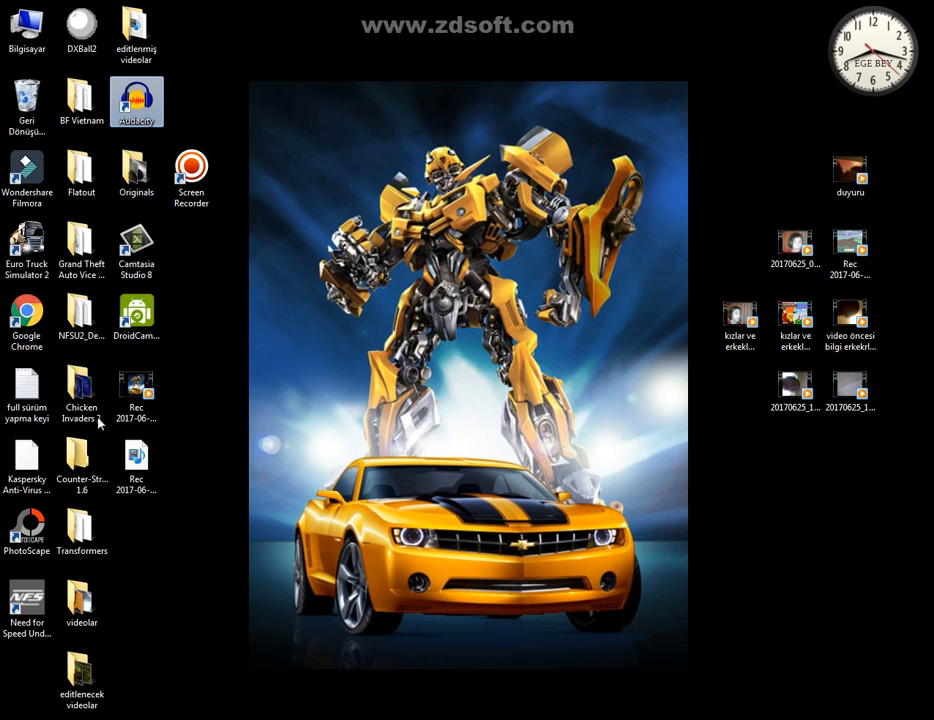
pyautogui.moveTo(191, 170); pyautogui.dragTo(191, 318)
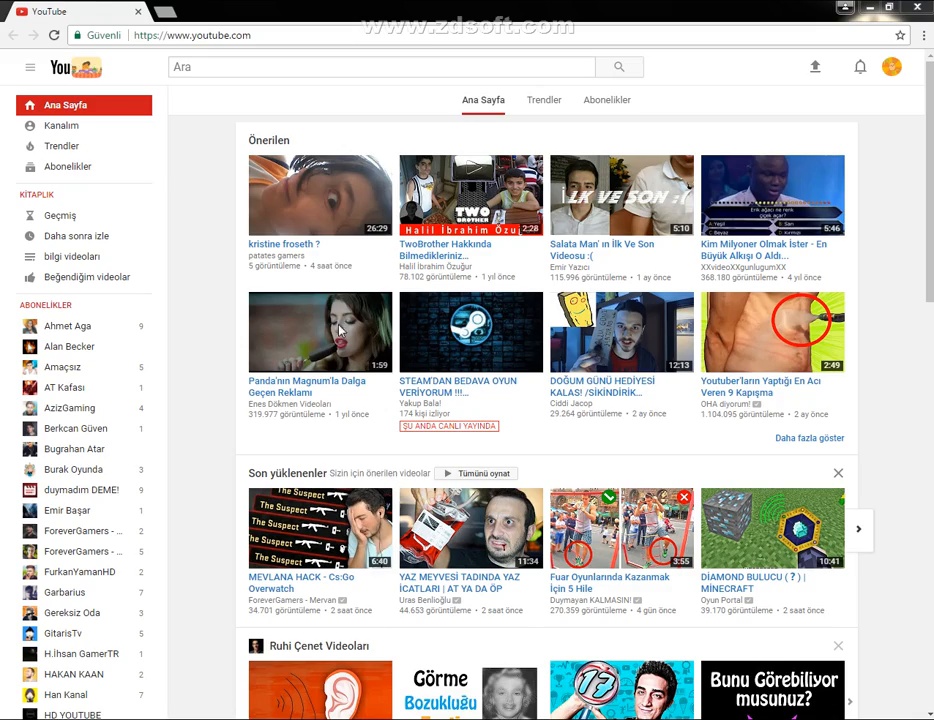
# Hide and restore the YouTube browser window repeatedly, leaving it minimized.
pyautogui.click(125, 719)
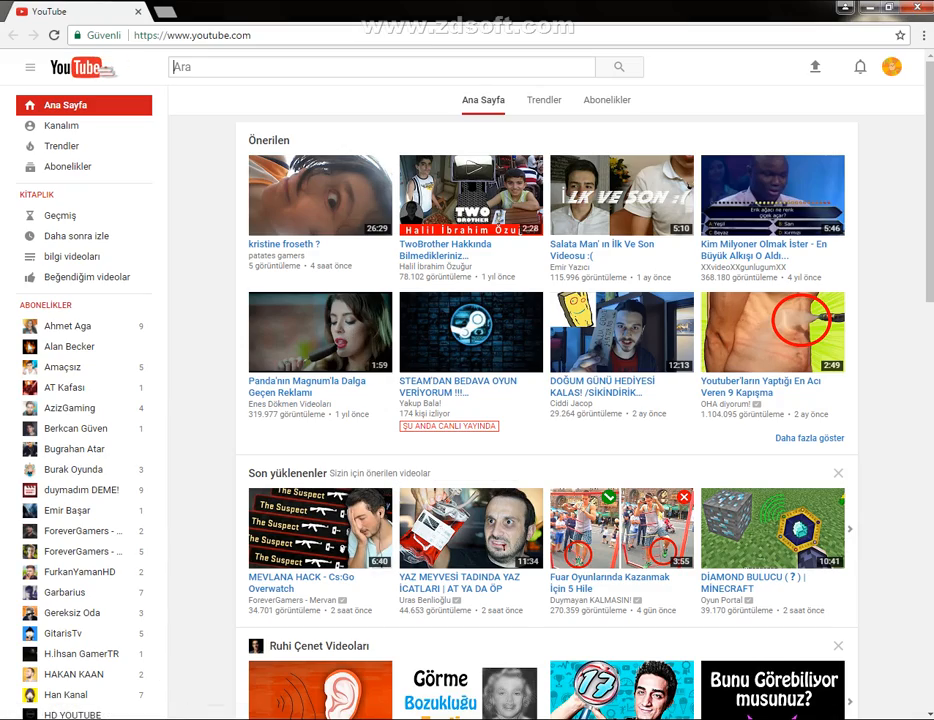
pyautogui.click(125, 719)
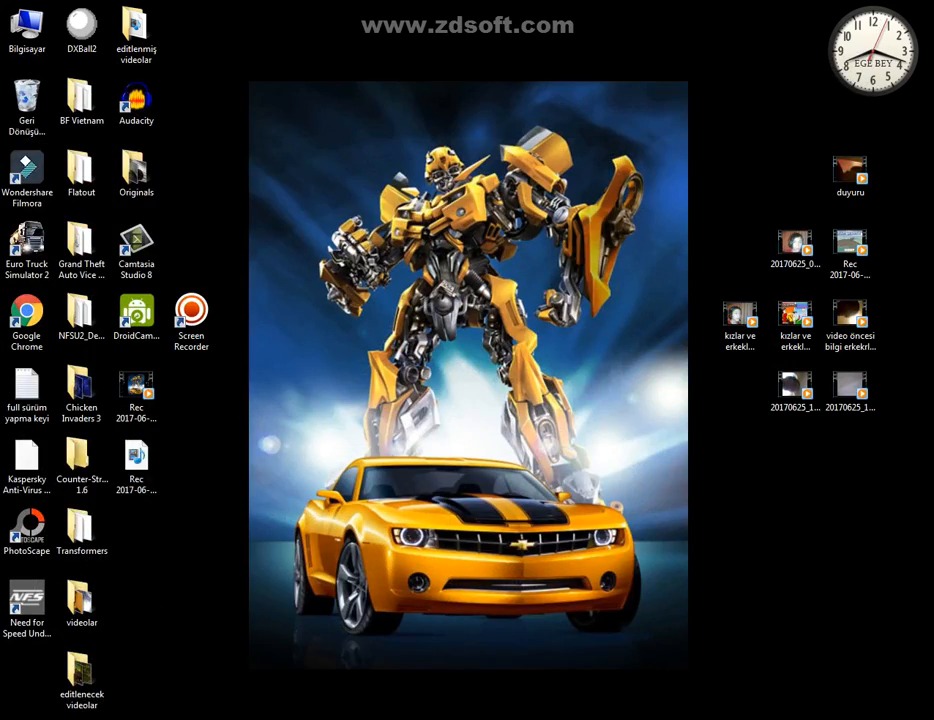
pyautogui.click(125, 719)
pyautogui.click(125, 719)
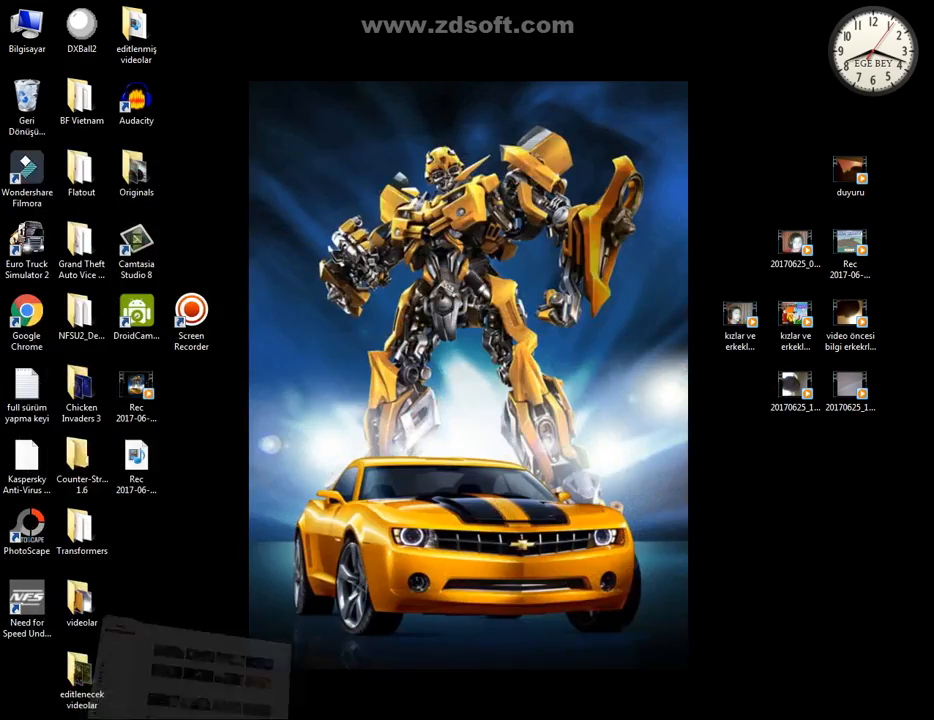
pyautogui.click(125, 719)
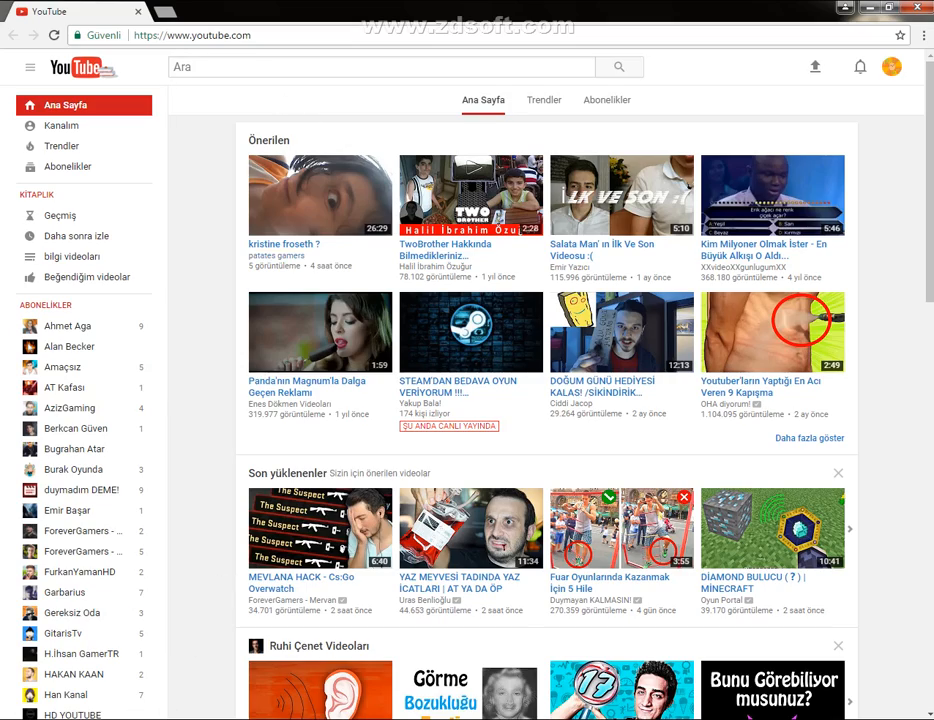
pyautogui.click(125, 719)
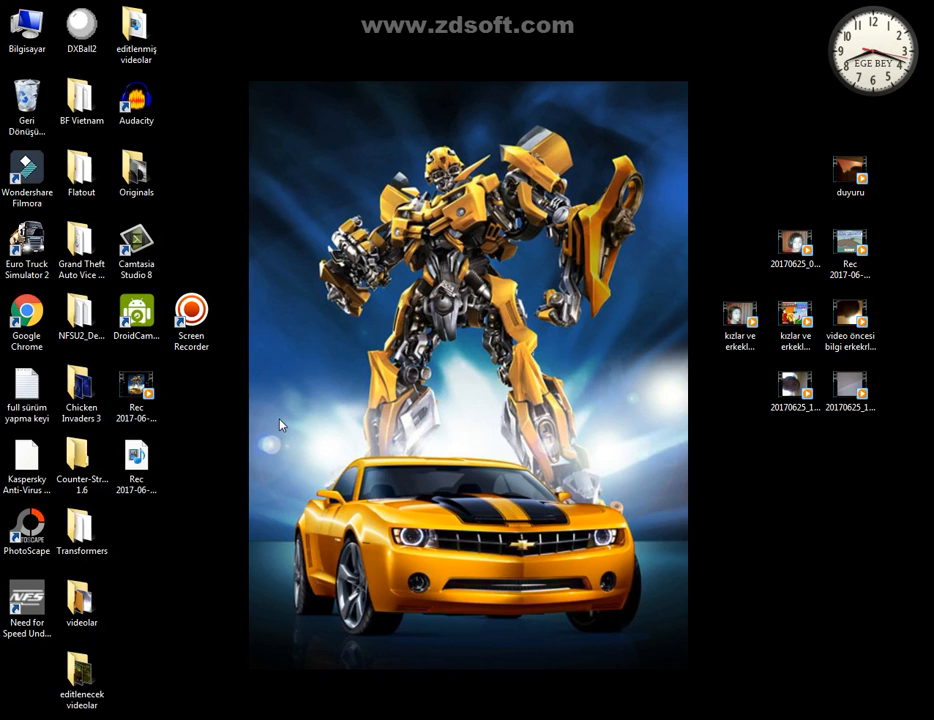
pyautogui.moveTo(202, 349); pyautogui.dragTo(168, 412)
pyautogui.click(20, 540)
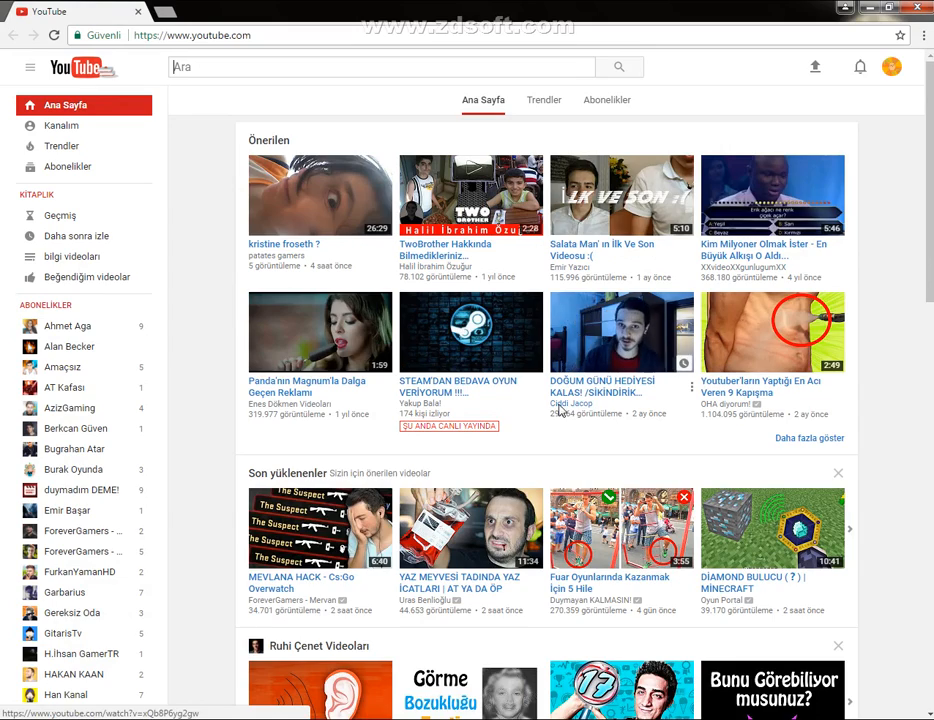
# Look through the recommended videos on the YouTube home page and minimize the browser.
pyautogui.scroll(-2, 559, 408)
pyautogui.scroll(-2, 640, 480)
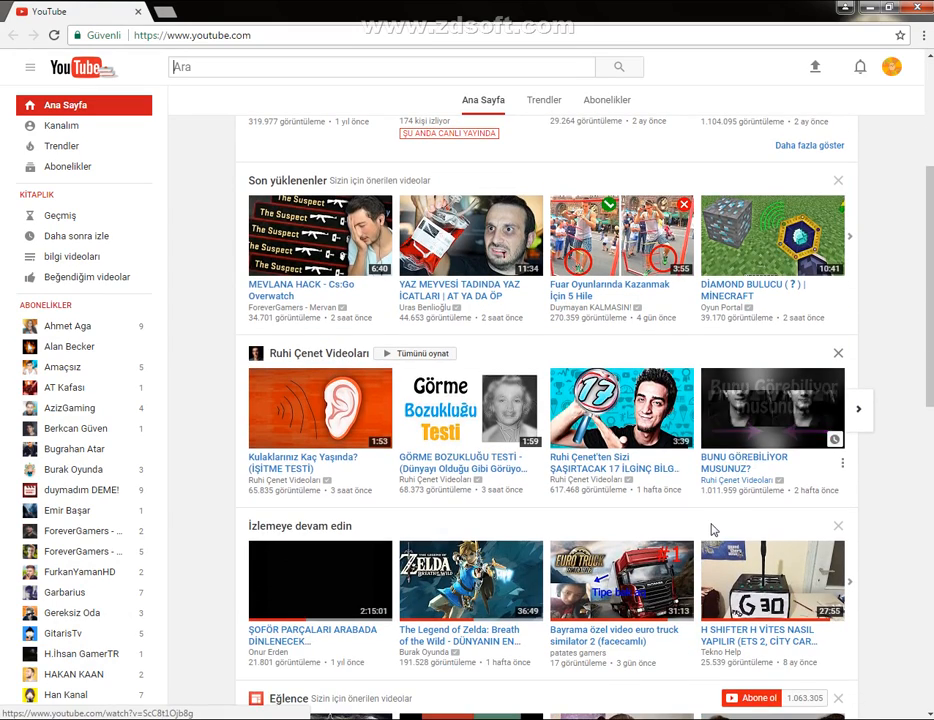
pyautogui.scroll(-2, 640, 500)
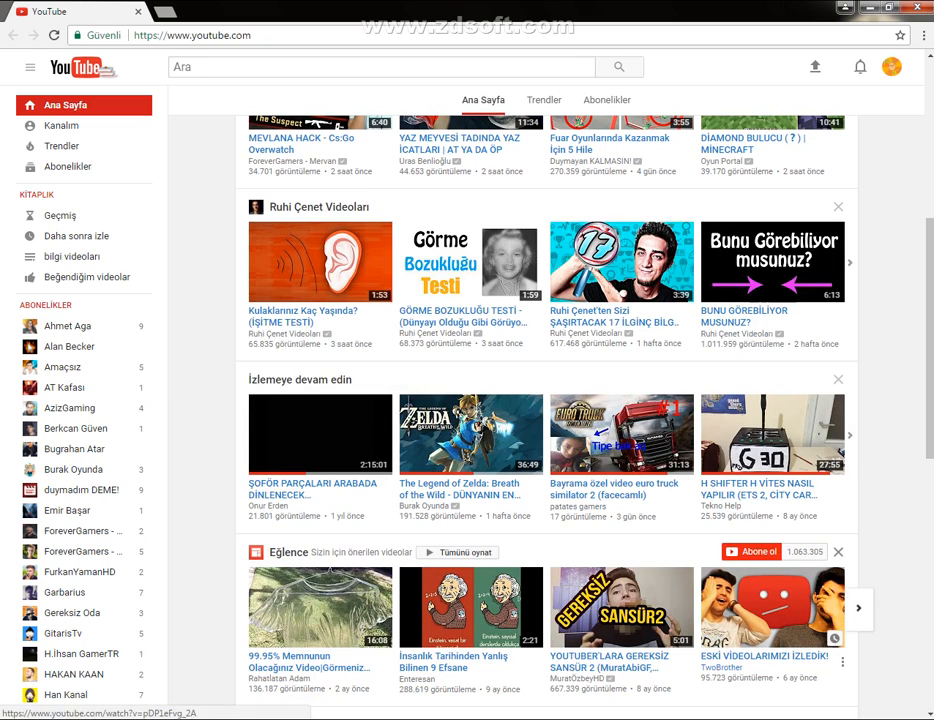
pyautogui.click(127, 718)
pyautogui.click(47, 528)
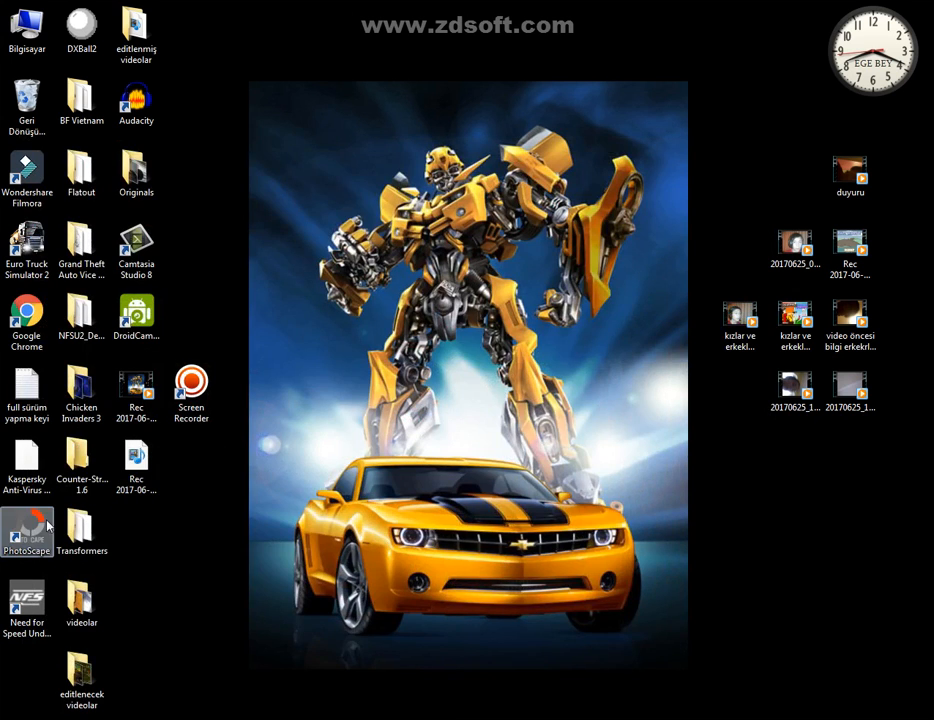
pyautogui.click(171, 509)
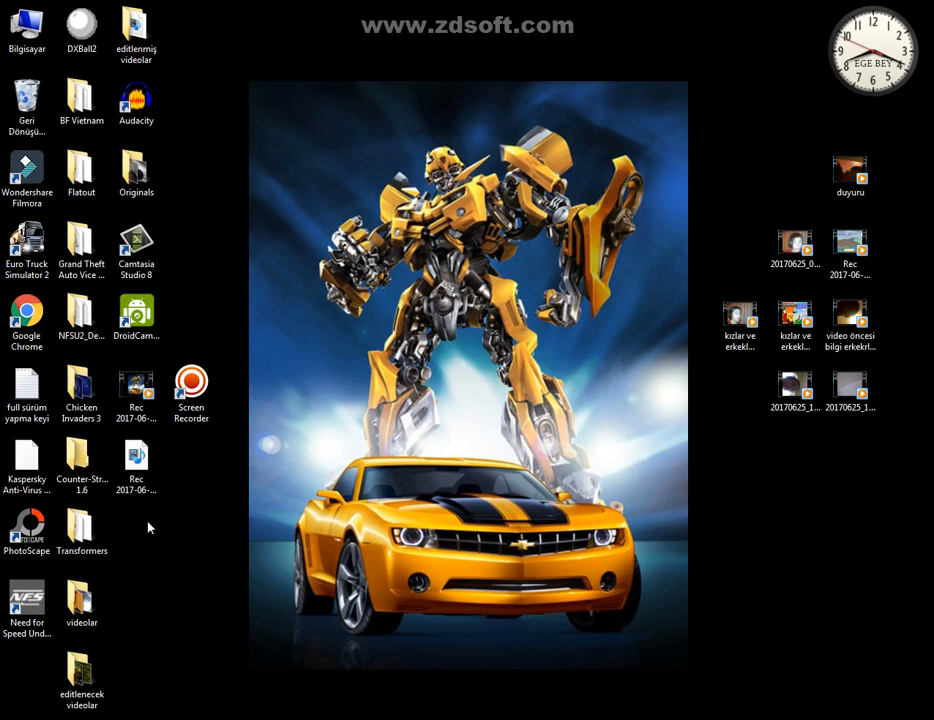
# Return the Screen Recorder shortcut to its place below Need for Speed and select it.
pyautogui.moveTo(196, 392); pyautogui.dragTo(226, 109)
pyautogui.moveTo(226, 109); pyautogui.dragTo(15, 660)
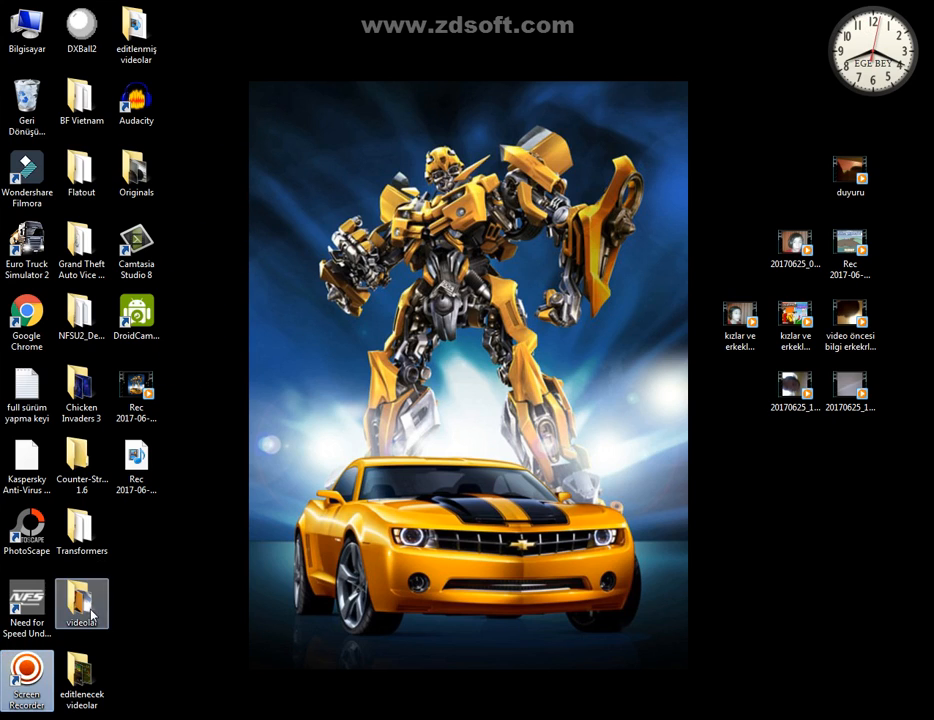
pyautogui.click(75, 680)
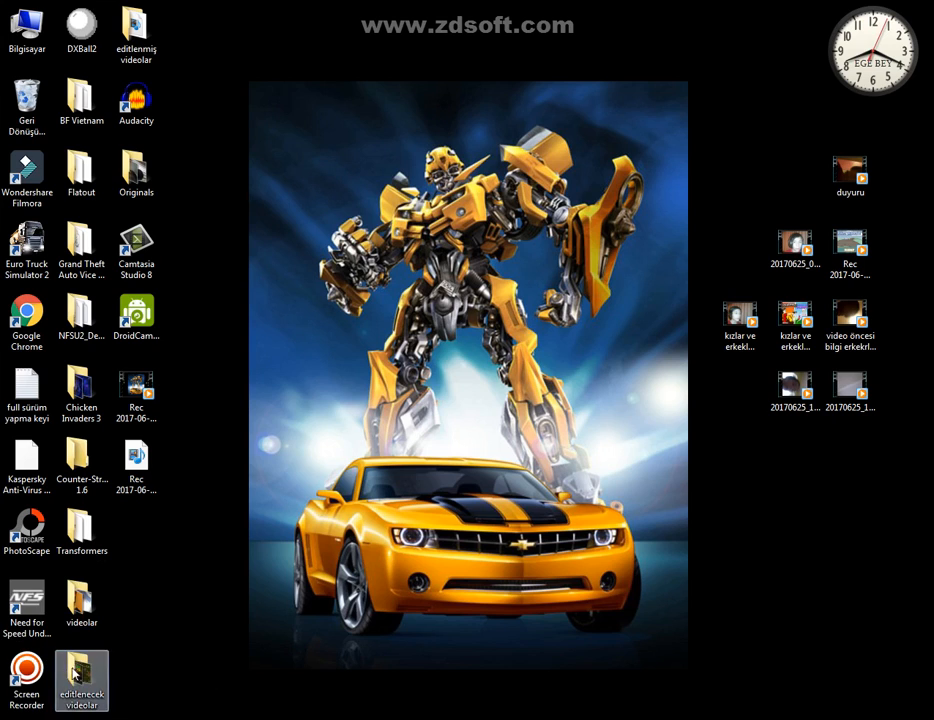
pyautogui.click(27, 680)
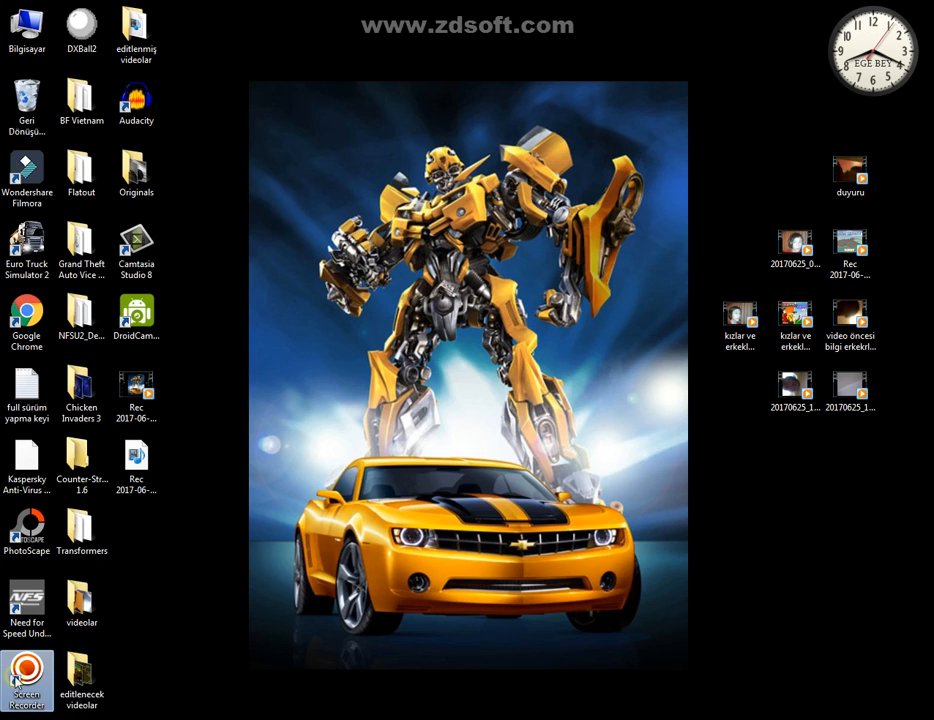
# Switch to Camtasia Studio and look through its project and media import commands.
pyautogui.click(198, 603)
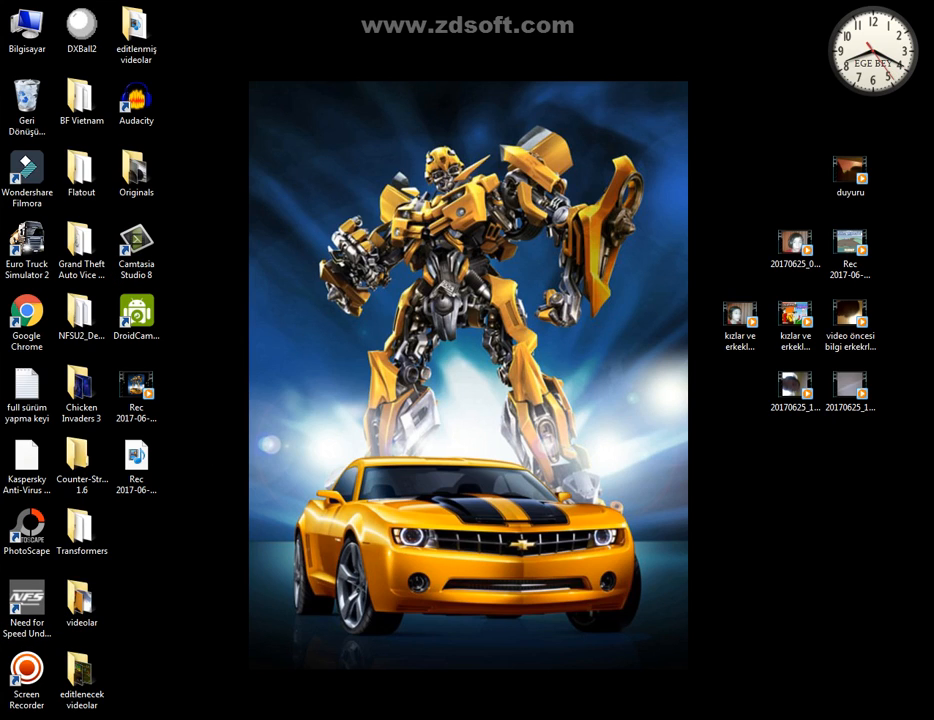
pyautogui.moveTo(155, 719)
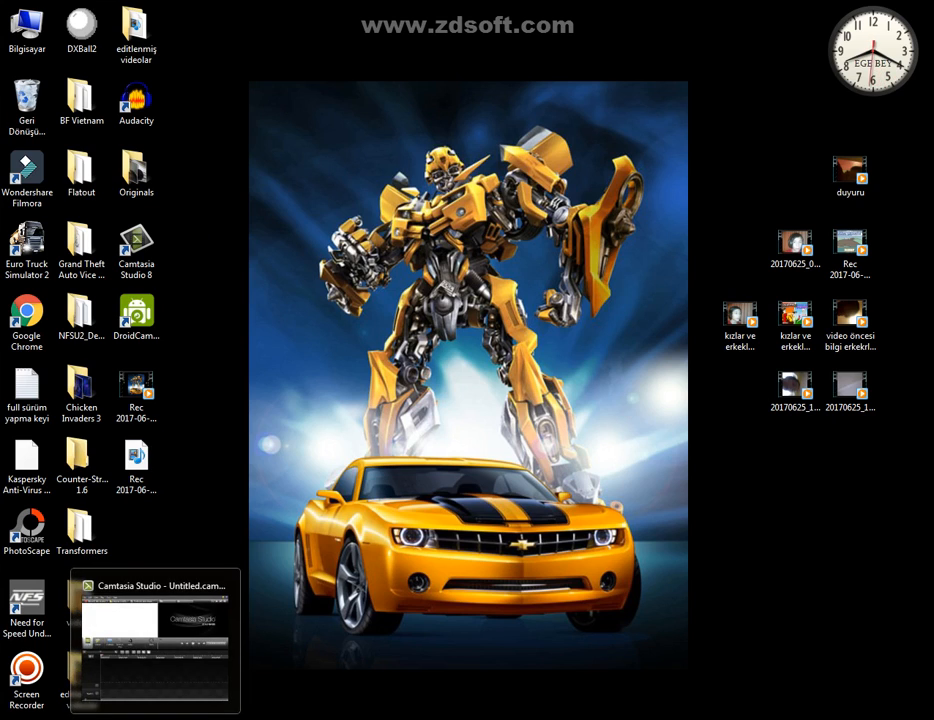
pyautogui.click(155, 719)
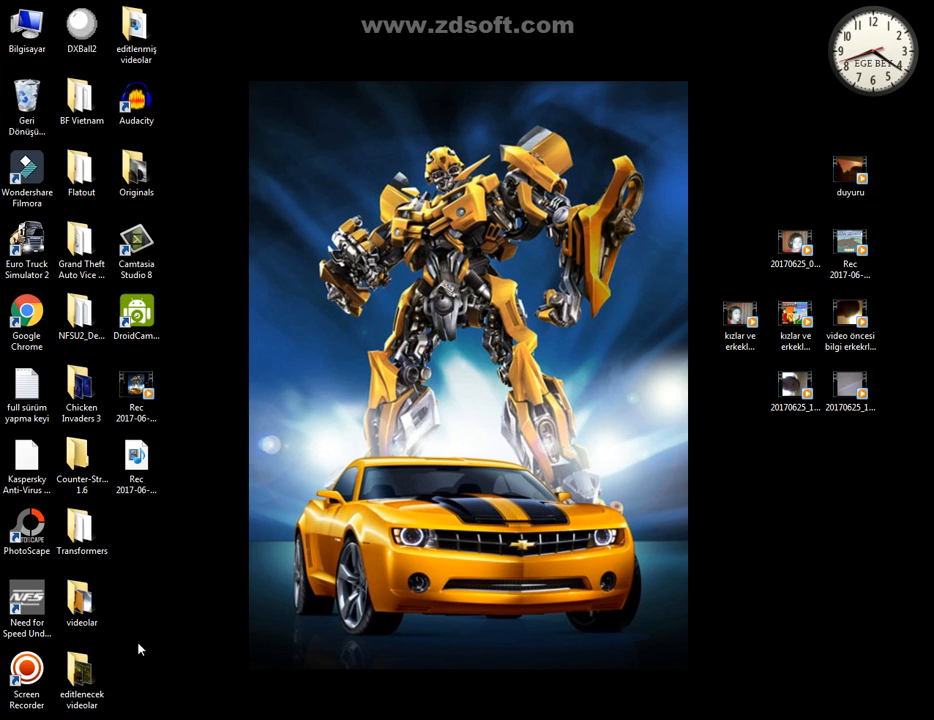
pyautogui.click(150, 719)
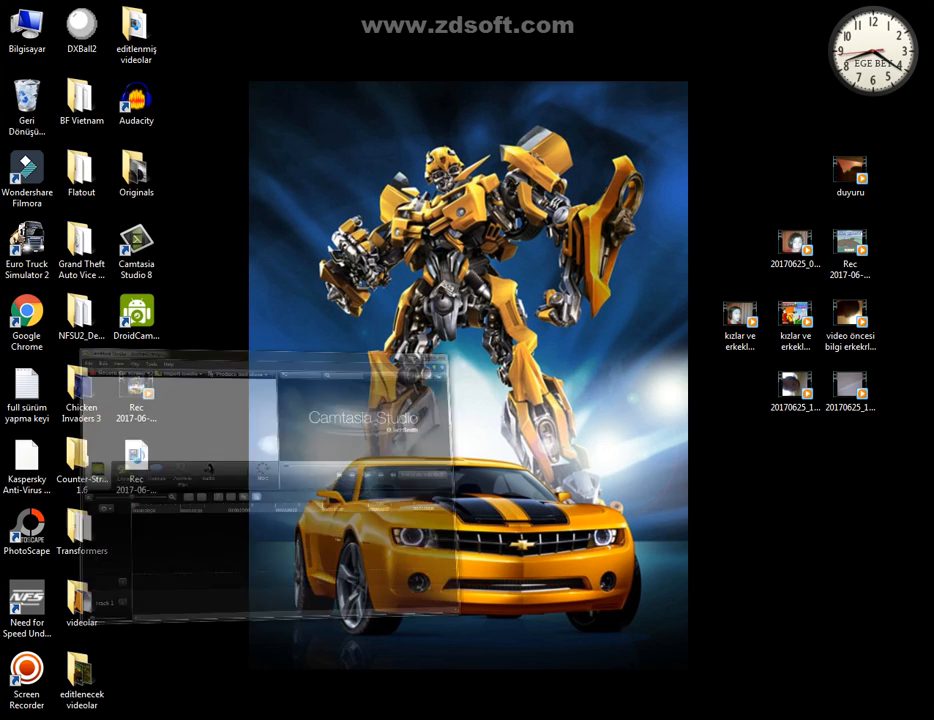
pyautogui.click(672, 28)
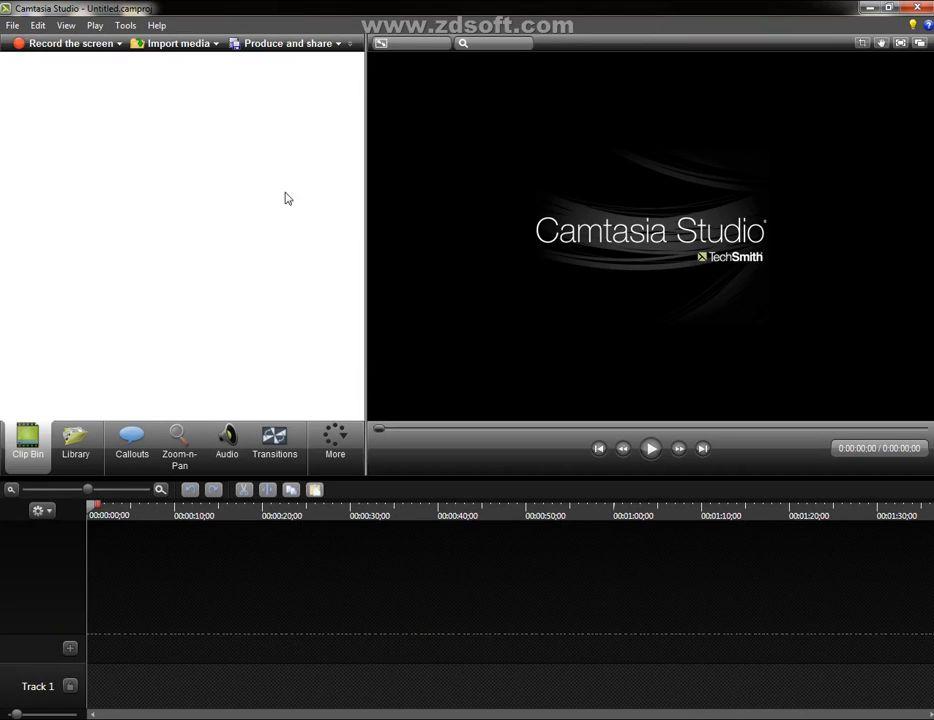
pyautogui.click(10, 24)
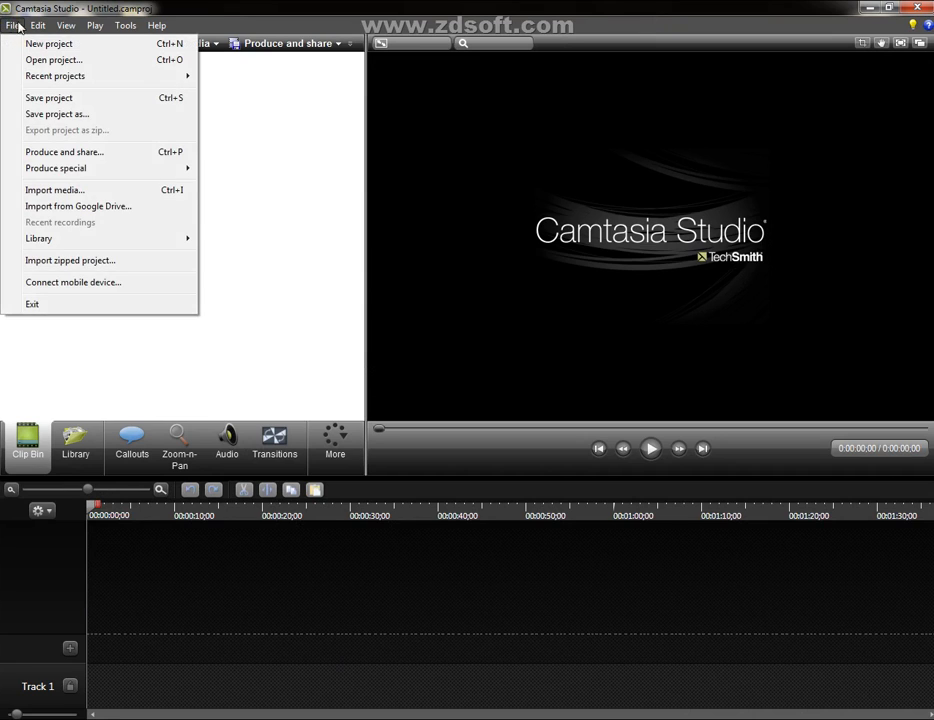
pyautogui.click(17, 188)
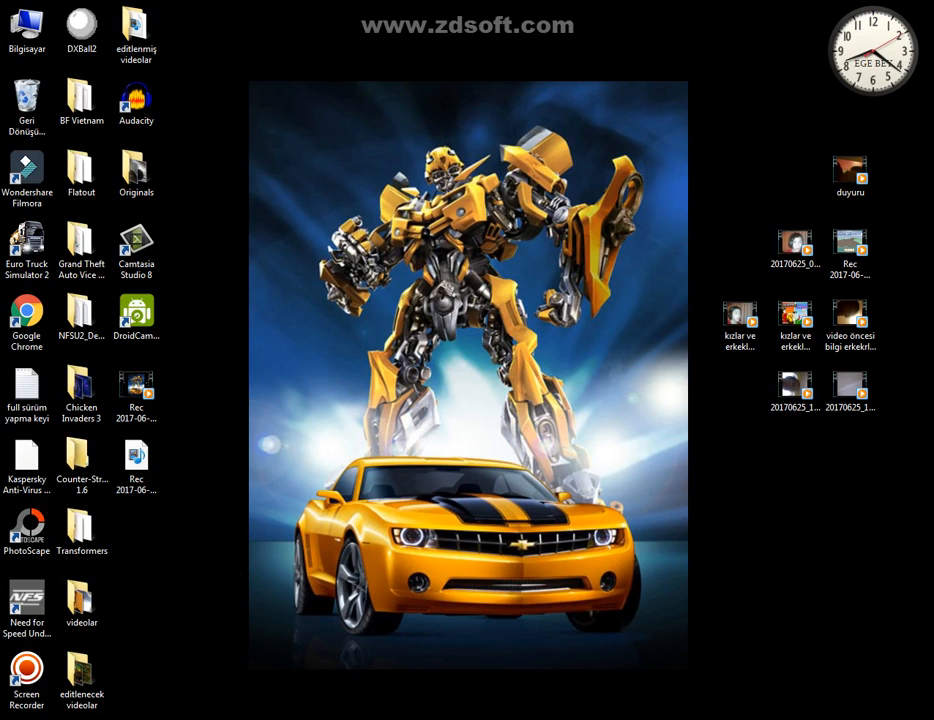
pyautogui.hotkey('alt', 'Tab')
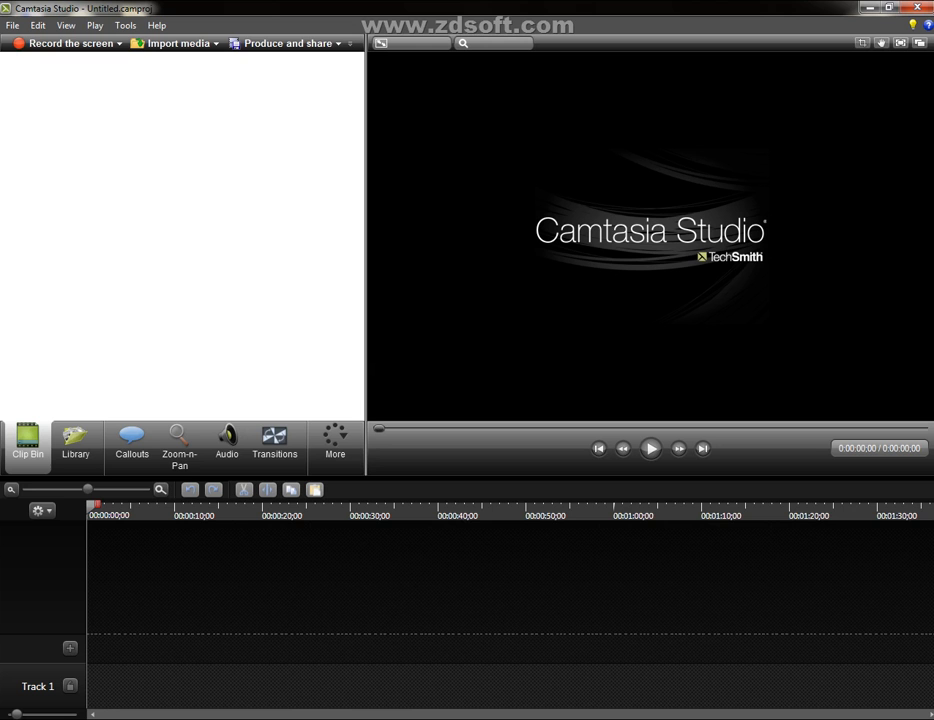
pyautogui.click(868, 8)
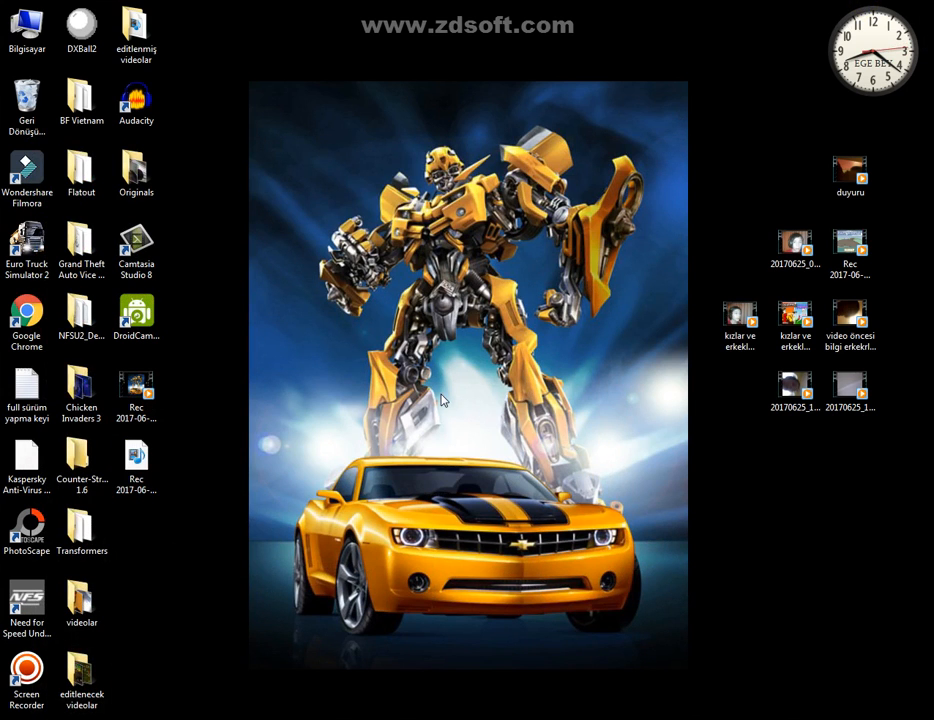
pyautogui.moveTo(137, 388); pyautogui.dragTo(193, 178)
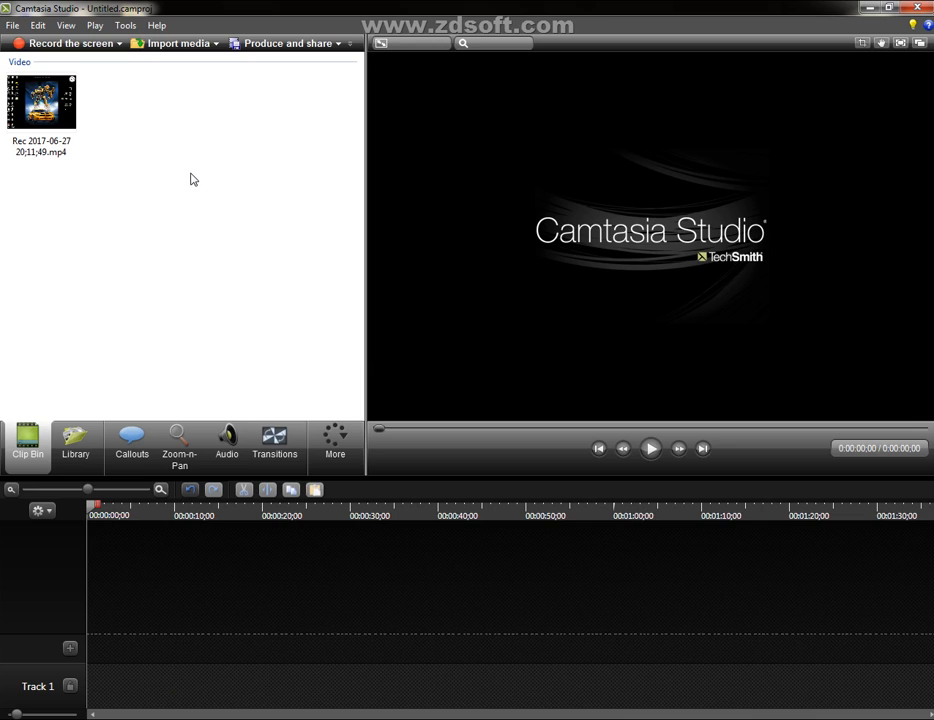
pyautogui.rightClick(68, 104)
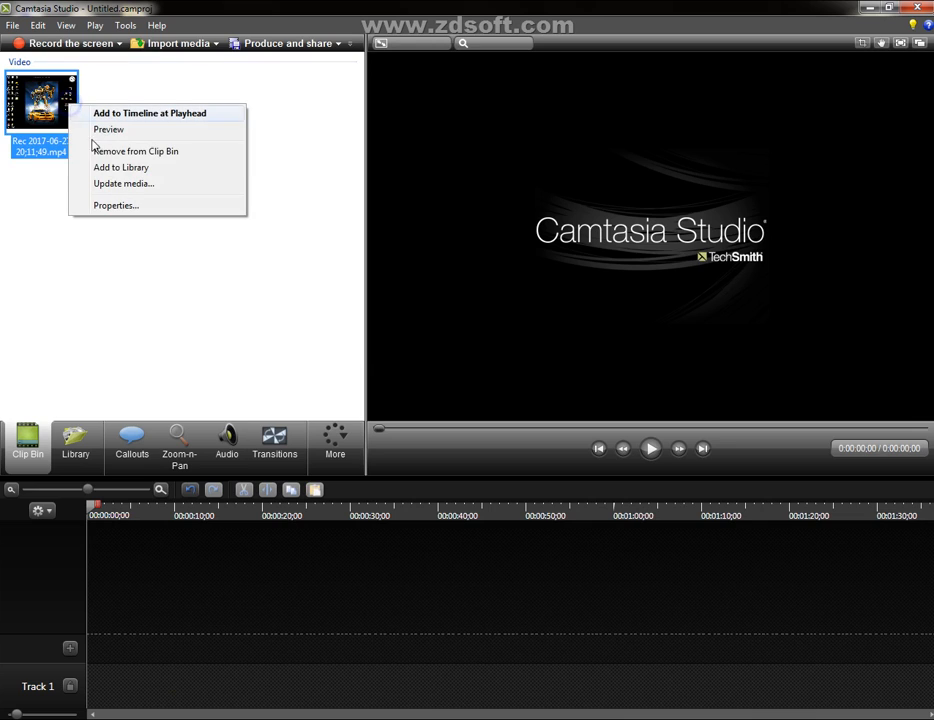
pyautogui.click(108, 152)
pyautogui.rightClick(71, 109)
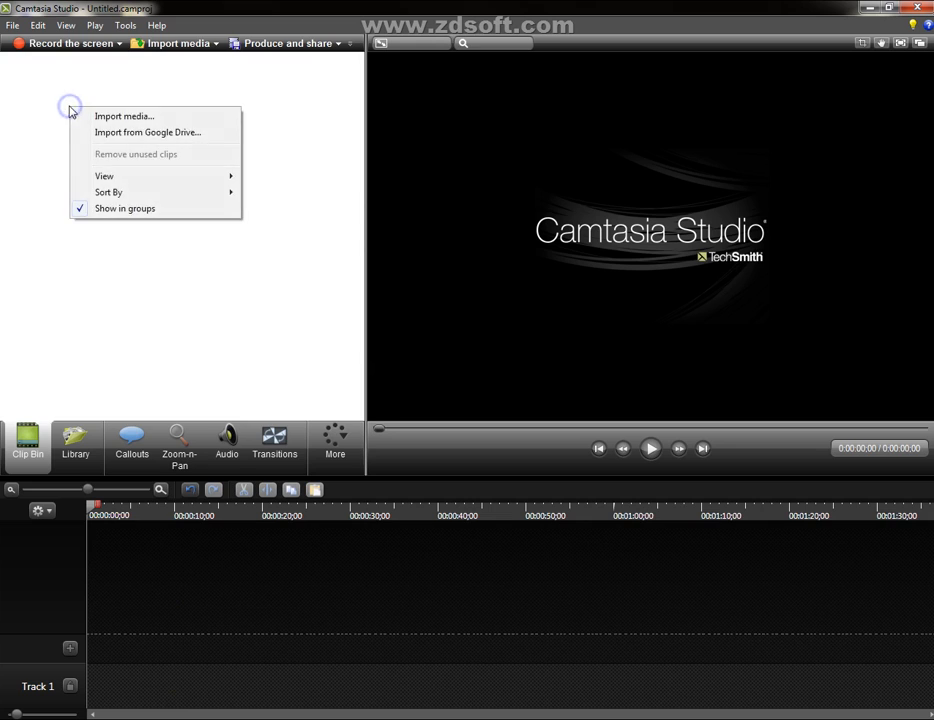
pyautogui.click(23, 210)
# Browse the Belgeler, Video, Örnek Videolar and Resimler folders for a project to open, discarding the untitled project's changes, and cancel.
pyautogui.click(14, 25)
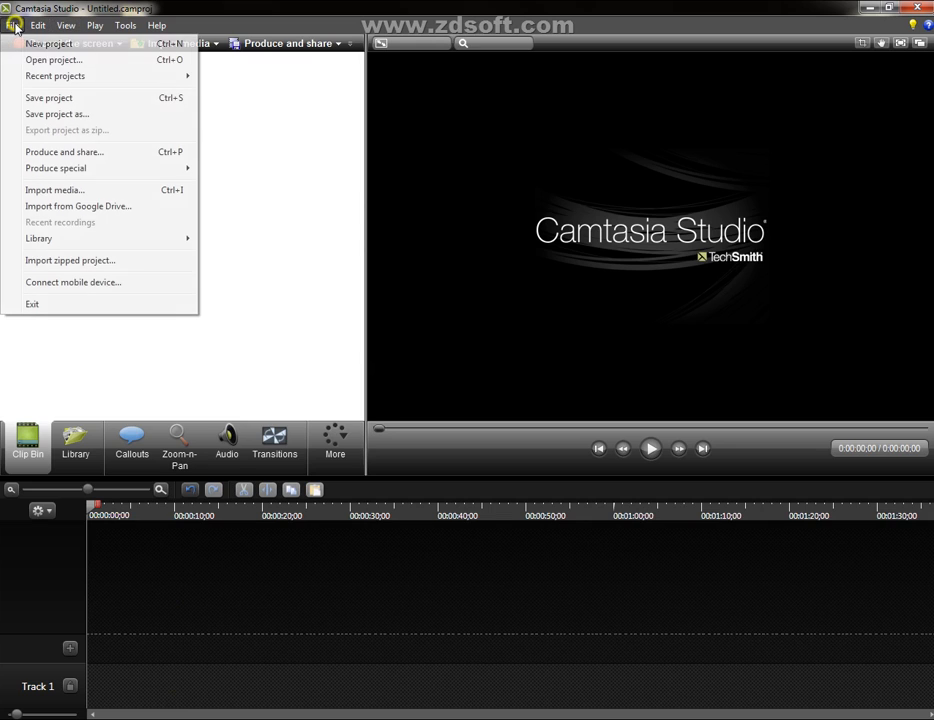
pyautogui.click(45, 60)
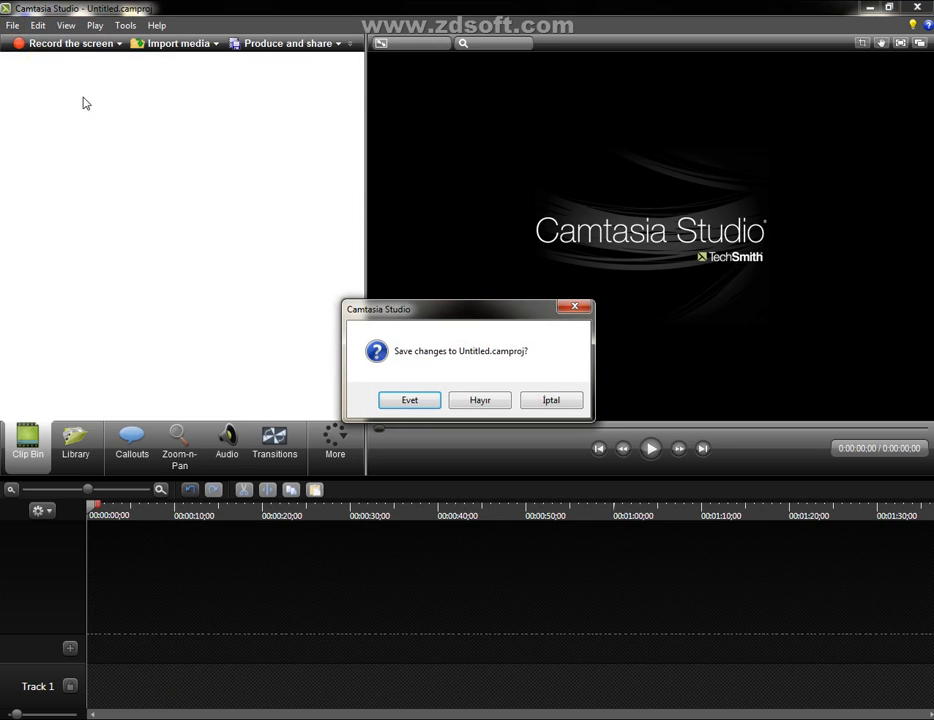
pyautogui.click(502, 400)
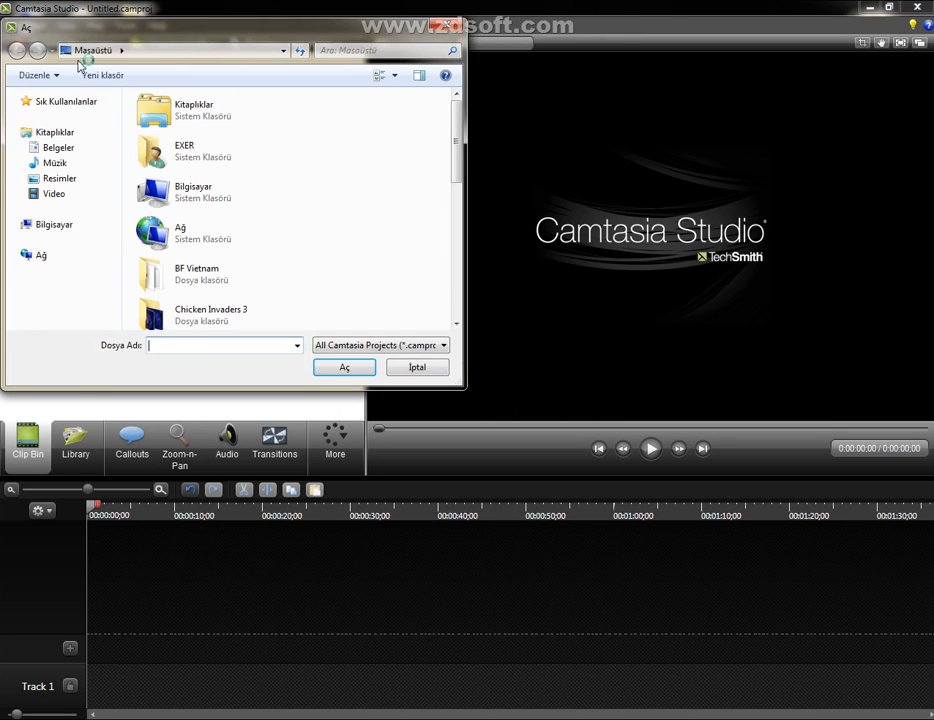
pyautogui.click(12, 25)
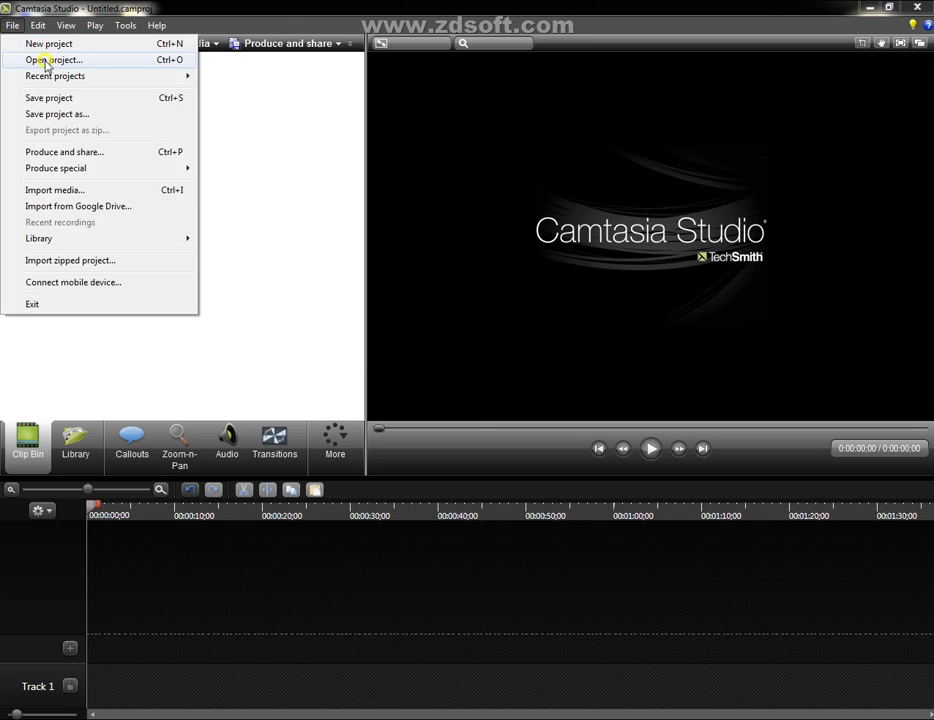
pyautogui.click(44, 61)
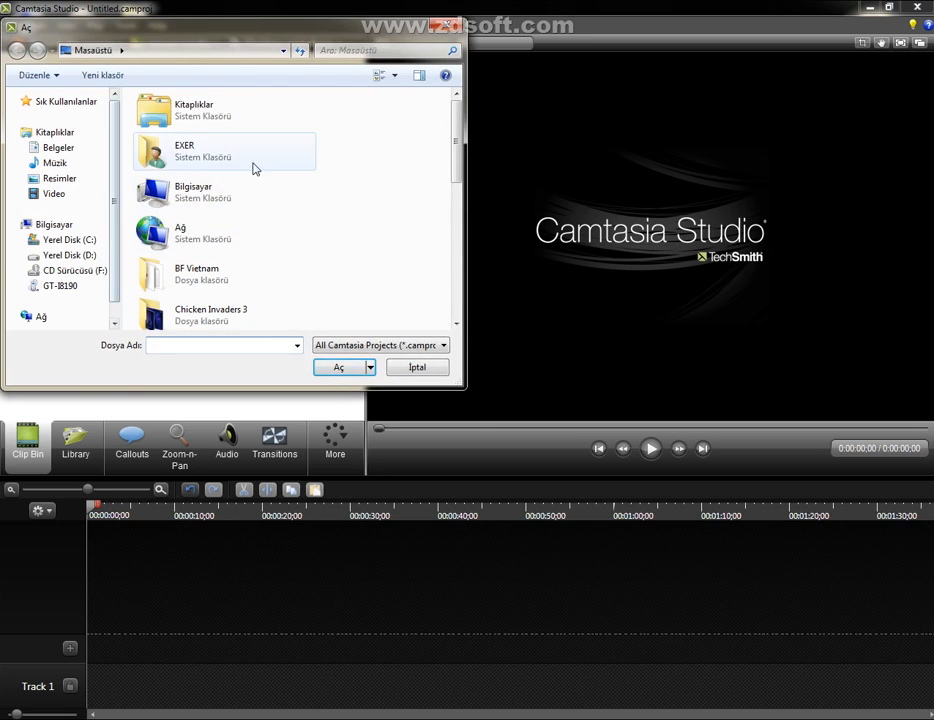
pyautogui.click(60, 149)
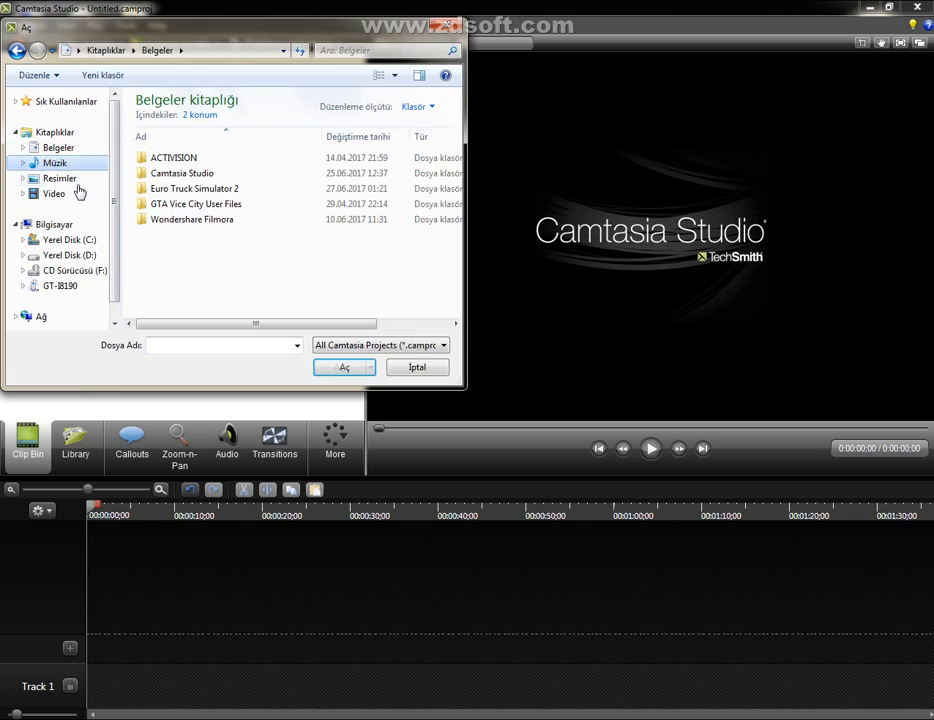
pyautogui.click(75, 193)
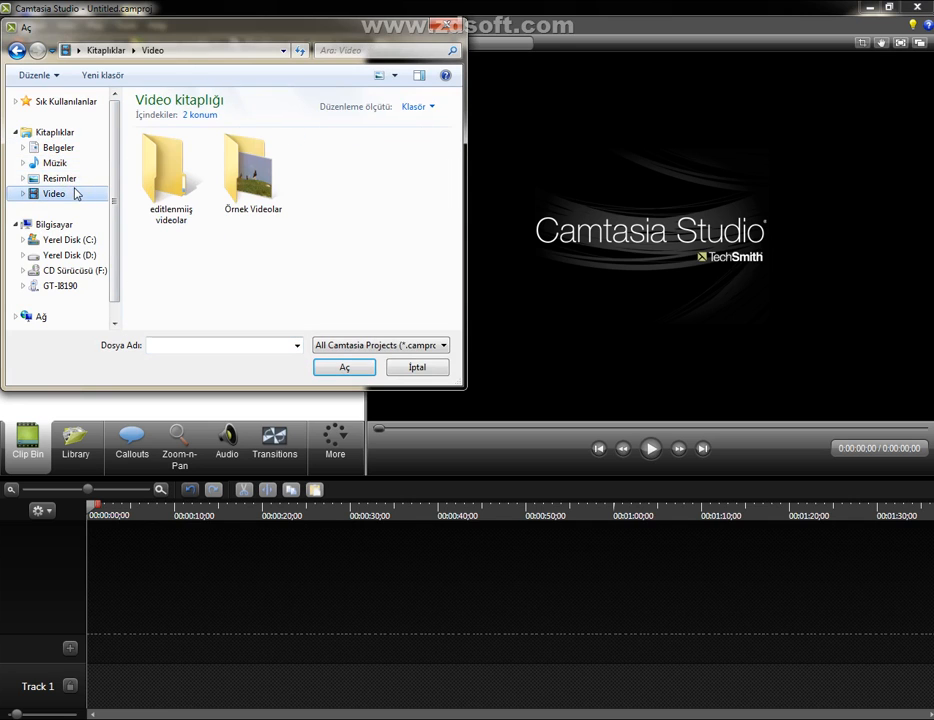
pyautogui.doubleClick(250, 178)
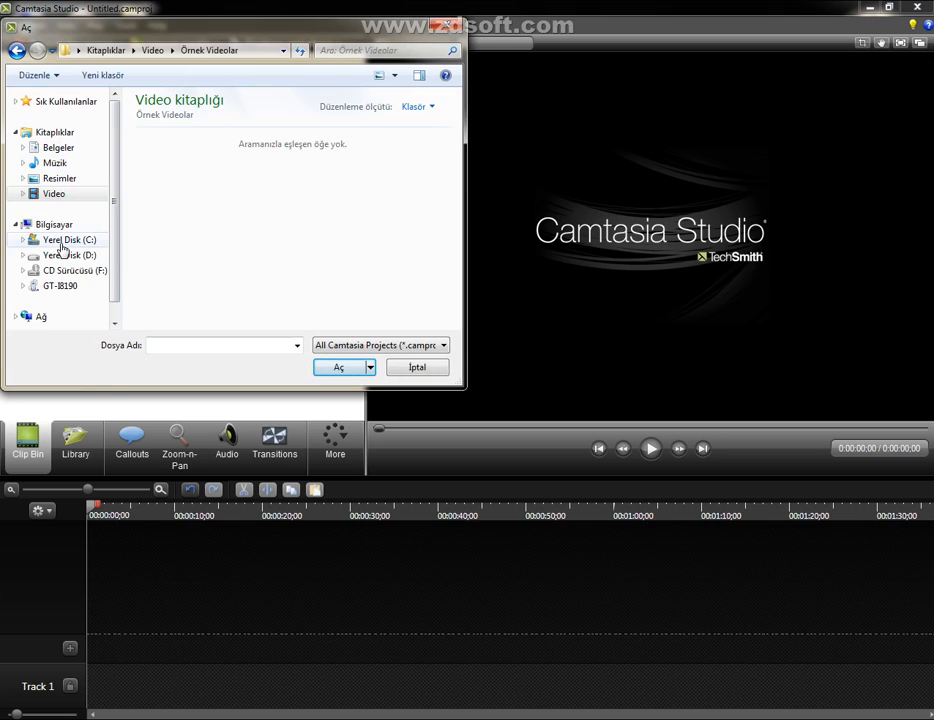
pyautogui.click(66, 179)
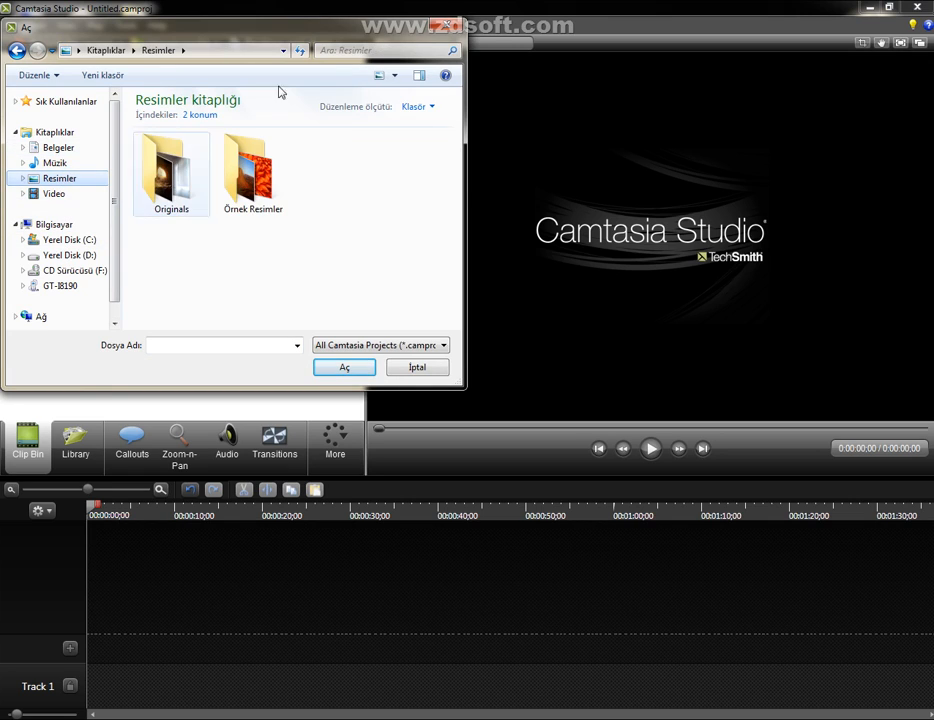
pyautogui.click(416, 368)
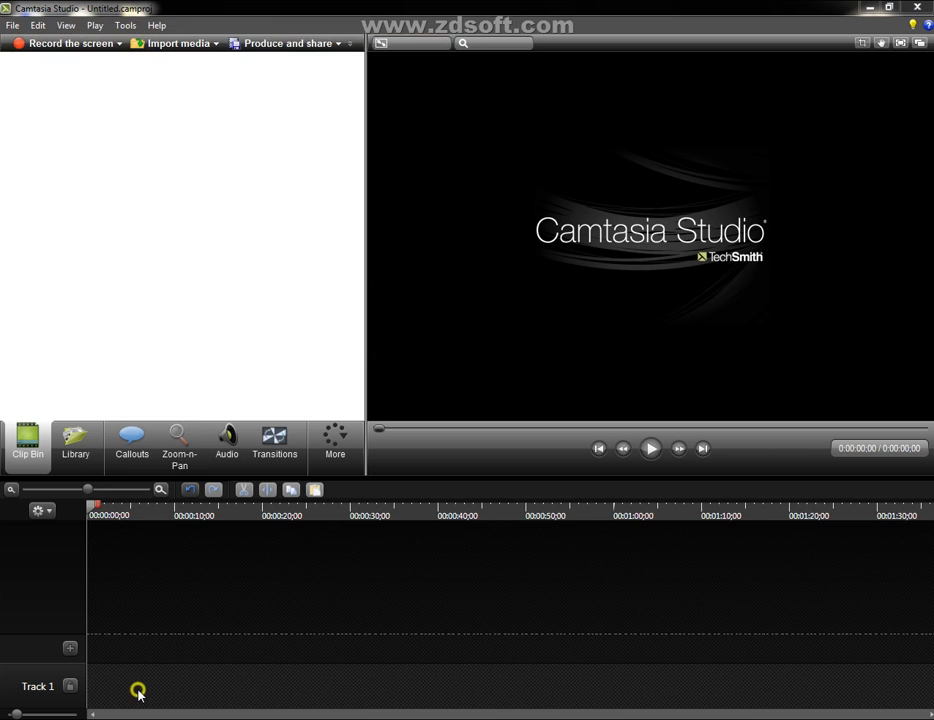
pyautogui.click(155, 719)
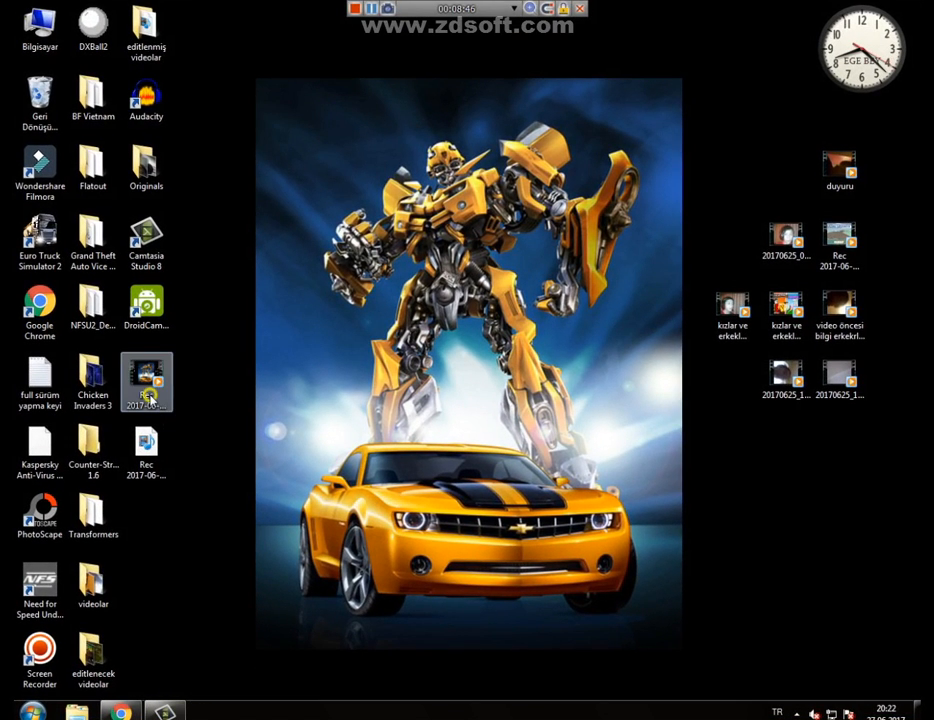
pyautogui.moveTo(150, 400); pyautogui.dragTo(198, 211)
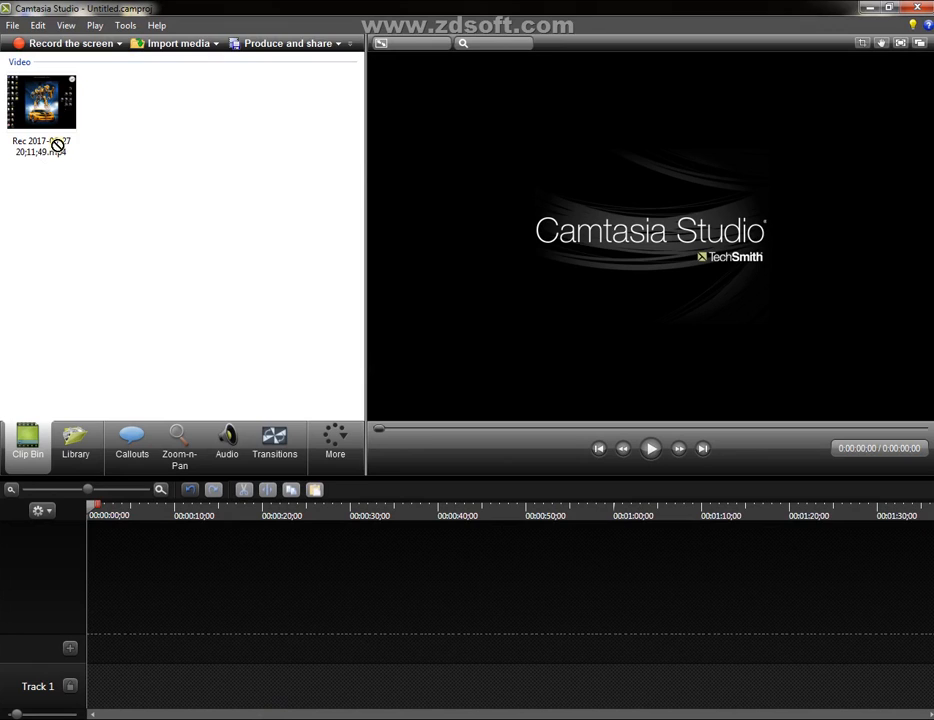
pyautogui.moveTo(58, 144); pyautogui.dragTo(101, 683)
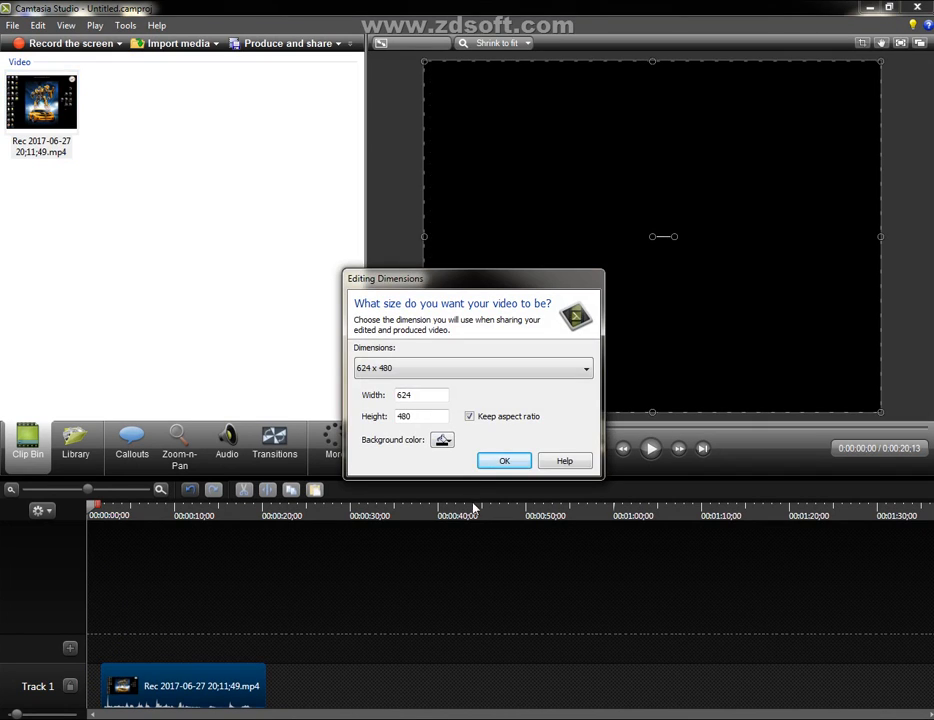
pyautogui.click(497, 461)
# Shift the clip to about 00:00:10;18 on Track 1 and align the playhead with its start.
pyautogui.moveTo(215, 688); pyautogui.dragTo(276, 688)
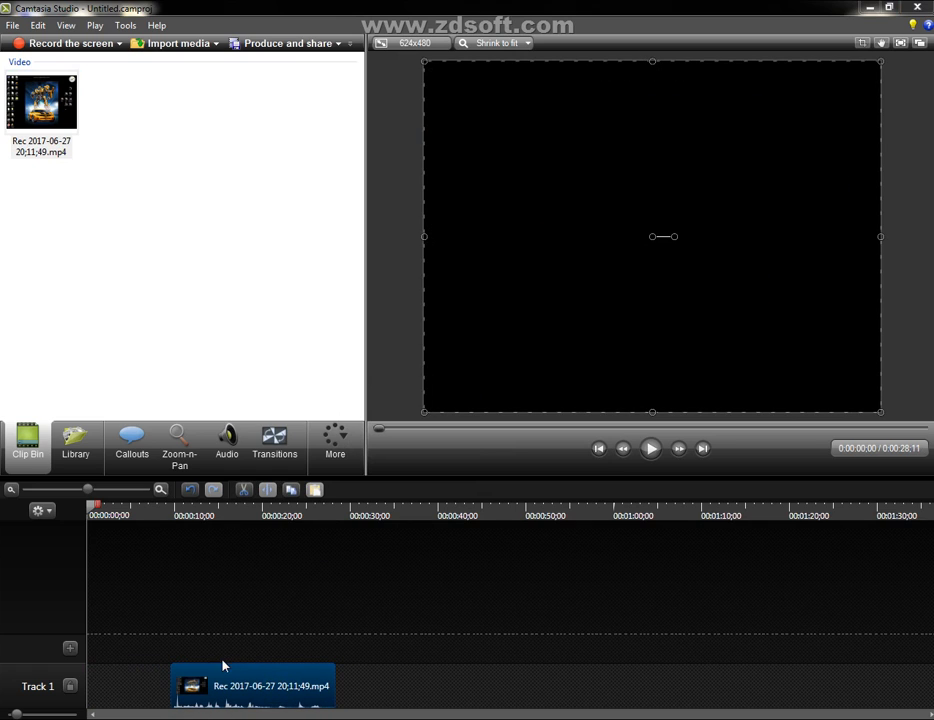
pyautogui.moveTo(90, 515); pyautogui.dragTo(177, 523)
pyautogui.click(208, 680)
pyautogui.moveTo(208, 680); pyautogui.dragTo(218, 686)
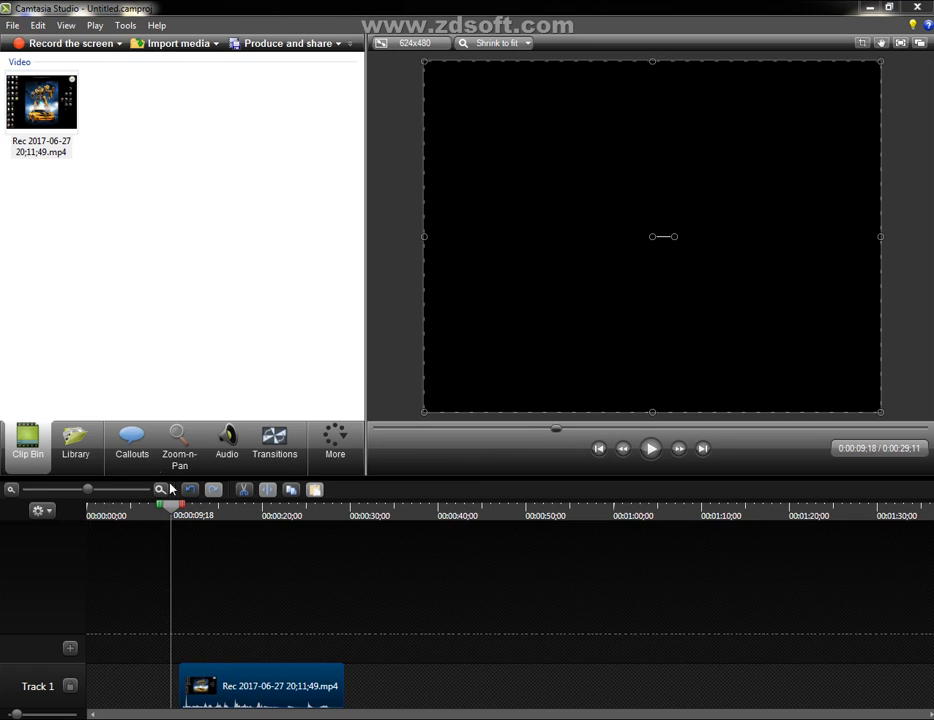
pyautogui.moveTo(171, 505); pyautogui.dragTo(178, 507)
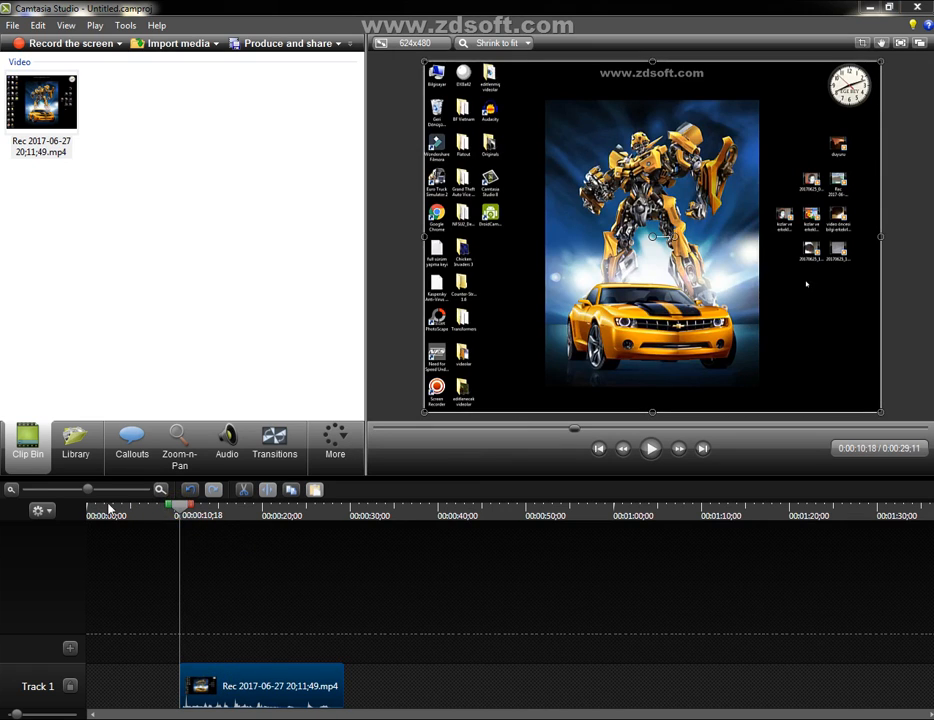
# Return the playhead to 0:00:00;00 and move the clip to the very start of Track 1.
pyautogui.moveTo(185, 510); pyautogui.dragTo(83, 507)
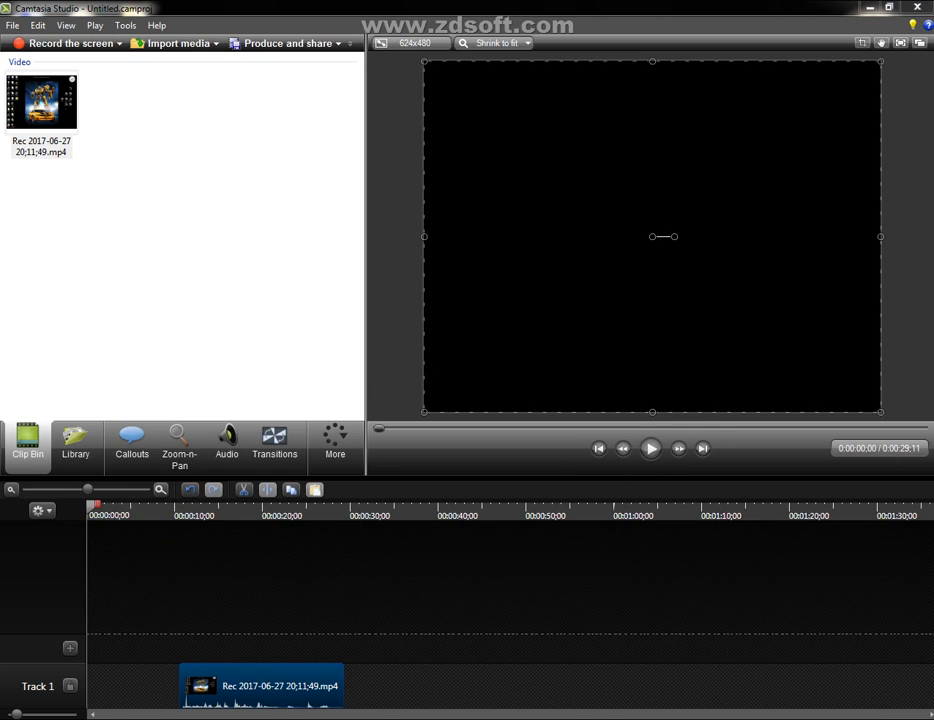
pyautogui.moveTo(261, 667); pyautogui.dragTo(137, 702)
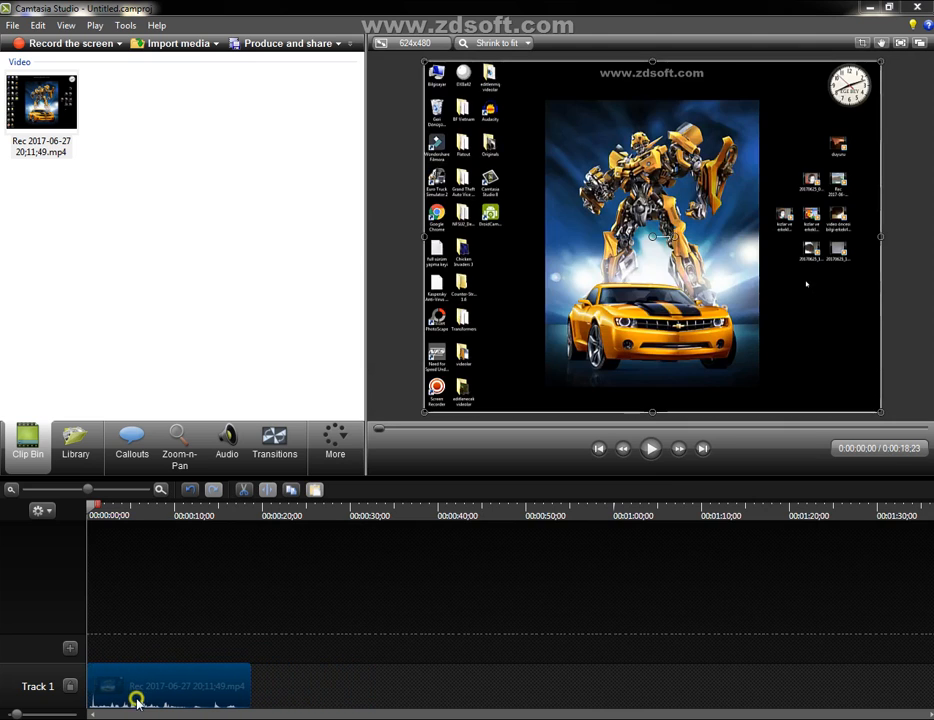
# Play the first few seconds of the timeline, pause, and return the playhead to the start.
pyautogui.click(651, 449)
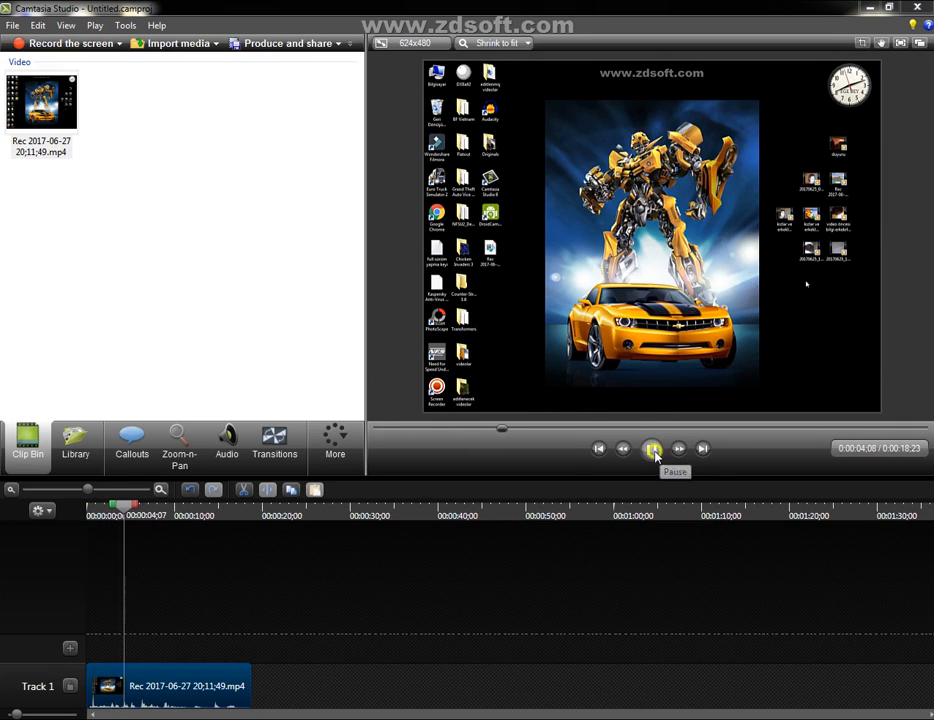
pyautogui.click(651, 449)
pyautogui.moveTo(121, 506); pyautogui.dragTo(77, 521)
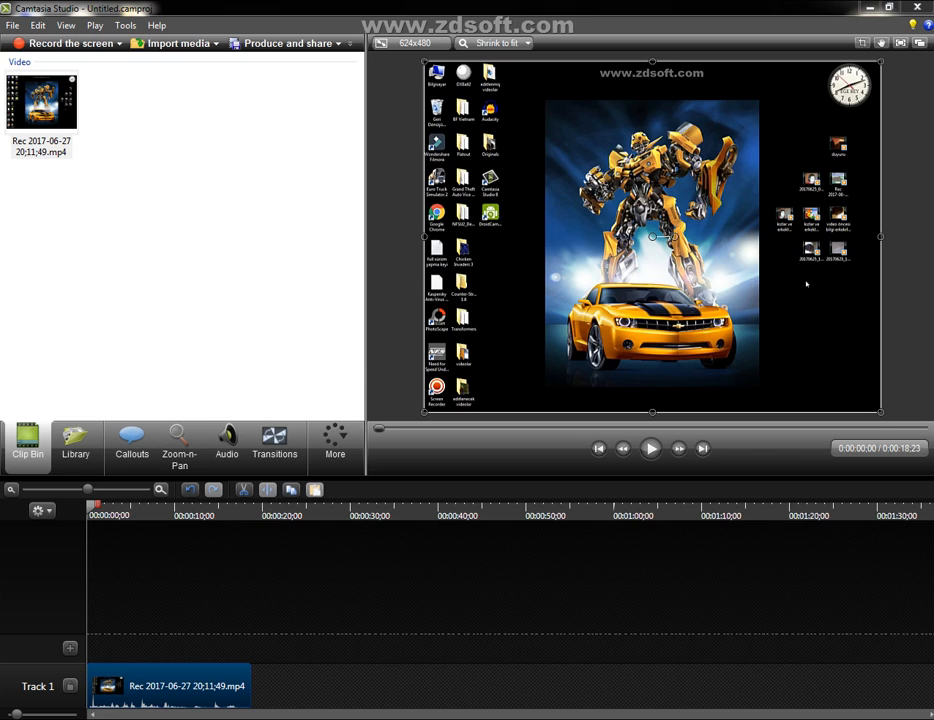
# Switch to the Chrome window, open an additional blank tab and return to the YouTube tab.
pyautogui.click(115, 707)
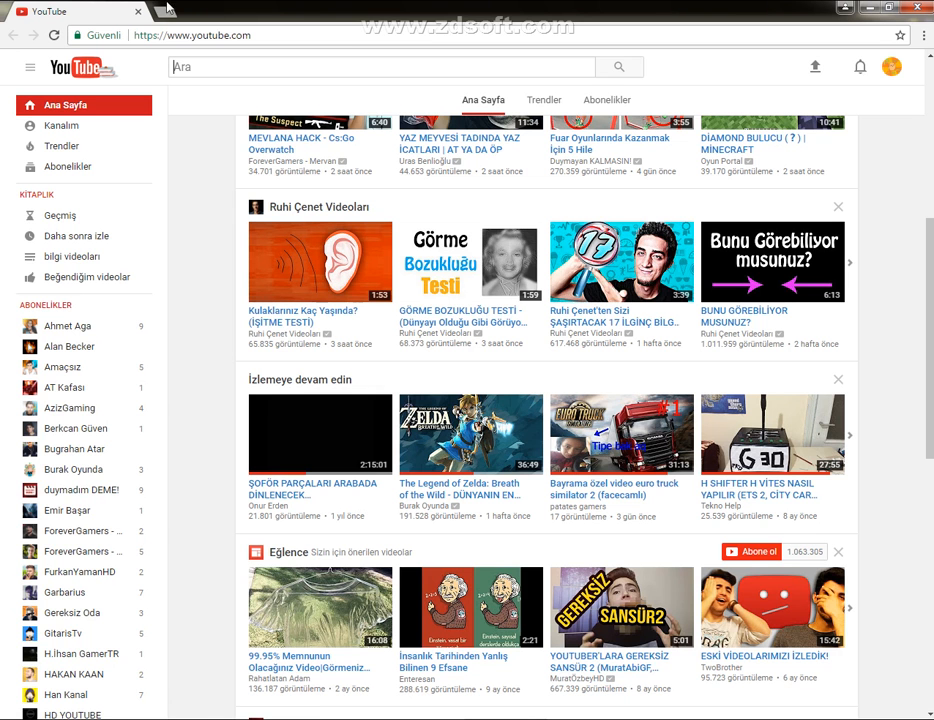
pyautogui.click(164, 12)
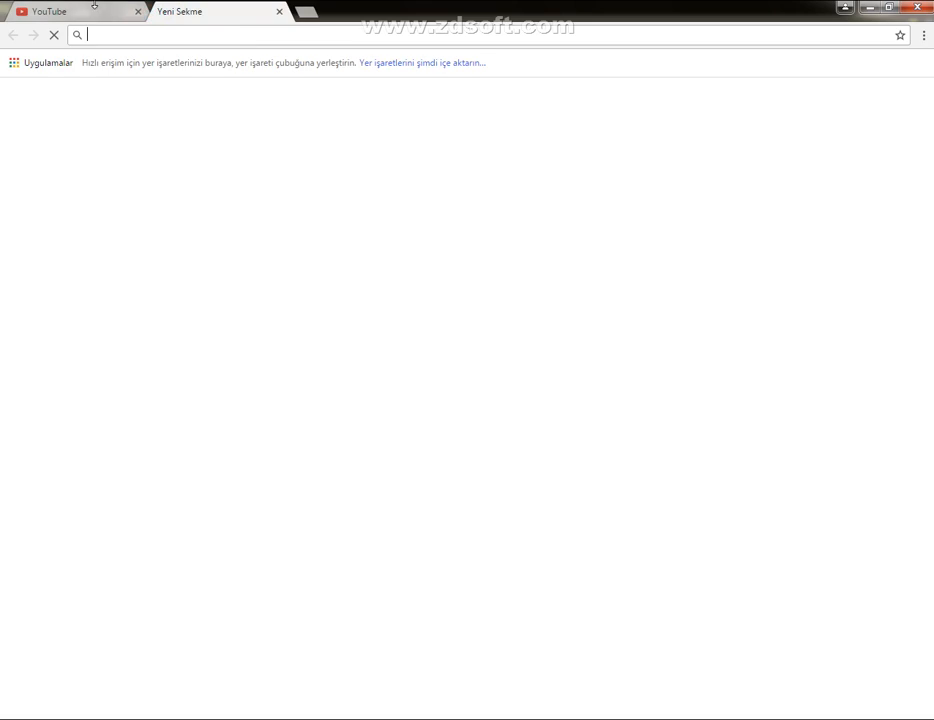
pyautogui.click(126, 12)
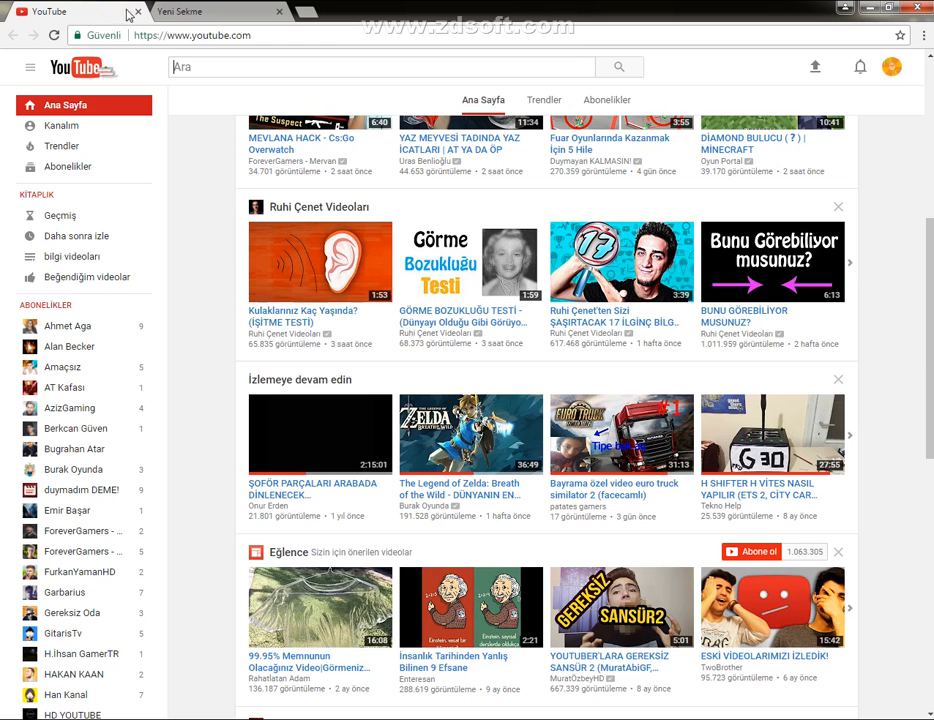
# Close the YouTube tab and search Google for "voldemort".
pyautogui.scroll(5, 295, 390)
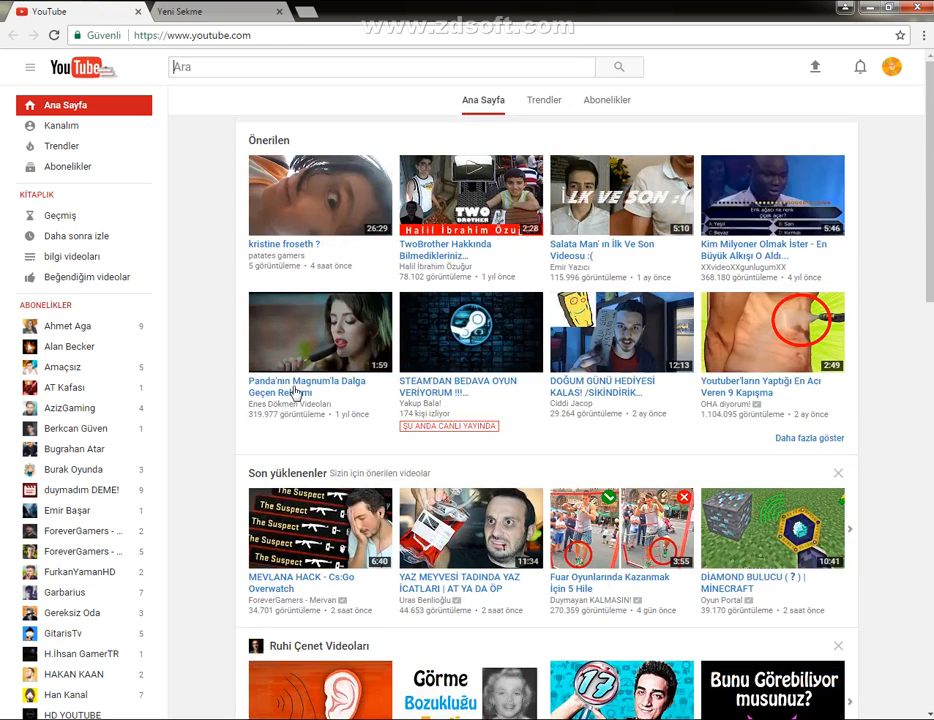
pyautogui.click(139, 12)
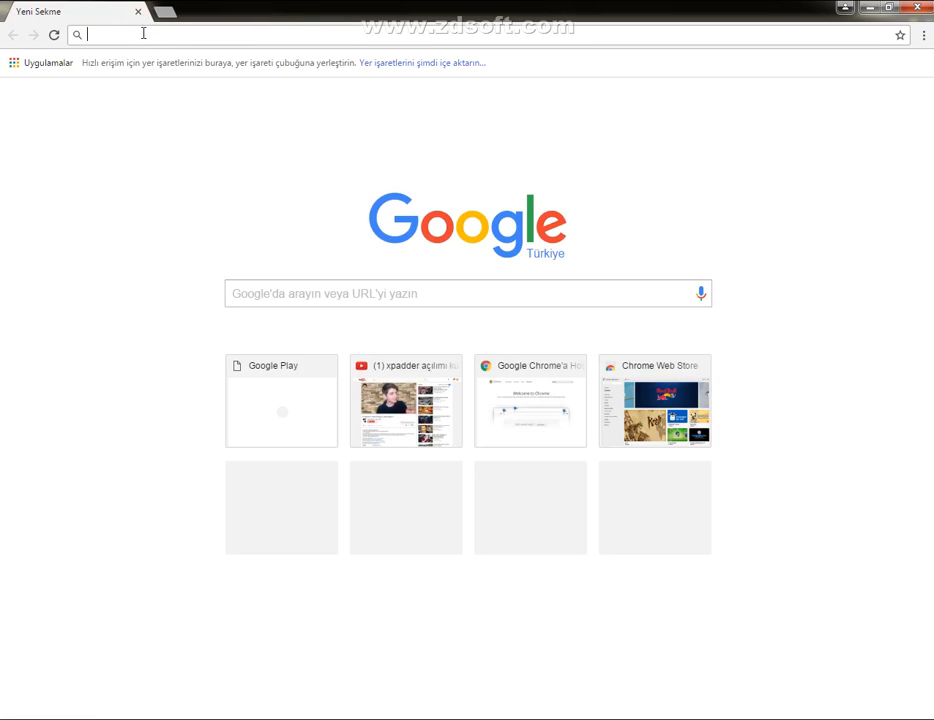
pyautogui.click(143, 30)
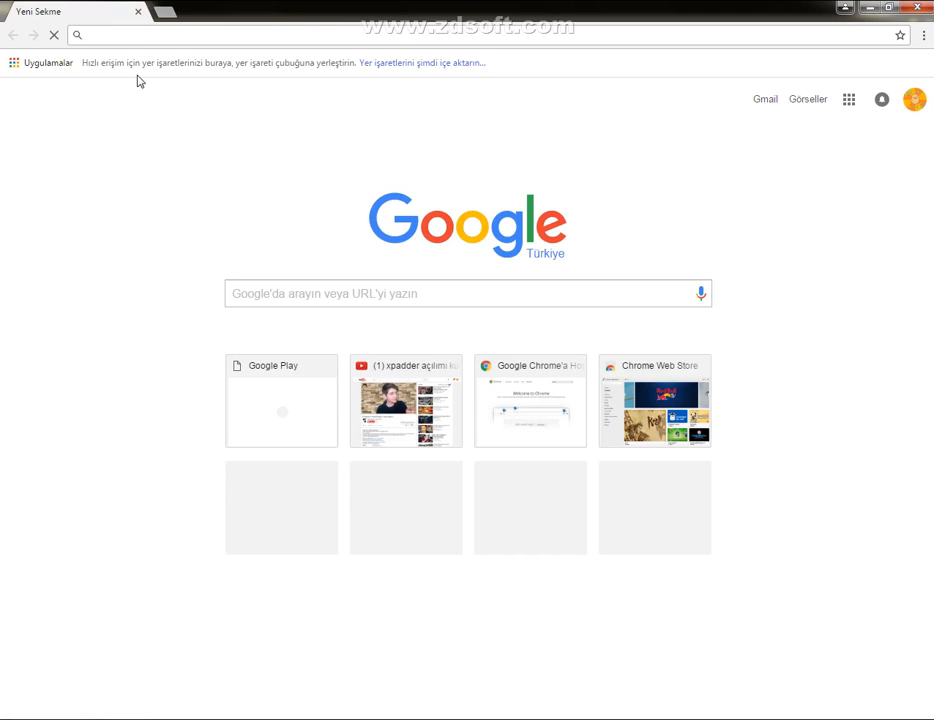
pyautogui.write('vo')
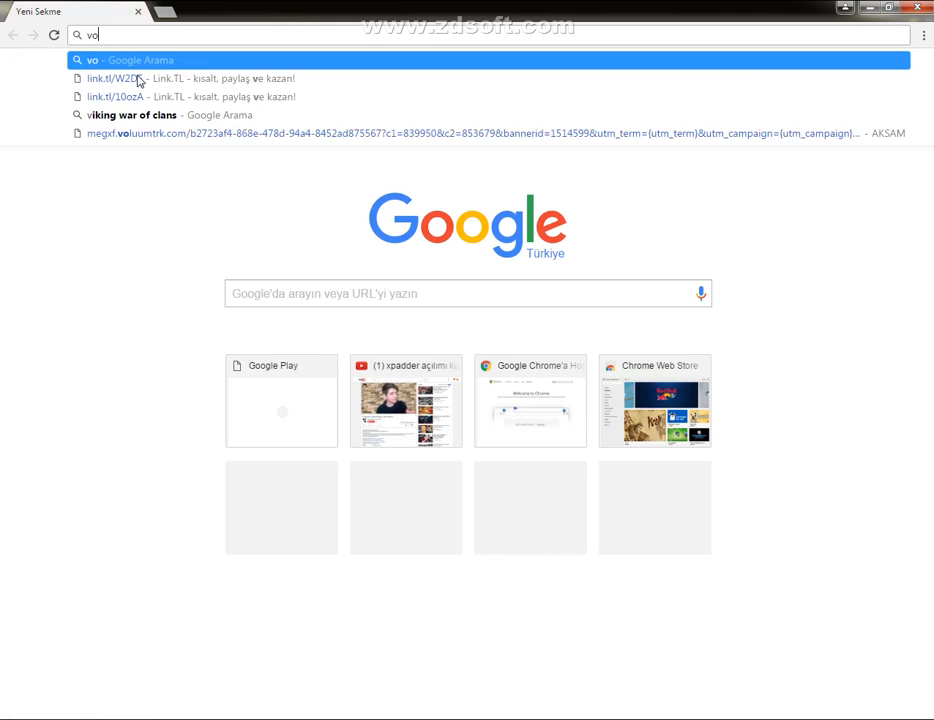
pyautogui.write('ldempo')
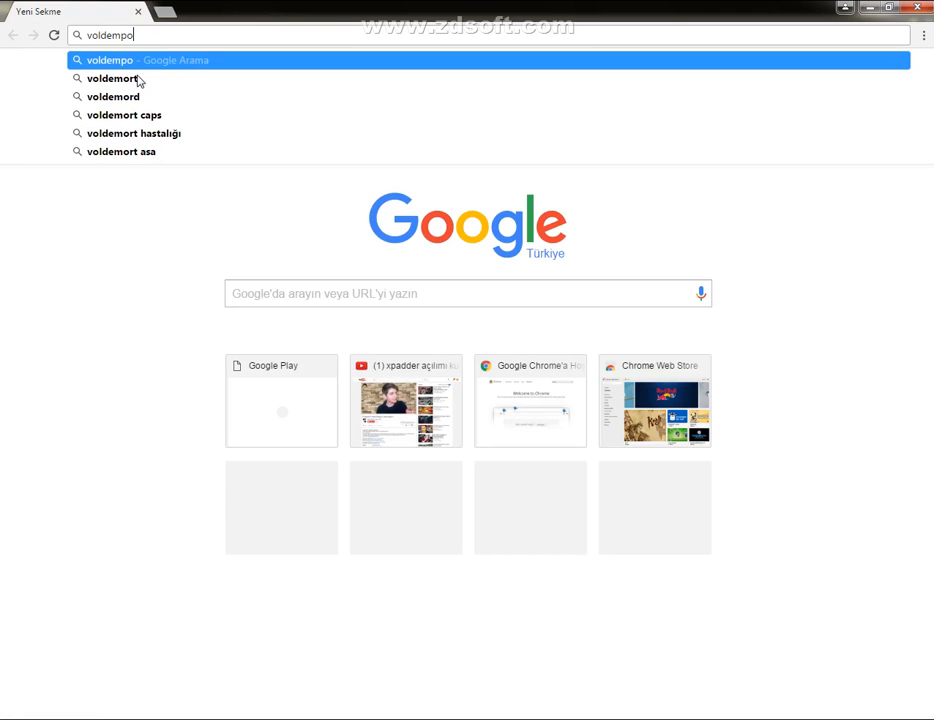
pyautogui.press('BackSpace')
pyautogui.press('BackSpace')
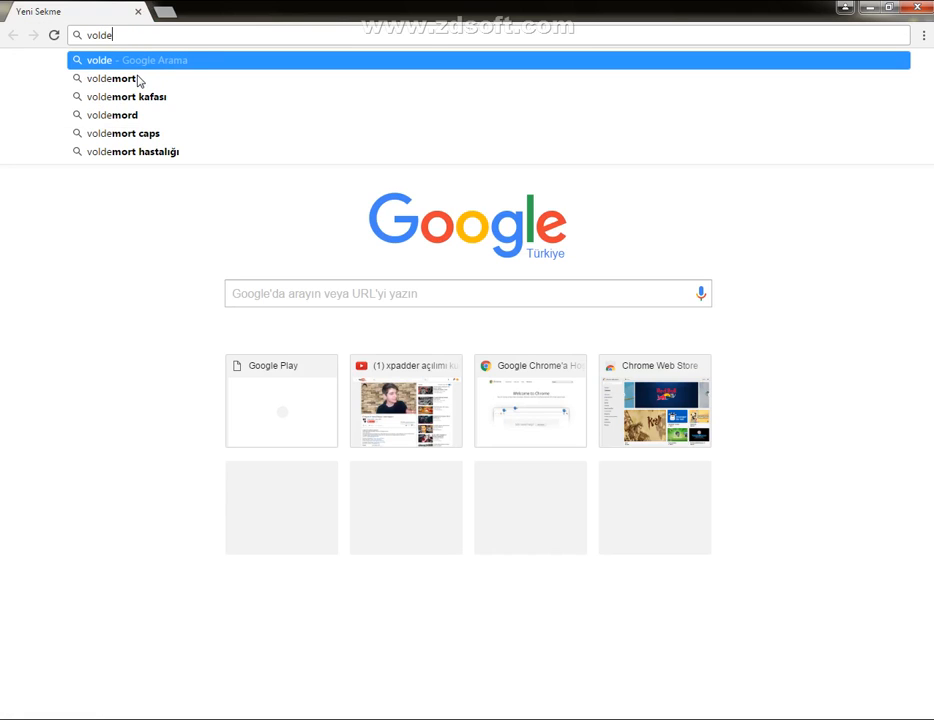
pyautogui.write('mort')
pyautogui.press('Return')
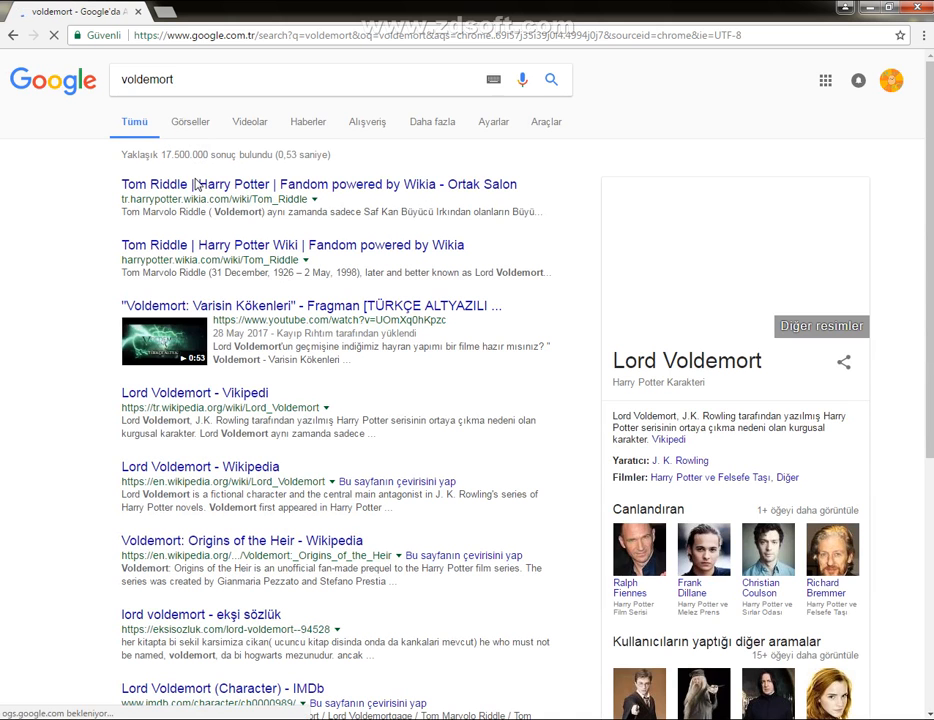
# Switch the voldemort search to image results and enlarge the 654 × 811 Tom Riddle portrait.
pyautogui.click(195, 186)
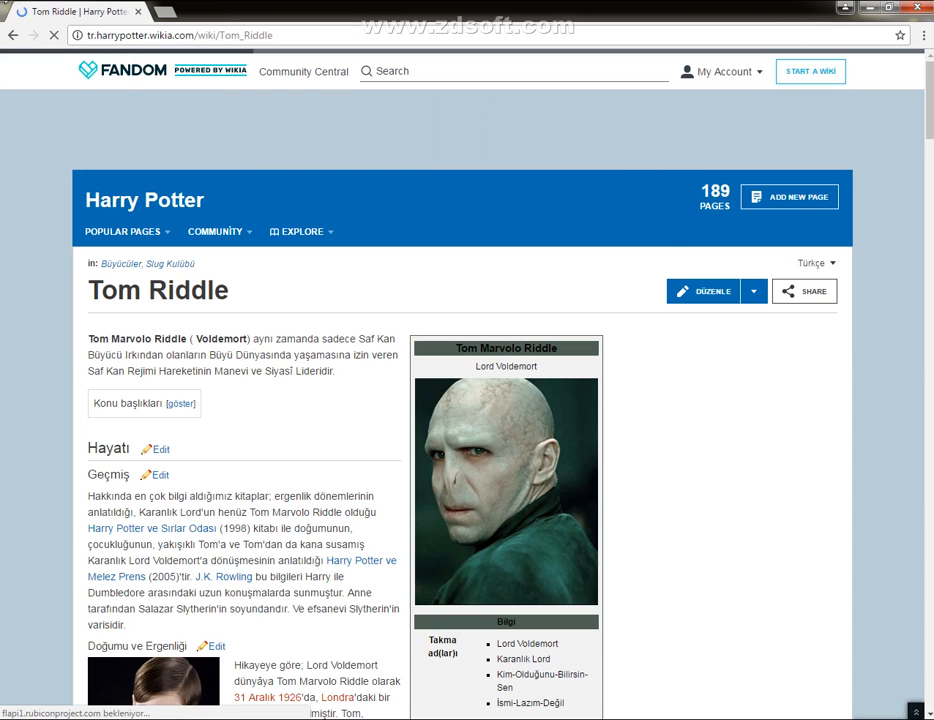
pyautogui.click(10, 36)
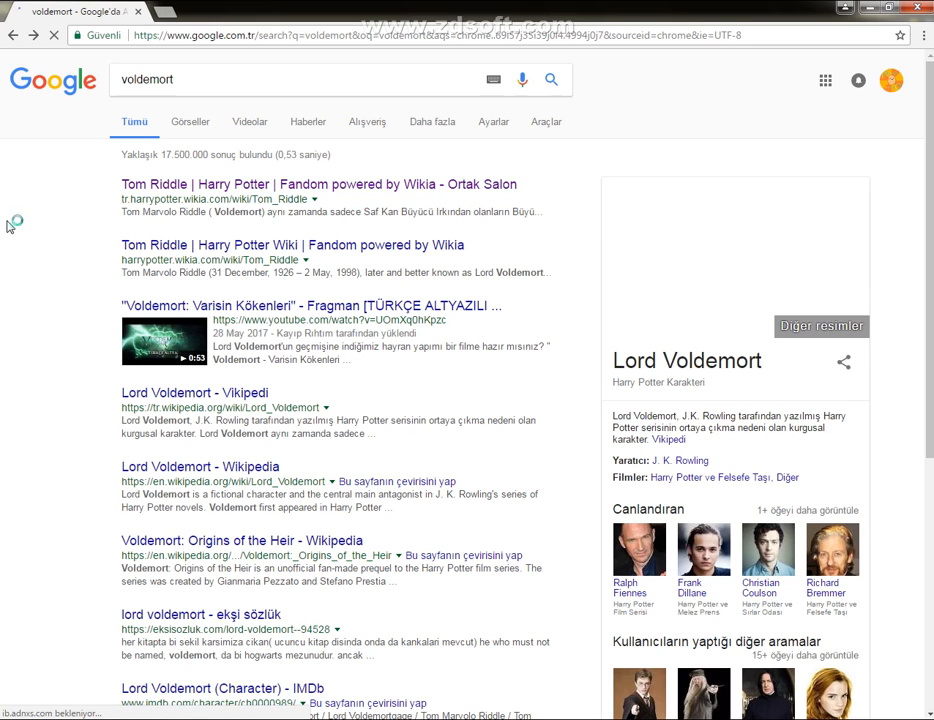
pyautogui.click(198, 123)
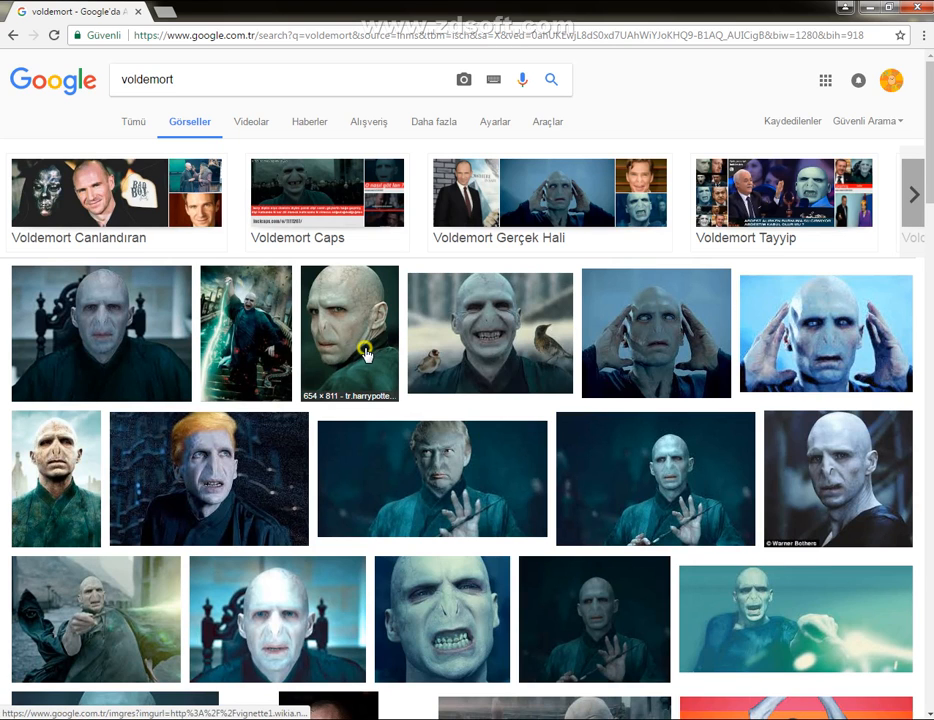
pyautogui.click(365, 352)
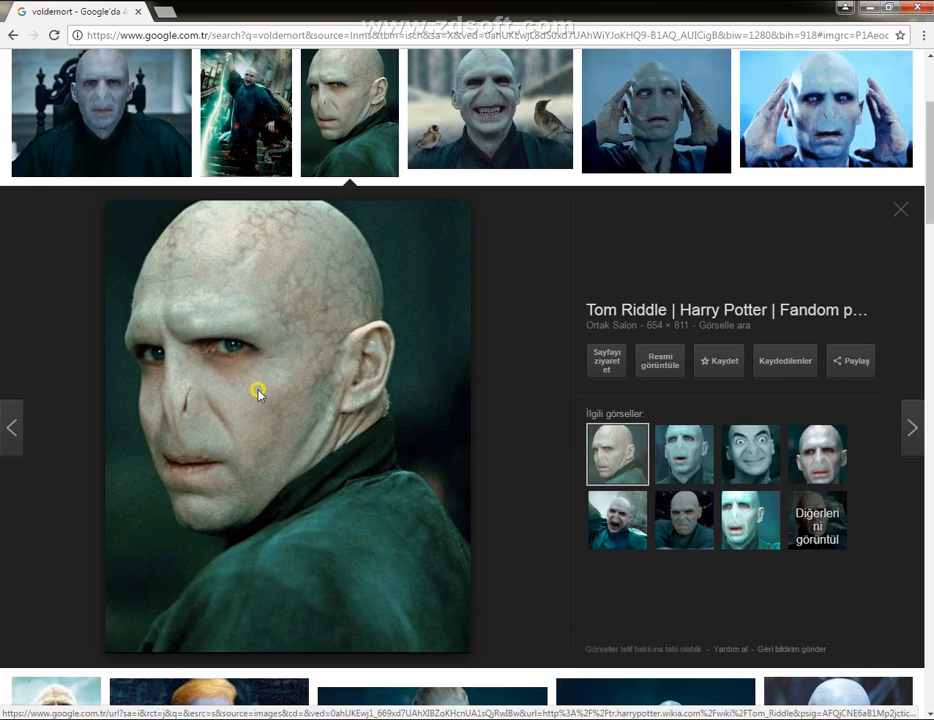
# Try to carry the enlarged portrait out of the browser onto the desktop.
pyautogui.moveTo(257, 392); pyautogui.dragTo(375, 672)
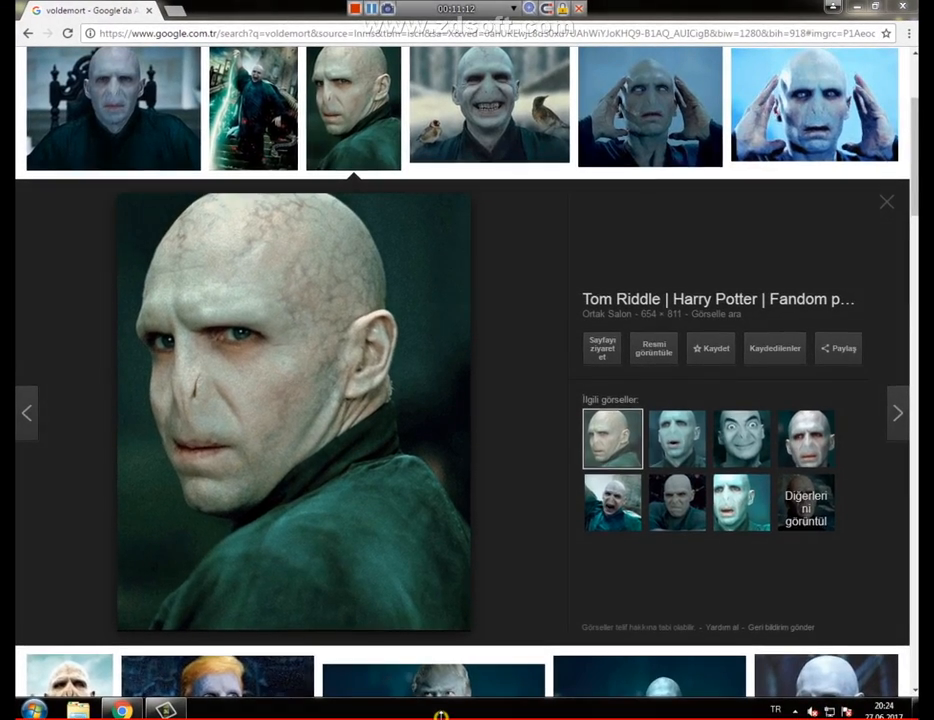
pyautogui.rightClick(236, 370)
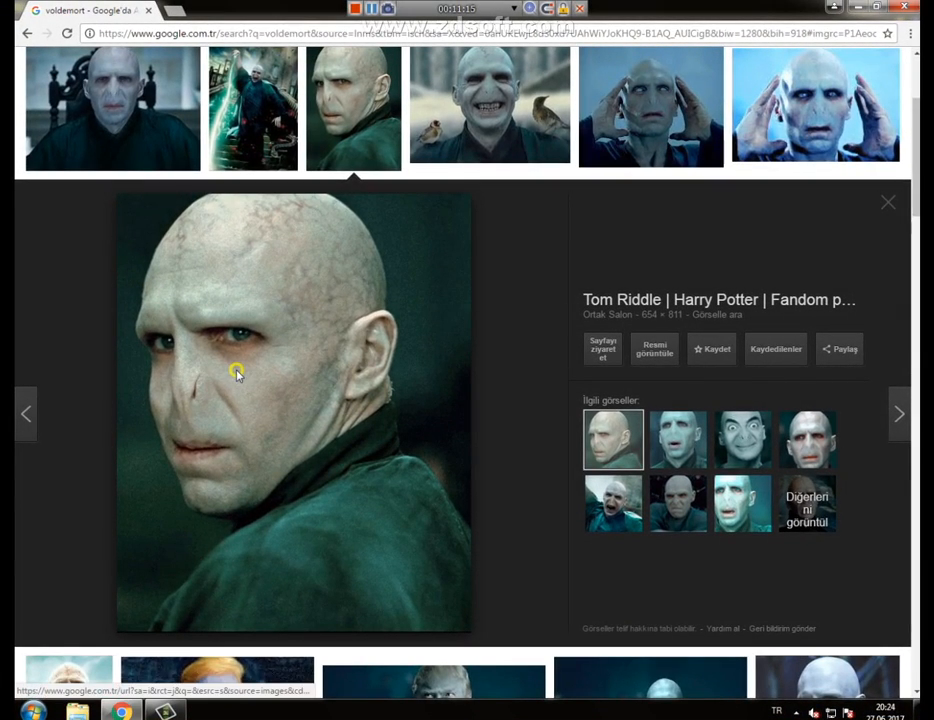
pyautogui.moveTo(236, 370); pyautogui.dragTo(217, 706)
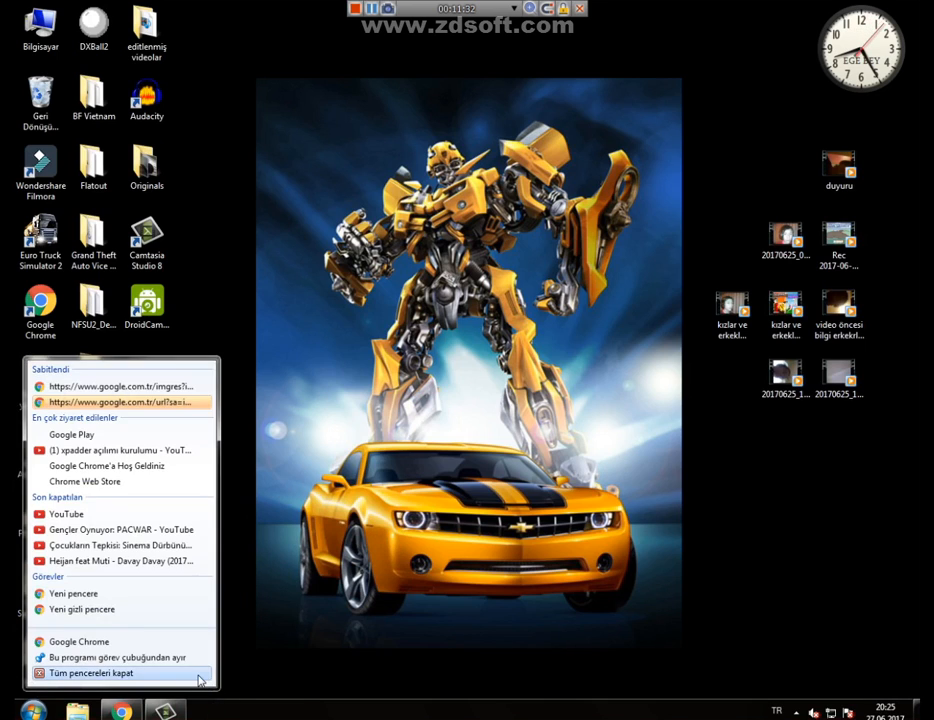
pyautogui.click(270, 412)
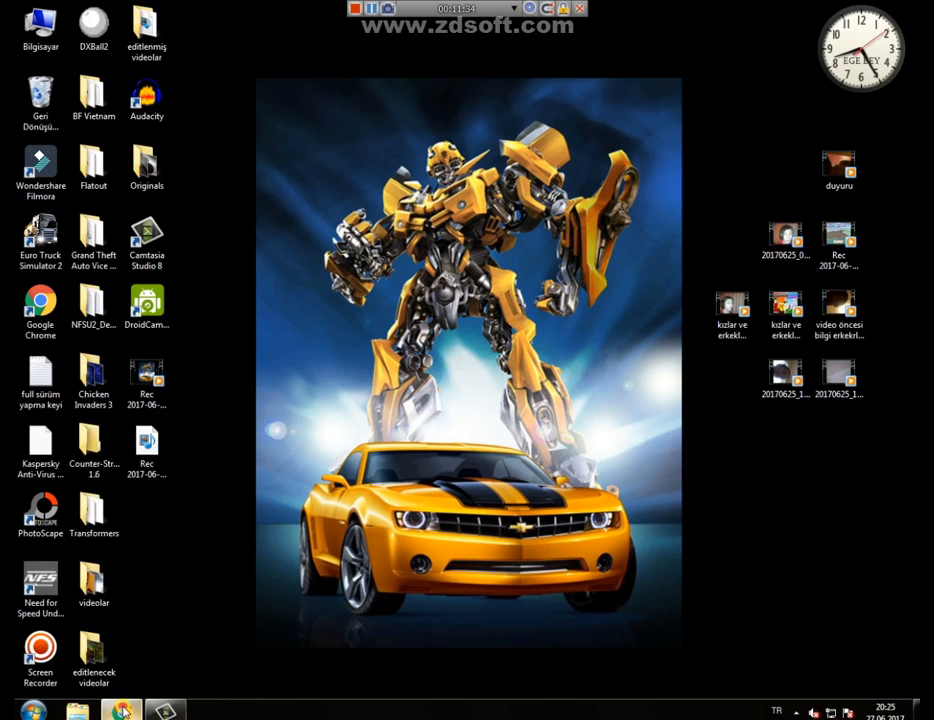
# Return to the image results in Chrome and copy the enlarged portrait onto the middle of the desktop.
pyautogui.click(121, 711)
pyautogui.moveTo(268, 540); pyautogui.dragTo(126, 698)
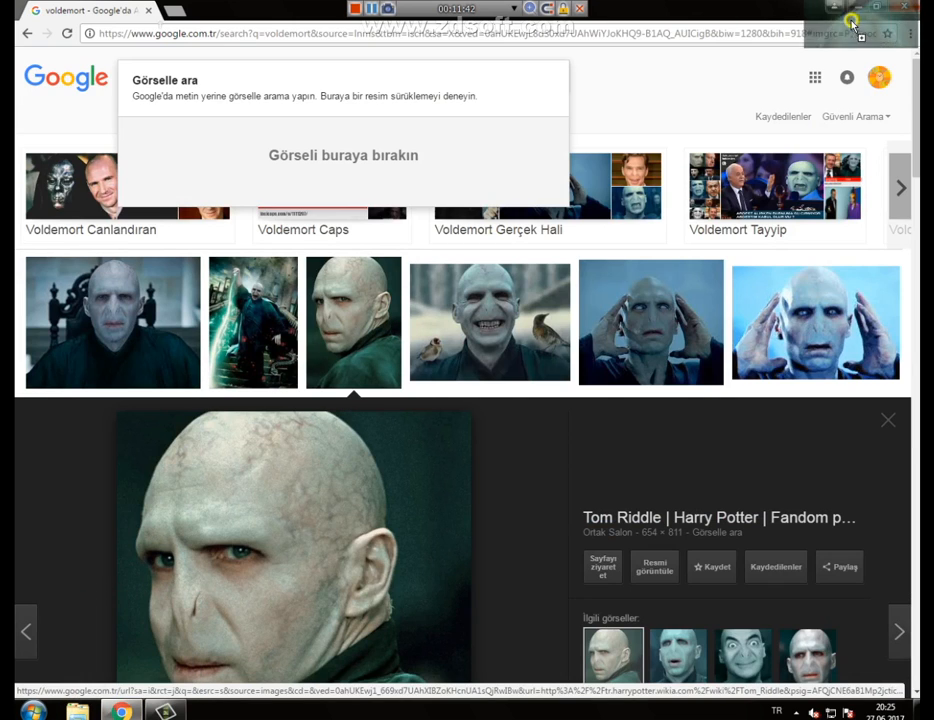
pyautogui.moveTo(857, 9); pyautogui.dragTo(387, 290)
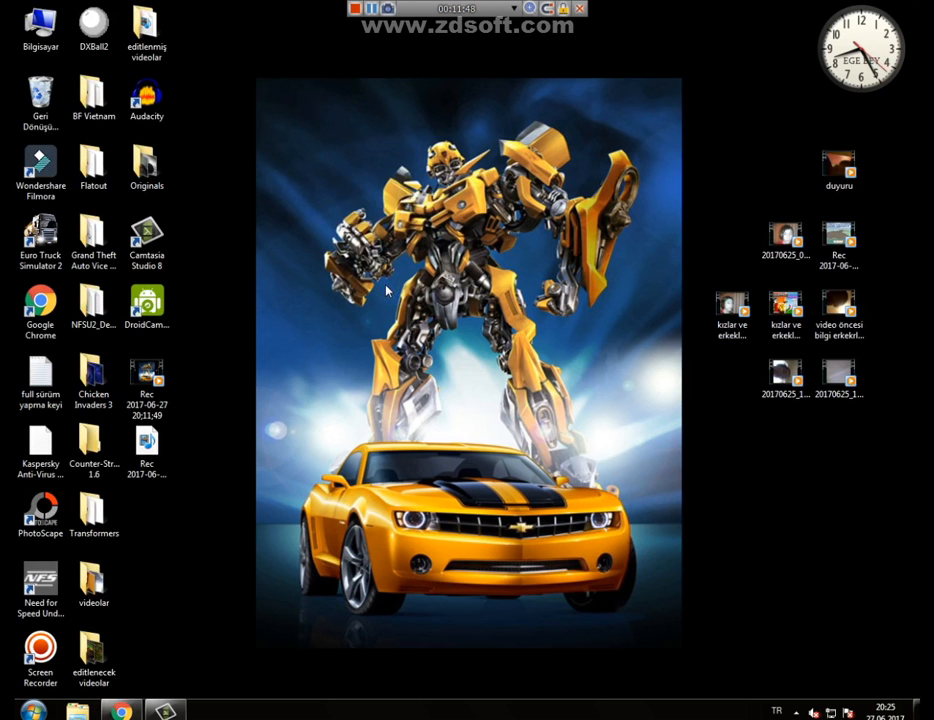
pyautogui.moveTo(467, 304); pyautogui.dragTo(611, 429)
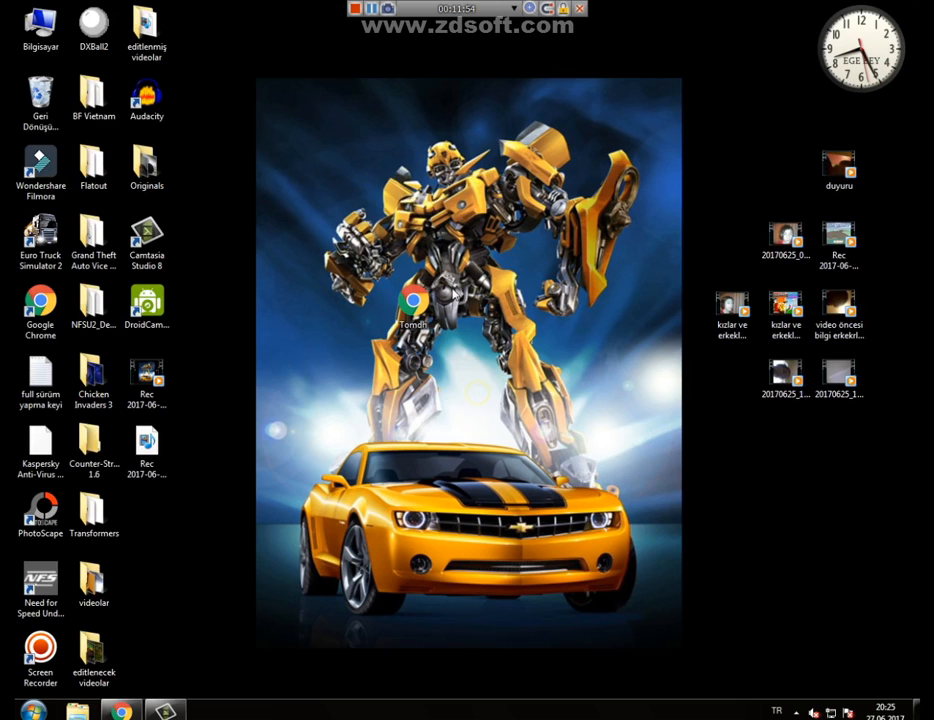
pyautogui.click(460, 716)
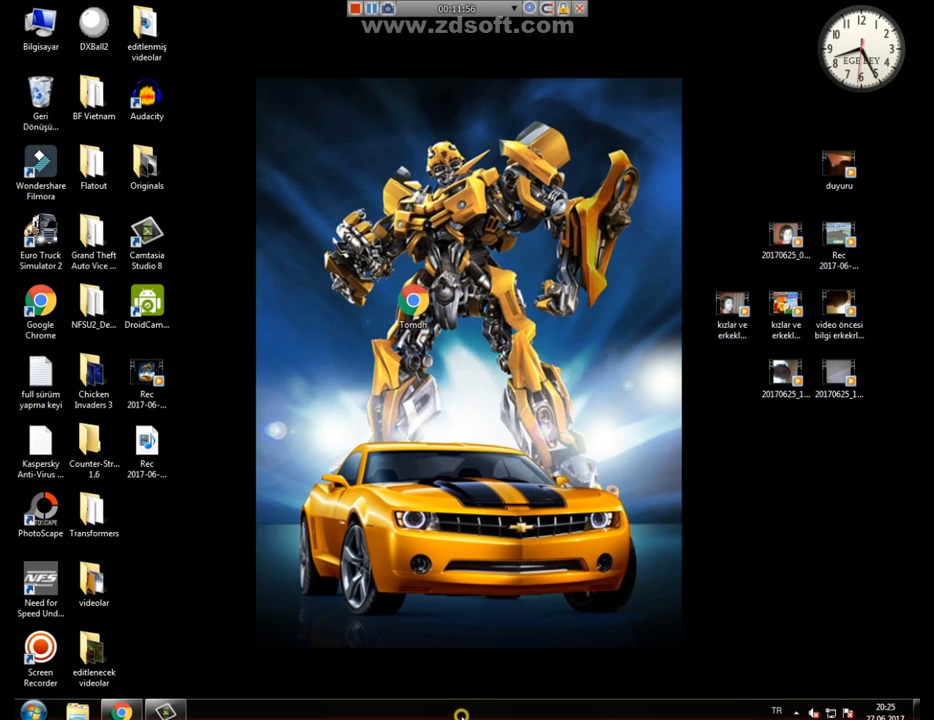
pyautogui.click(452, 700)
pyautogui.click(453, 704)
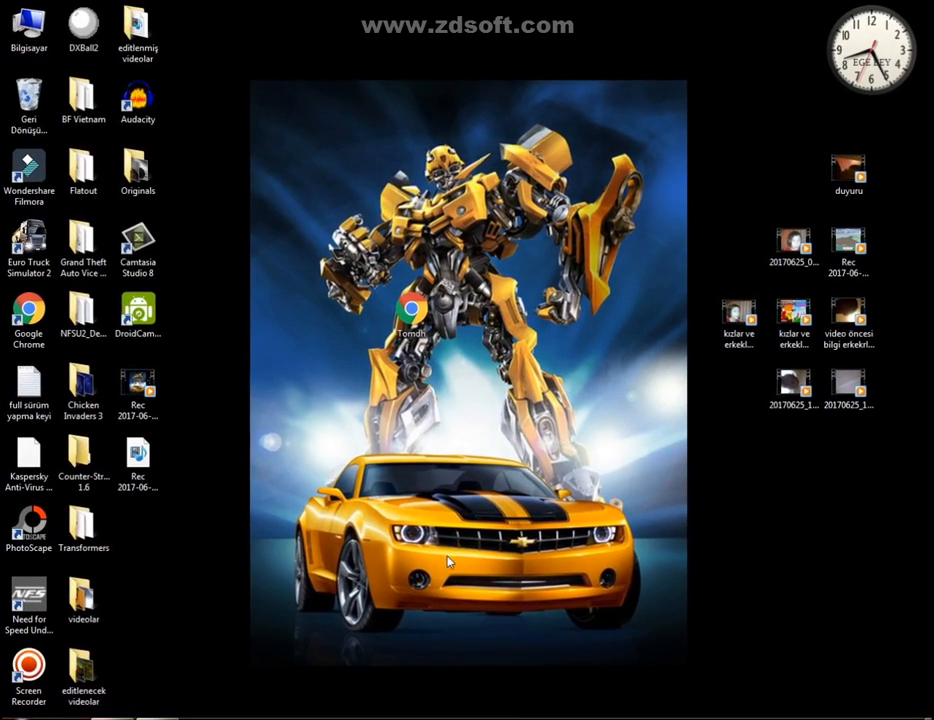
# Reposition the Tomdh file on the desktop and open it to view the picture.
pyautogui.moveTo(410, 318); pyautogui.dragTo(363, 333)
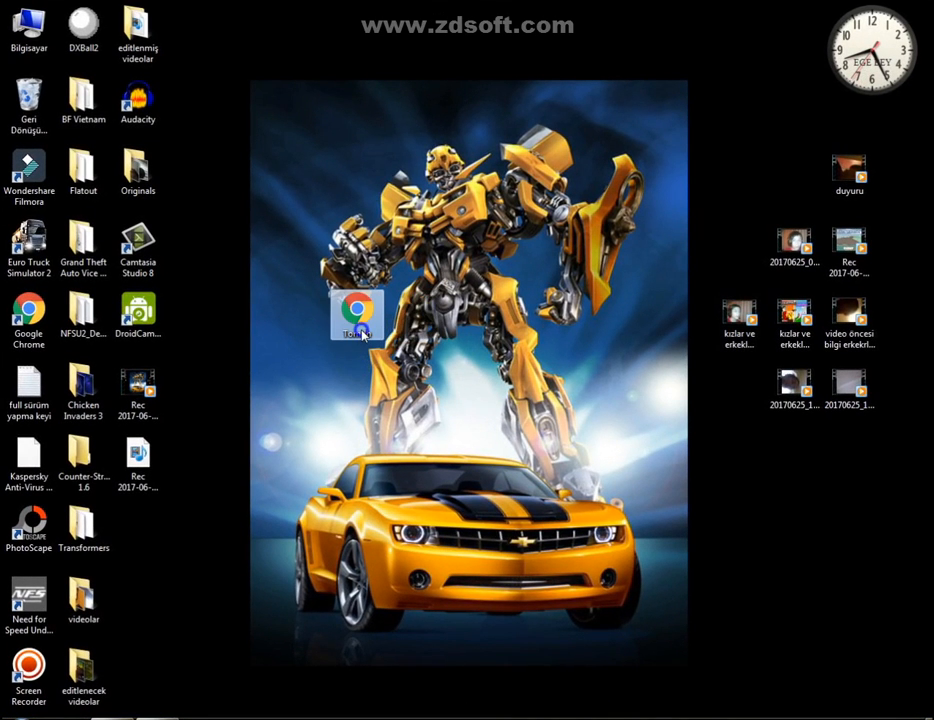
pyautogui.rightClick(363, 333)
pyautogui.click(361, 332)
pyautogui.doubleClick(363, 333)
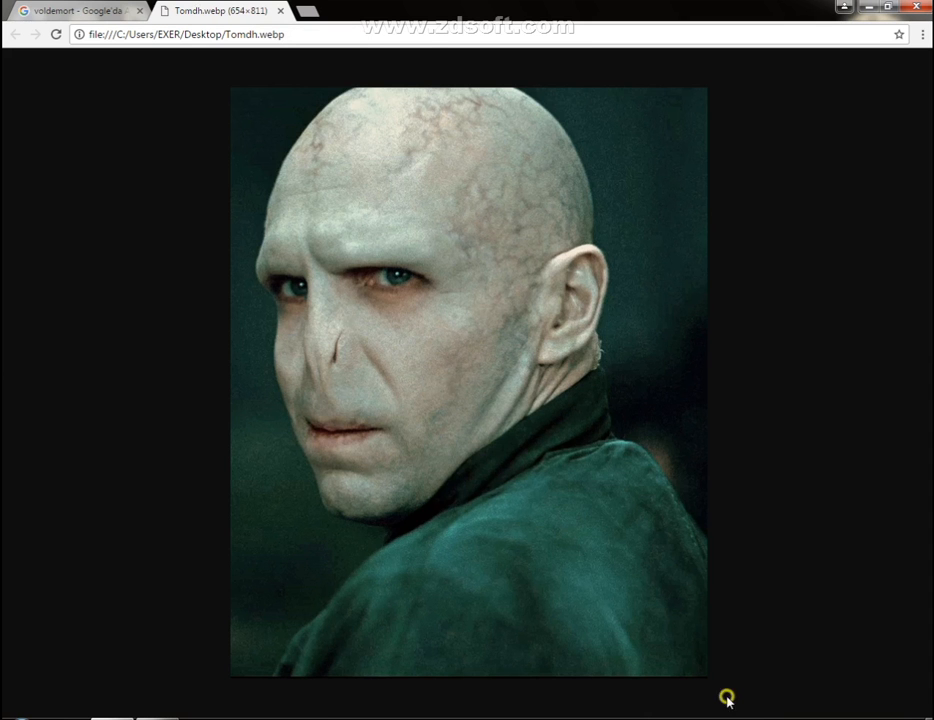
# Go back to the desktop and delete the Tomdh file to the Recycle Bin.
pyautogui.moveTo(929, 713); pyautogui.dragTo(290, 400)
pyautogui.click(419, 323)
pyautogui.rightClick(288, 402)
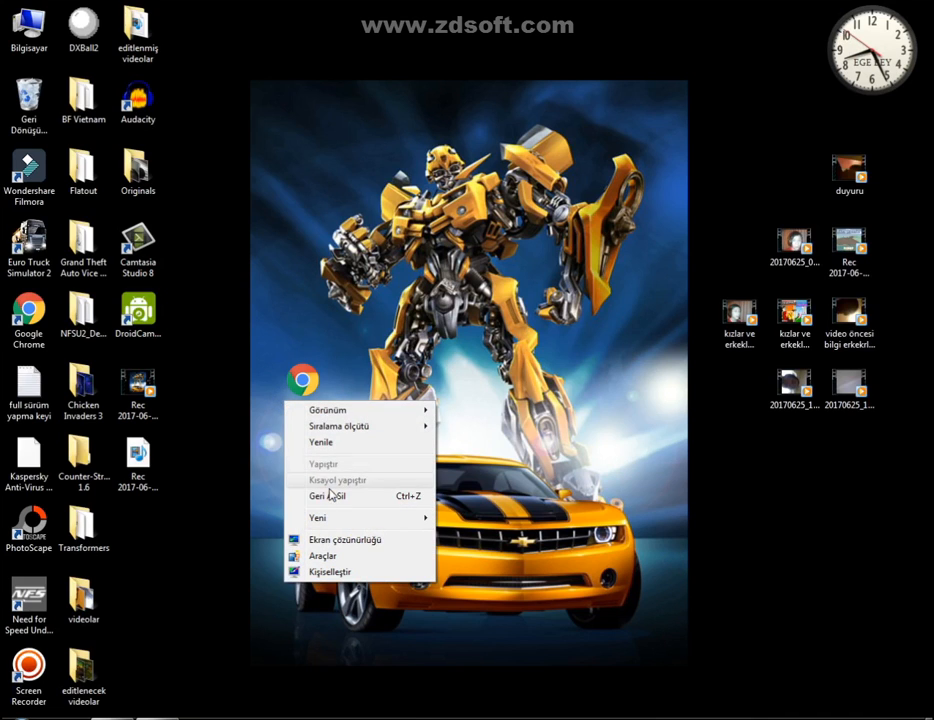
pyautogui.rightClick(303, 392)
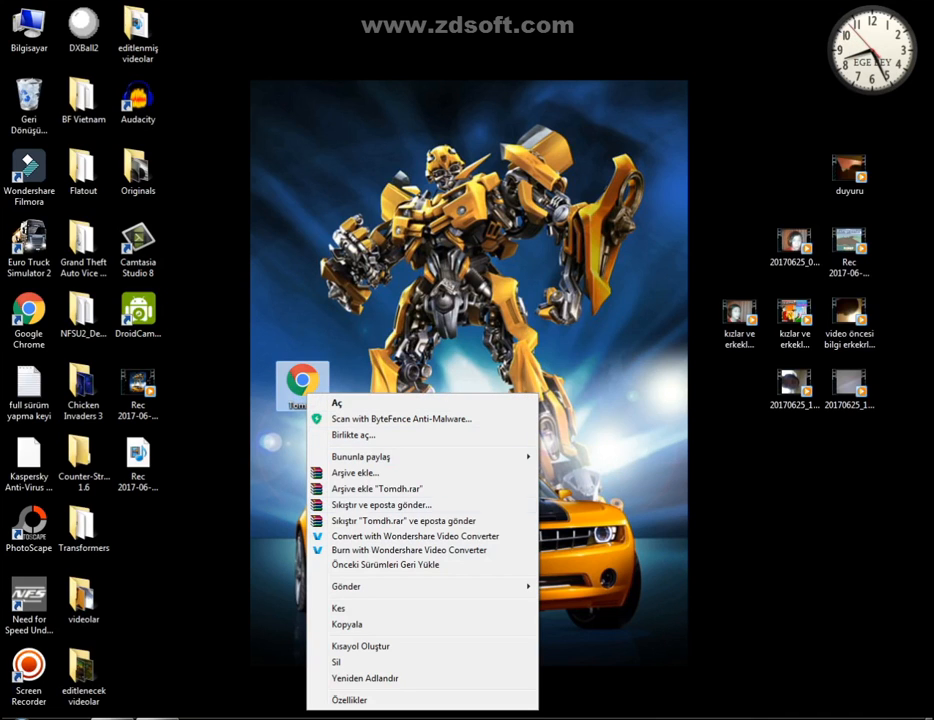
pyautogui.click(354, 662)
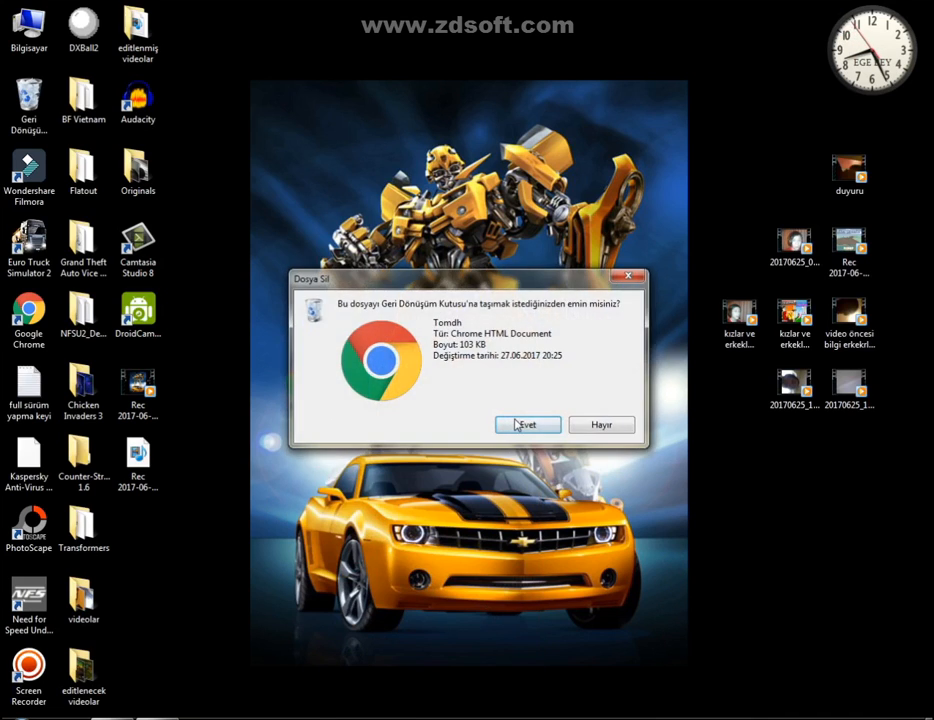
pyautogui.click(519, 421)
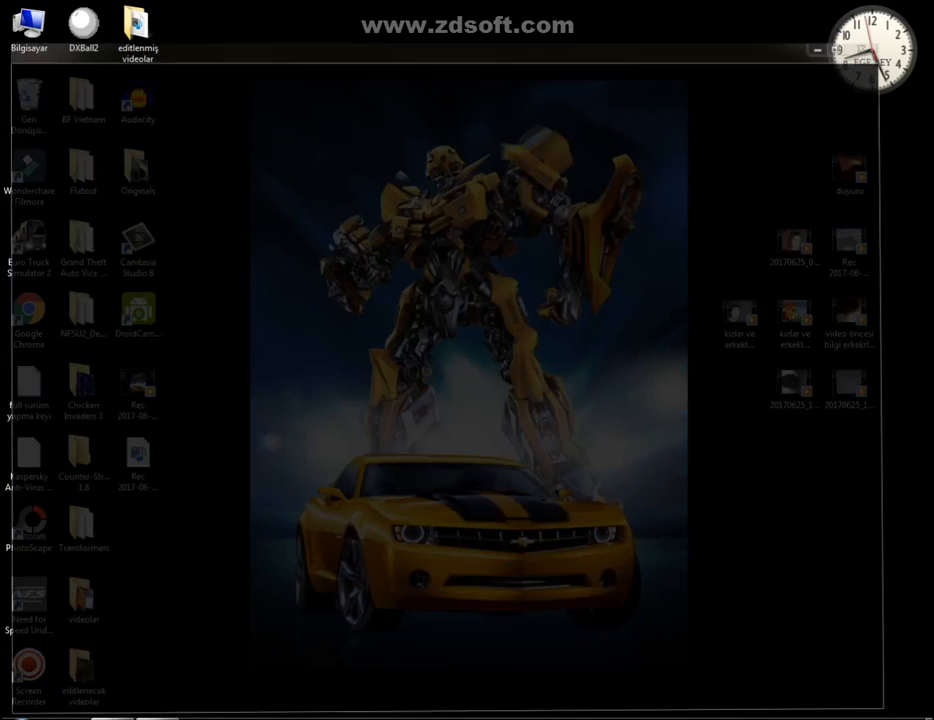
# Close the Tomdh.webp tab in Chrome and add the Voldemort picture download.jpg to the Clip Bin in Camtasia Studio.
pyautogui.hotkey('alt', 'Tab')
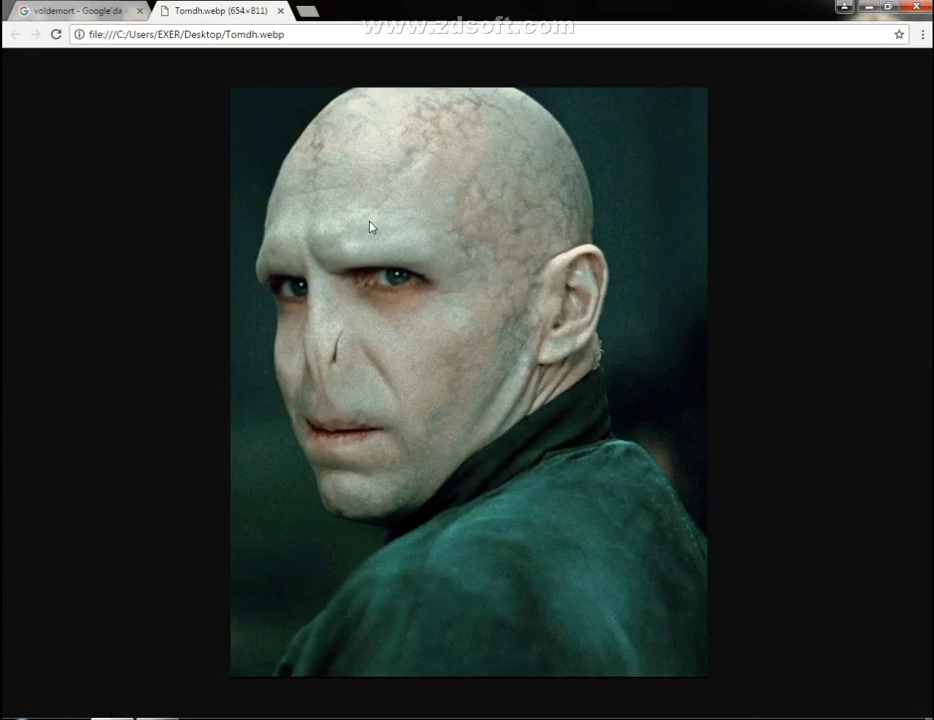
pyautogui.click(280, 11)
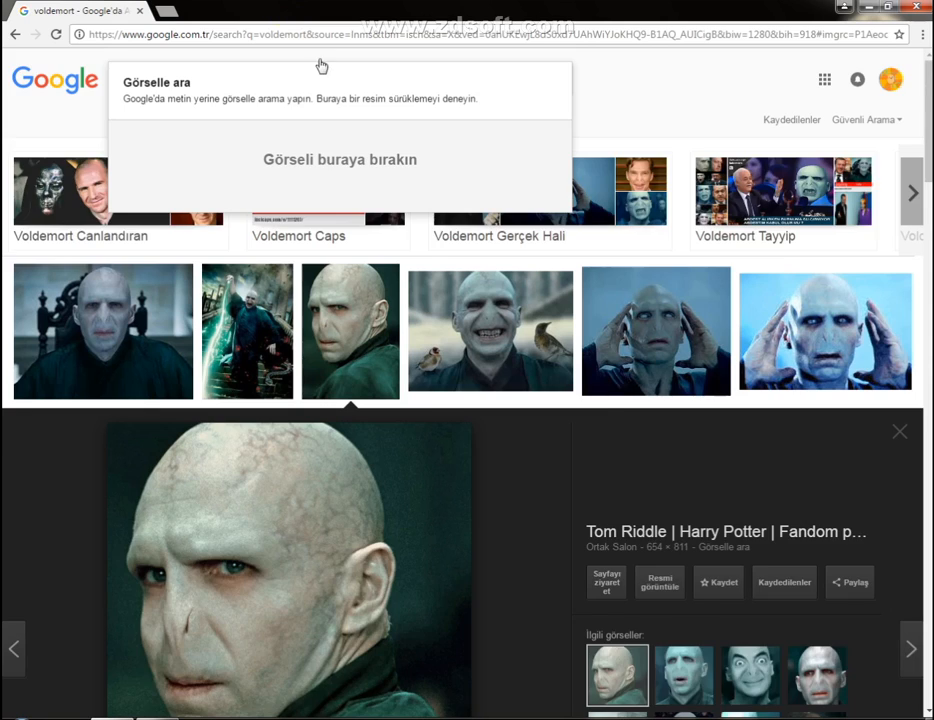
pyautogui.scroll(-3, 400, 150)
pyautogui.moveTo(100, 110); pyautogui.dragTo(165, 131)
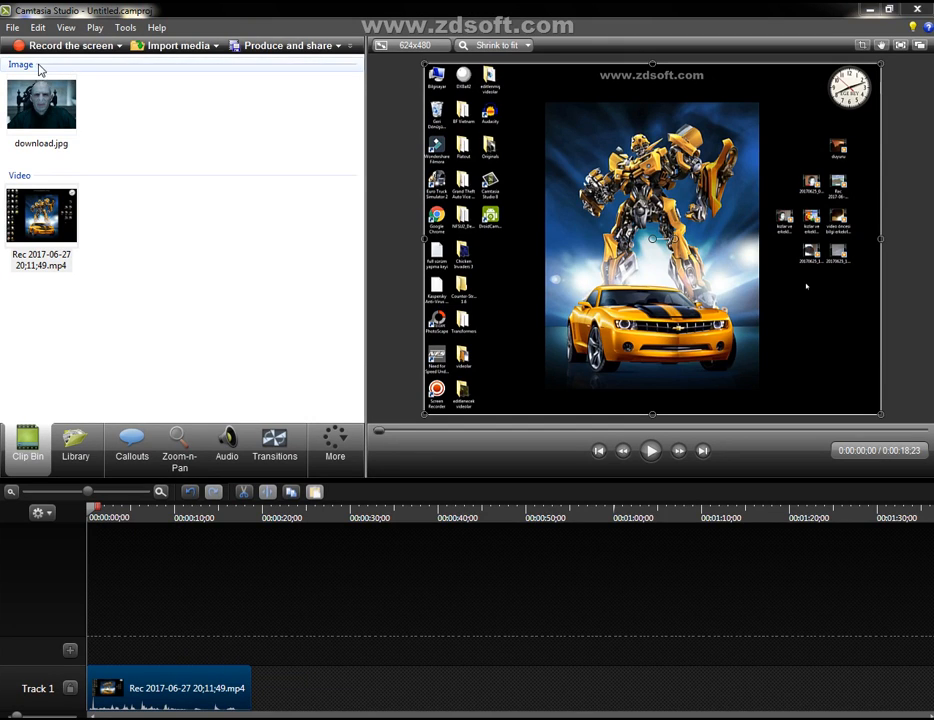
# Add Track 2 to the timeline and place download.jpg at its start, above the recording.
pyautogui.moveTo(36, 90); pyautogui.dragTo(67, 172)
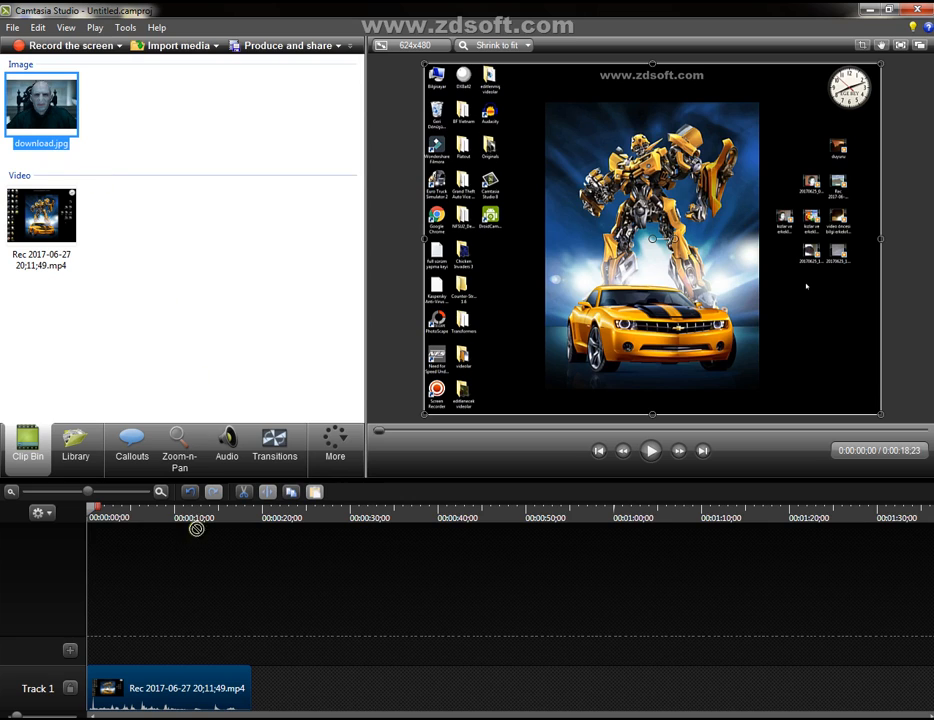
pyautogui.moveTo(196, 528); pyautogui.dragTo(140, 508)
pyautogui.click(70, 650)
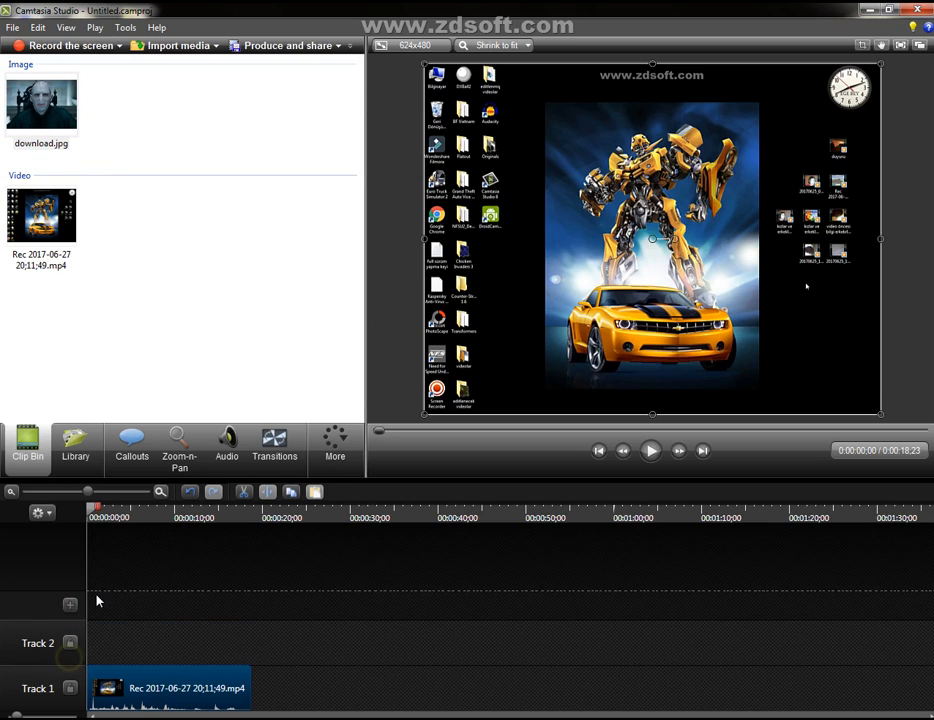
pyautogui.moveTo(40, 92); pyautogui.dragTo(104, 653)
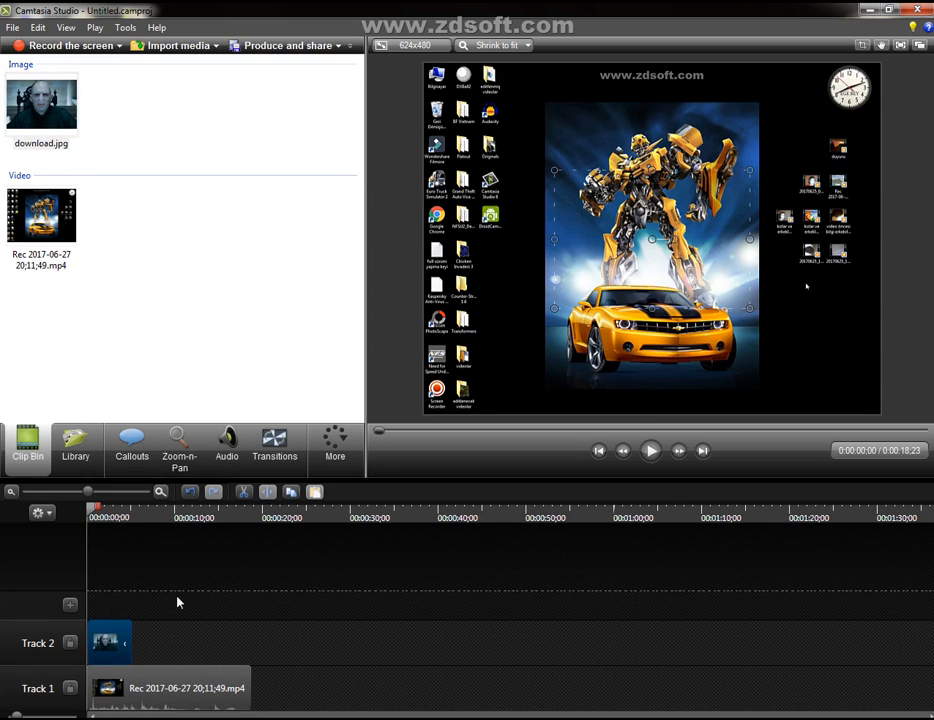
# Shift the download.jpg clip on Track 2 to about 3 seconds and cut it from the timeline.
pyautogui.moveTo(120, 636); pyautogui.dragTo(150, 630)
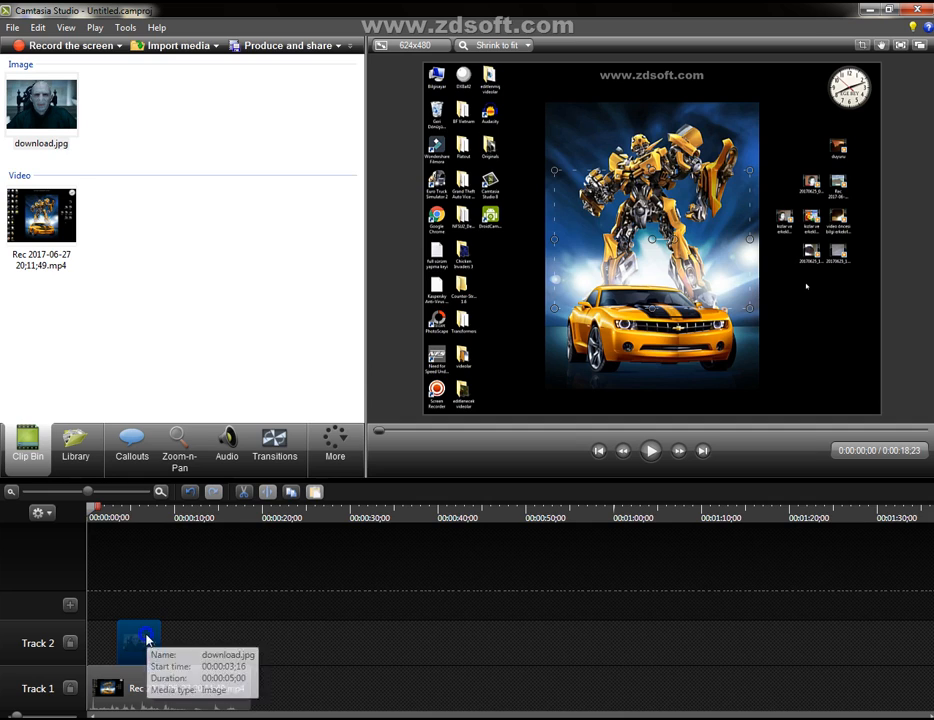
pyautogui.rightClick(148, 640)
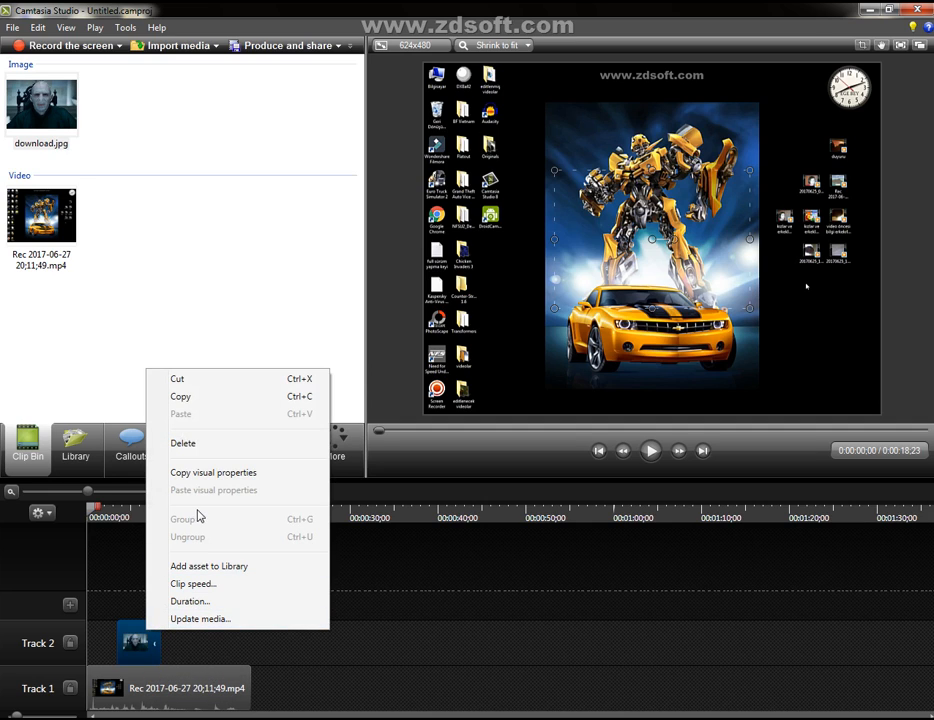
pyautogui.click(181, 378)
# Put download.jpg on Track 2 above the second half of the recording and delete that clip.
pyautogui.moveTo(42, 105); pyautogui.dragTo(169, 645)
pyautogui.rightClick(169, 645)
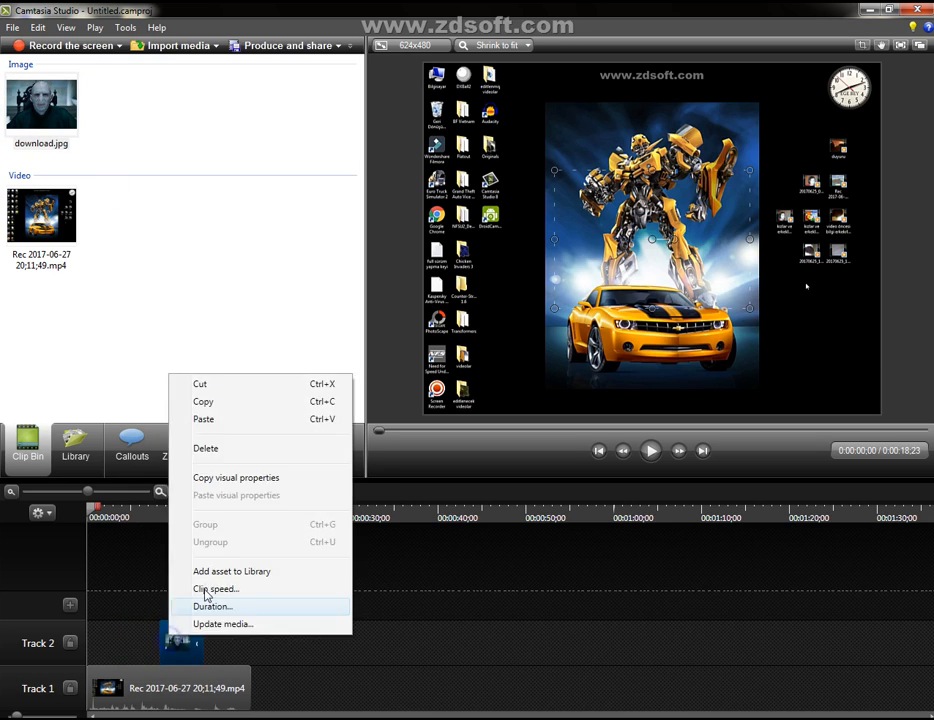
pyautogui.click(233, 446)
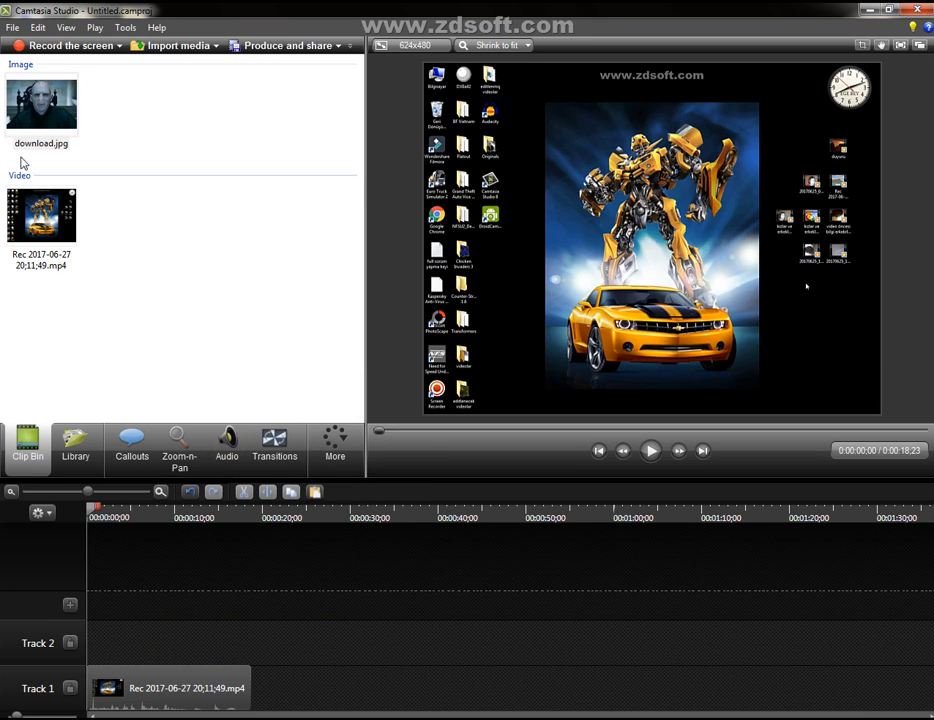
# Place download.jpg on Track 2 at about 7 seconds and copy the clip.
pyautogui.moveTo(40, 105); pyautogui.dragTo(165, 642)
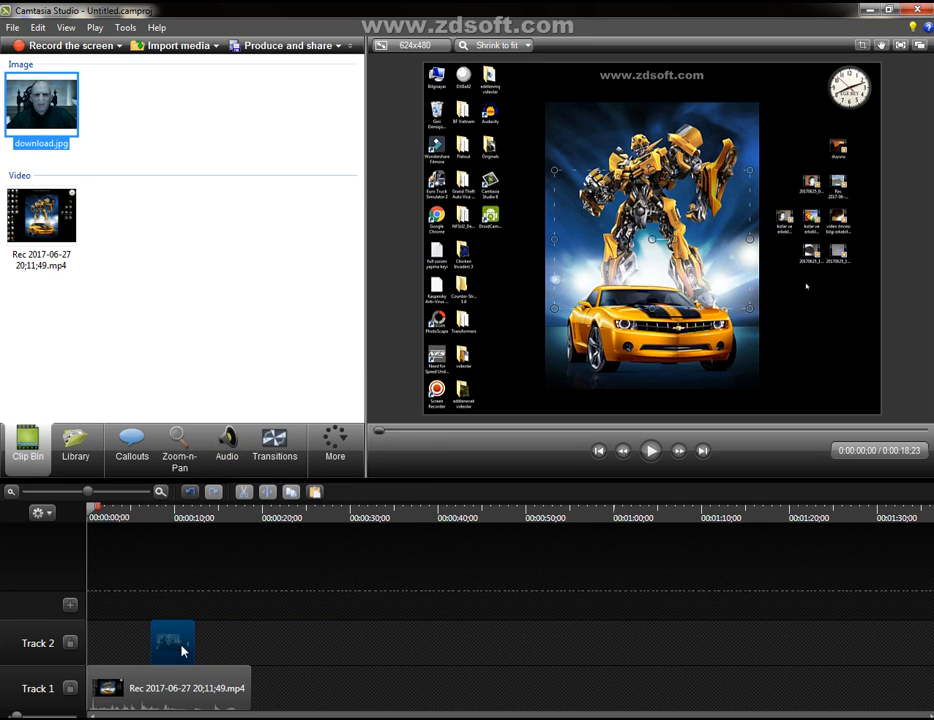
pyautogui.rightClick(182, 643)
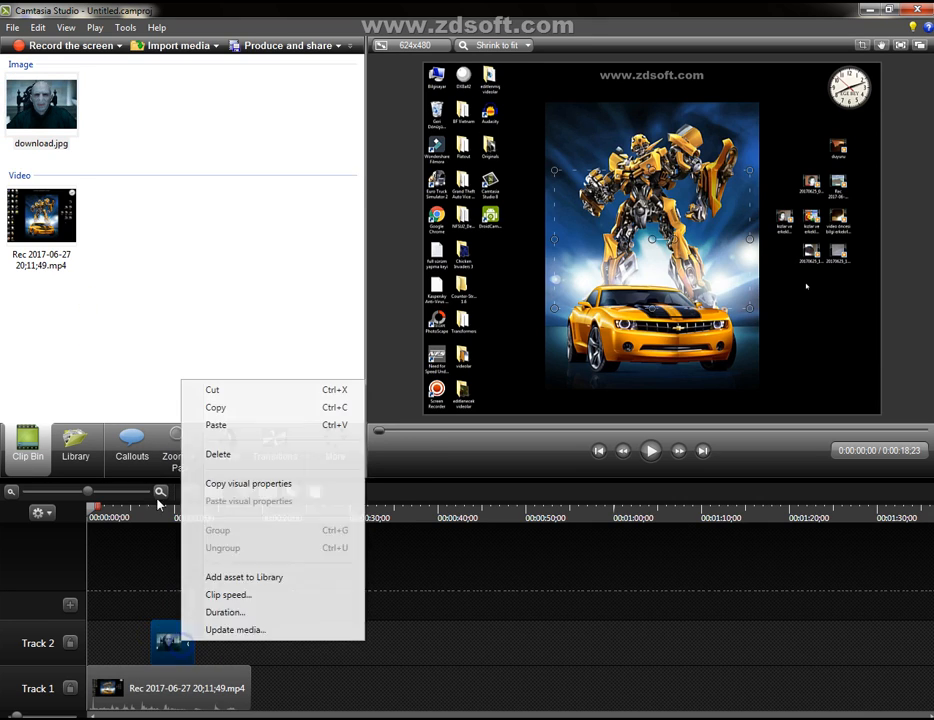
pyautogui.click(217, 409)
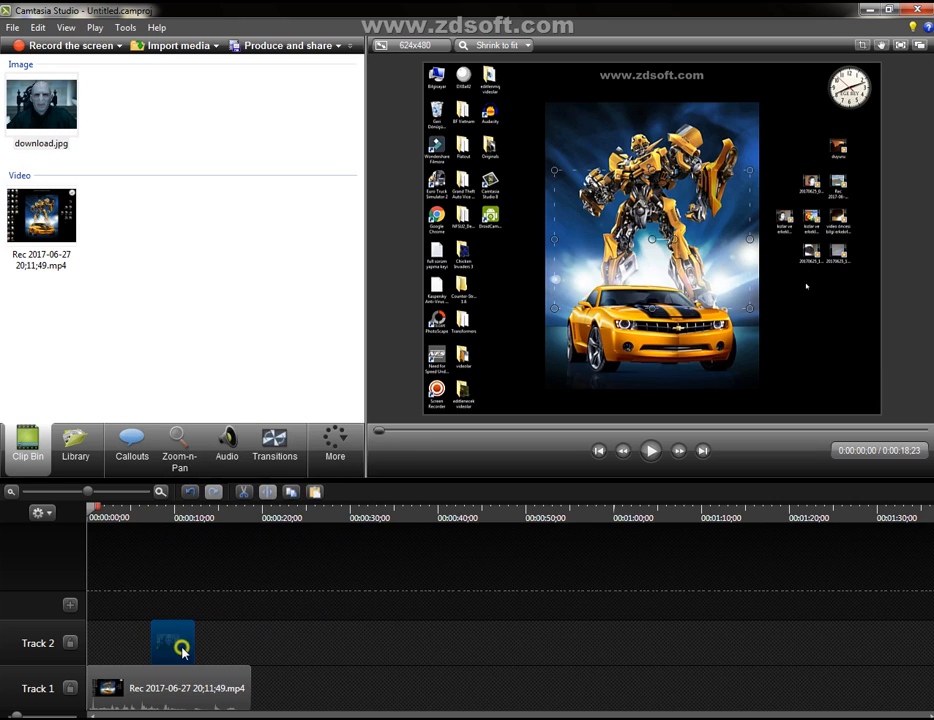
# Move the download.jpg clip to the start of Track 2 and extend it to about 7 seconds.
pyautogui.moveTo(181, 648); pyautogui.dragTo(153, 645)
pyautogui.rightClick(153, 646)
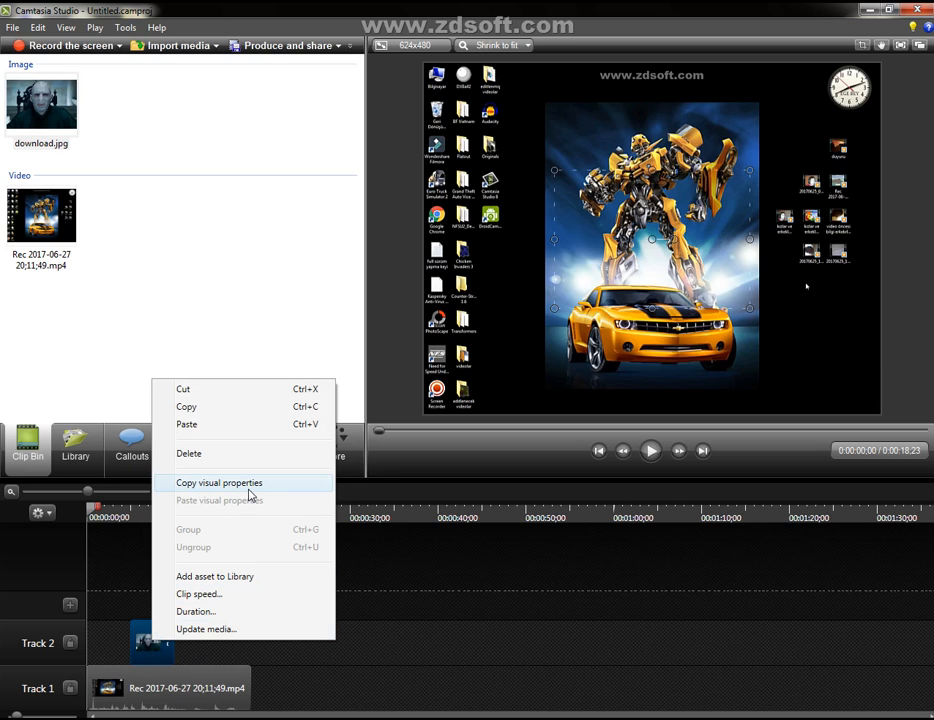
pyautogui.rightClick(140, 641)
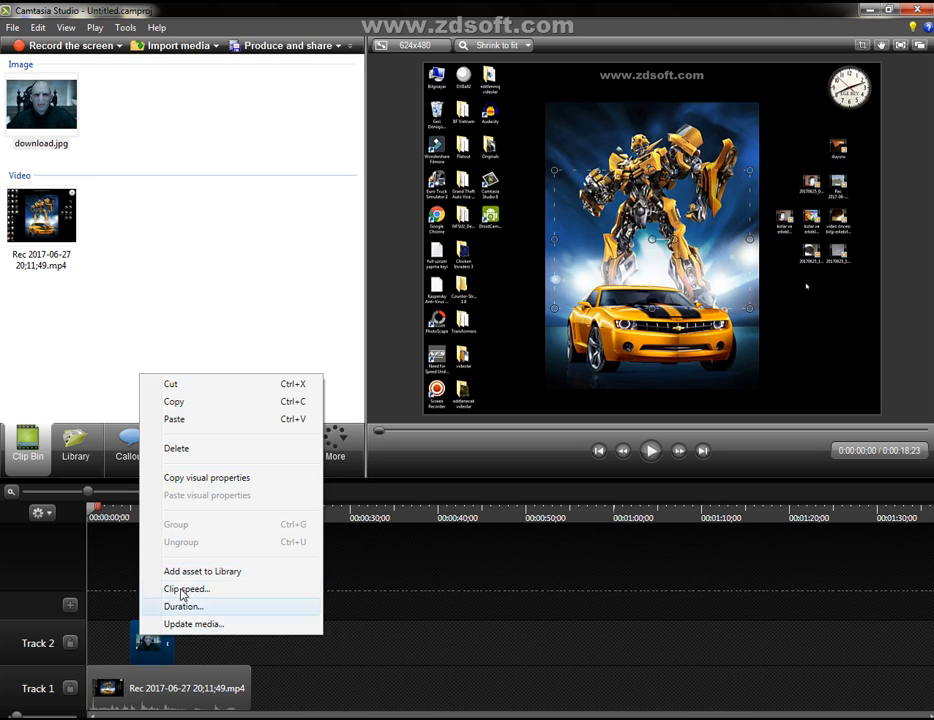
pyautogui.click(98, 640)
pyautogui.click(140, 642)
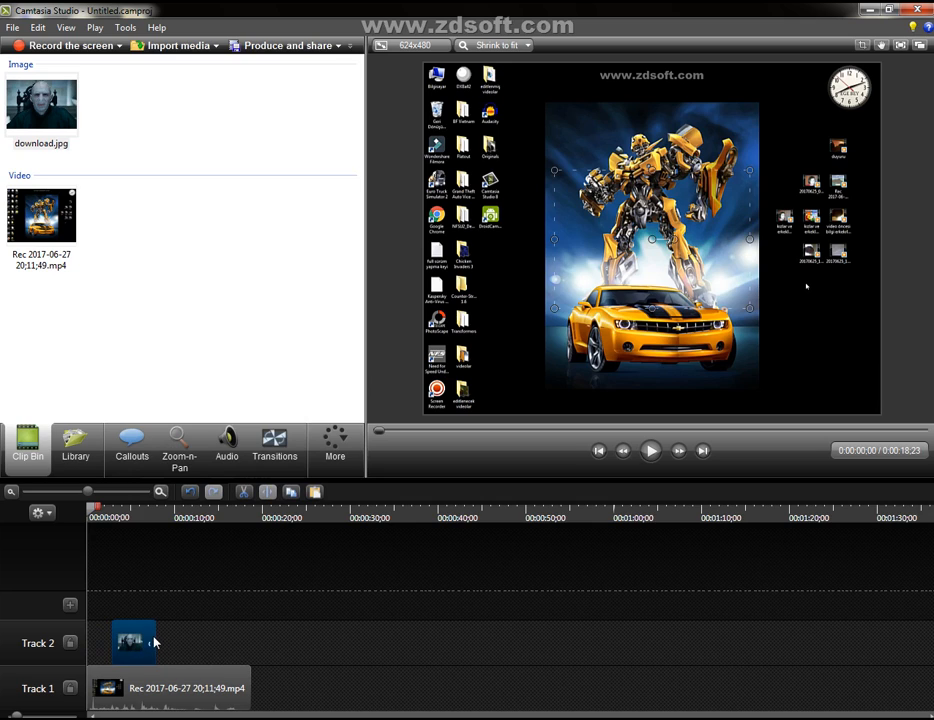
pyautogui.moveTo(154, 636); pyautogui.dragTo(123, 648)
# Play the start of the preview briefly, and reposition the Voldemort image in the upper-left corner of the video frame.
pyautogui.click(651, 450)
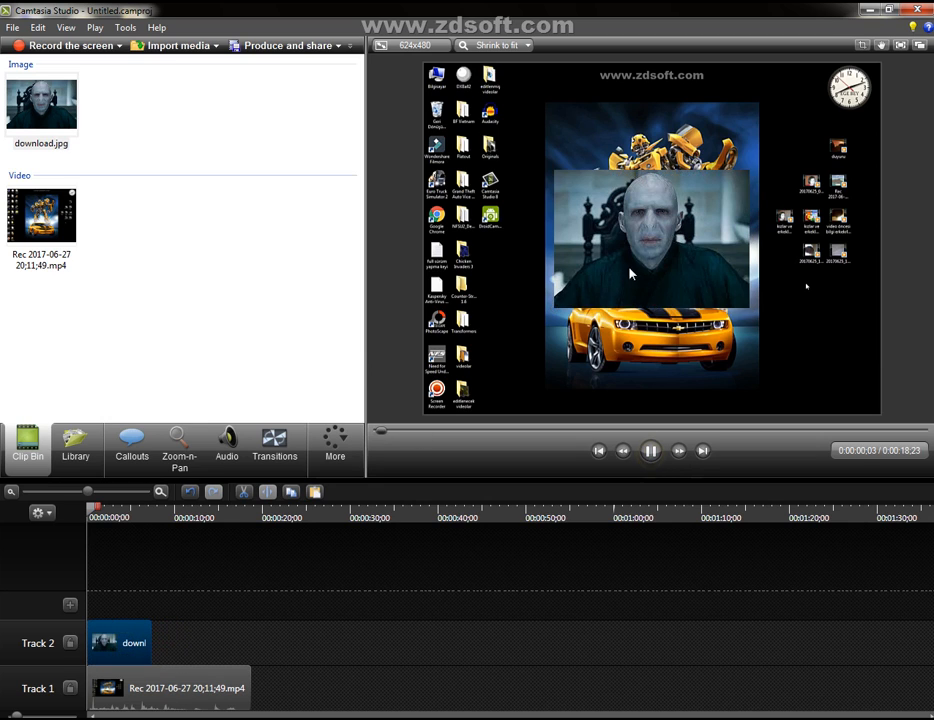
pyautogui.moveTo(617, 254); pyautogui.dragTo(567, 224)
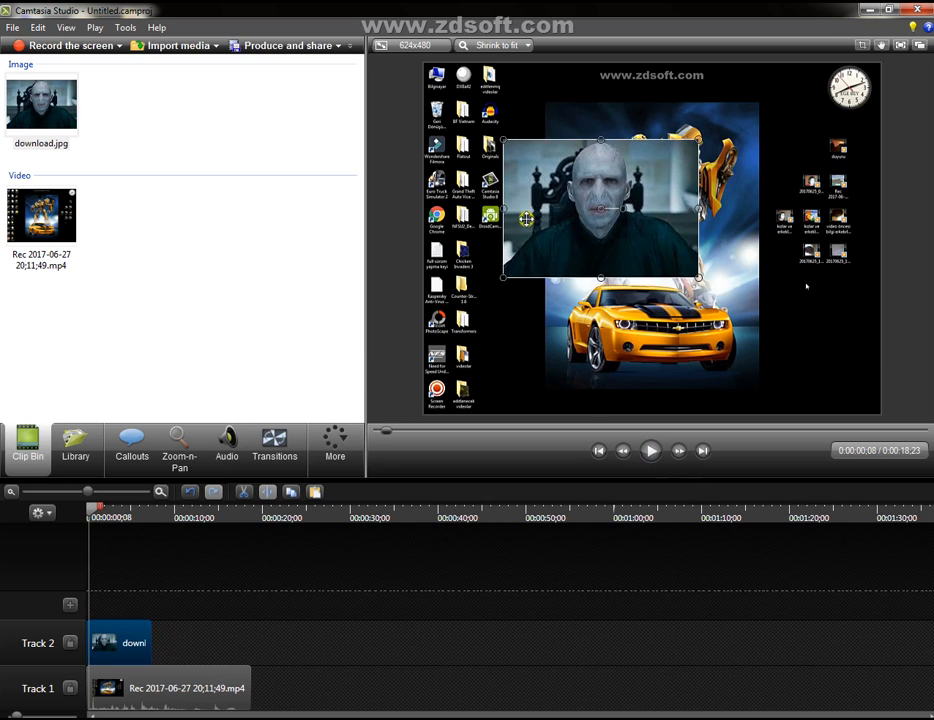
pyautogui.moveTo(540, 230)
pyautogui.mouseDown()
pyautogui.moveTo(563, 251)
pyautogui.moveTo(544, 227)
pyautogui.moveTo(558, 234)
pyautogui.mouseUp()
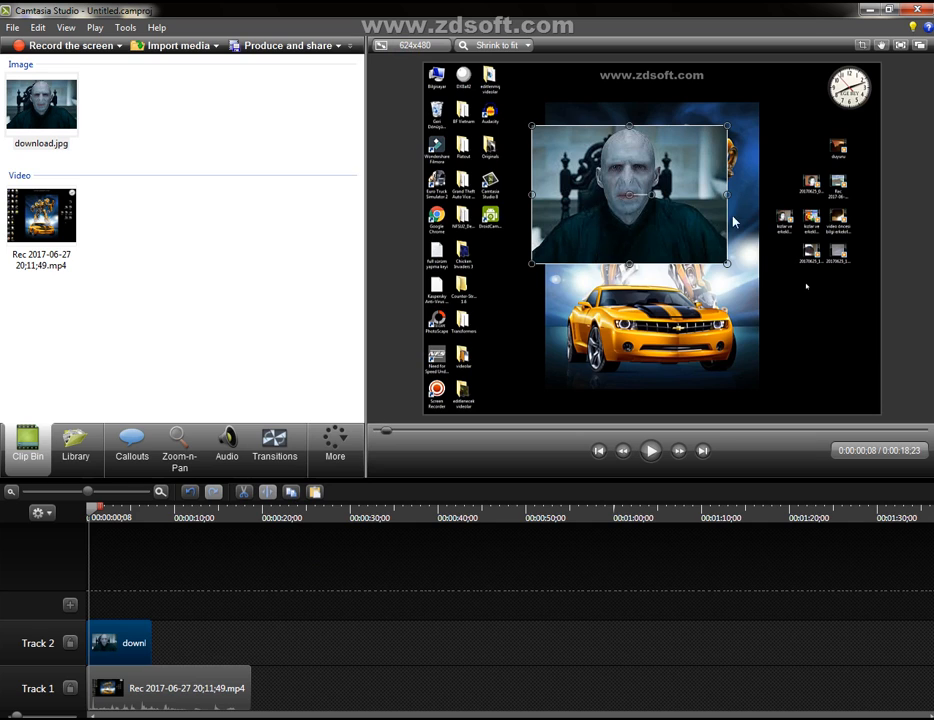
pyautogui.moveTo(590, 162); pyautogui.dragTo(515, 172)
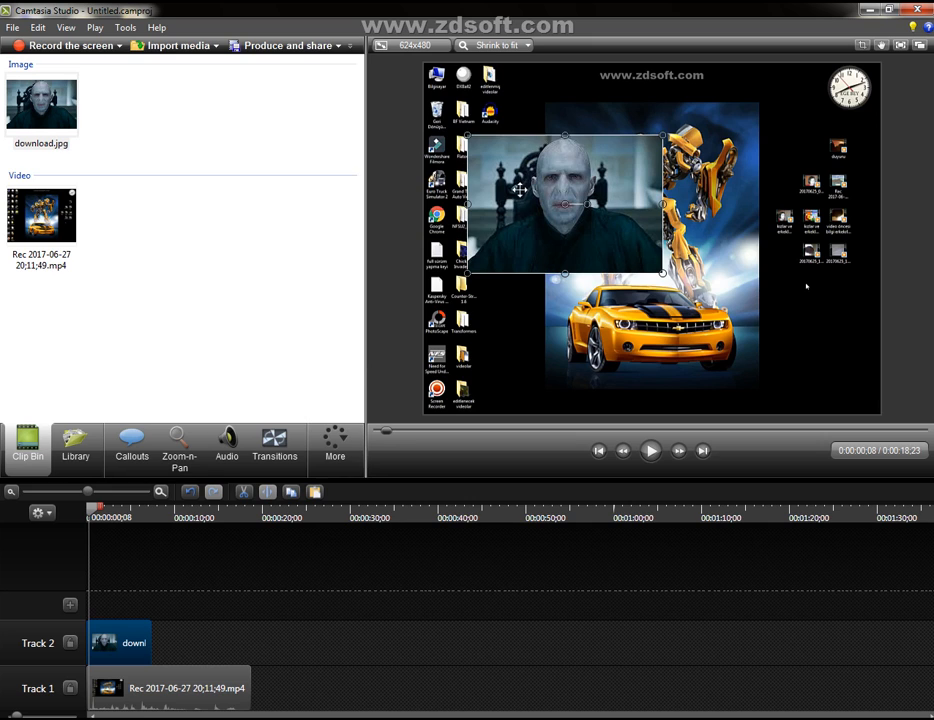
pyautogui.moveTo(524, 220); pyautogui.dragTo(477, 152)
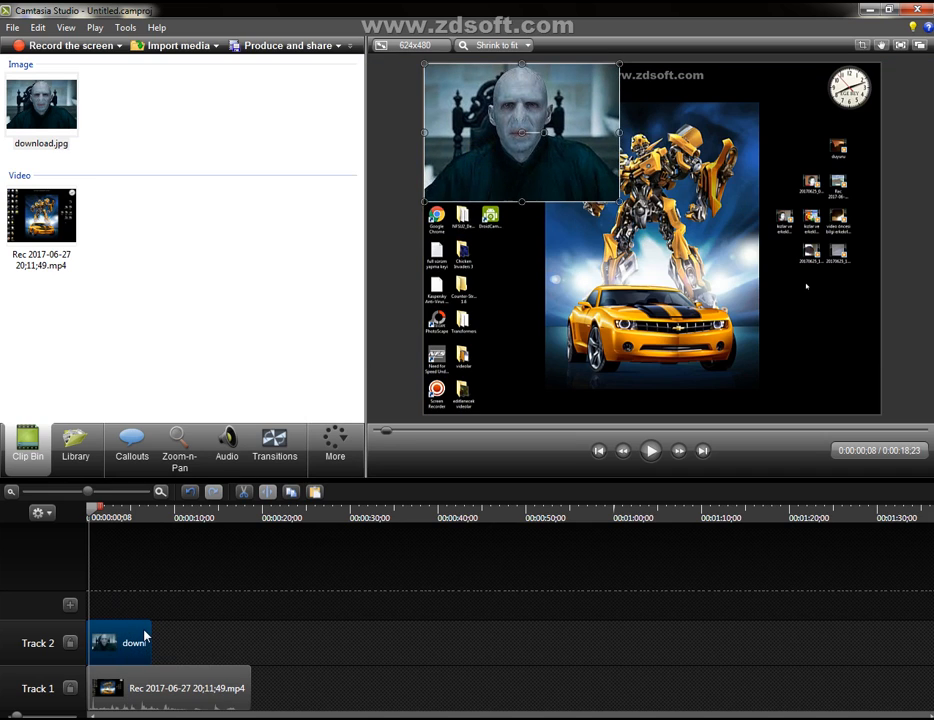
# Preview the overlay up to 0:00:06;24 and move the Voldemort image to the lower-left corner of the video frame.
pyautogui.click(650, 450)
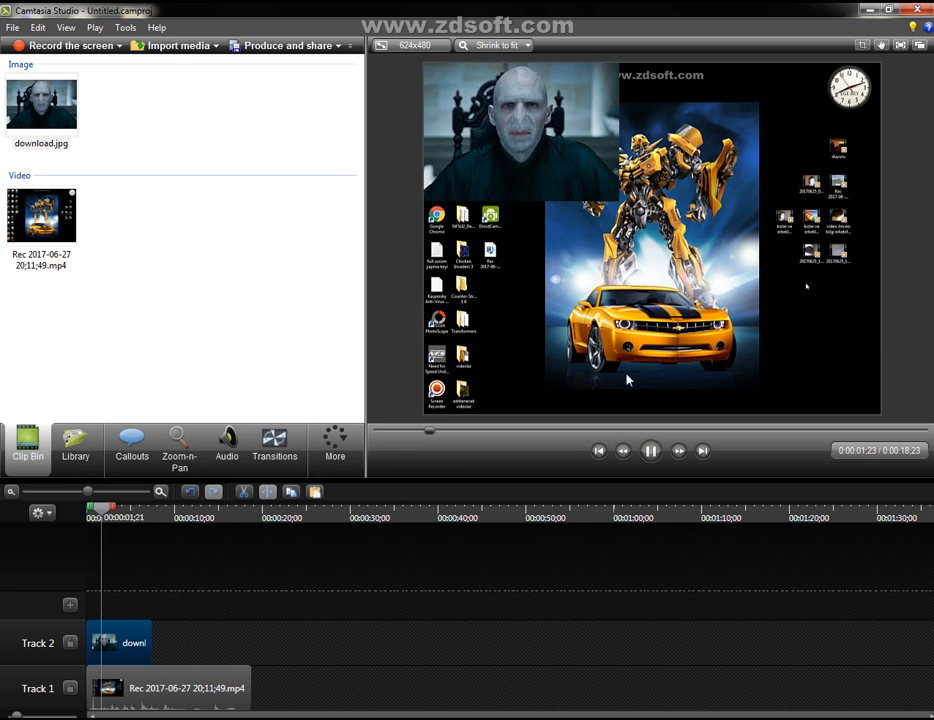
pyautogui.click(654, 451)
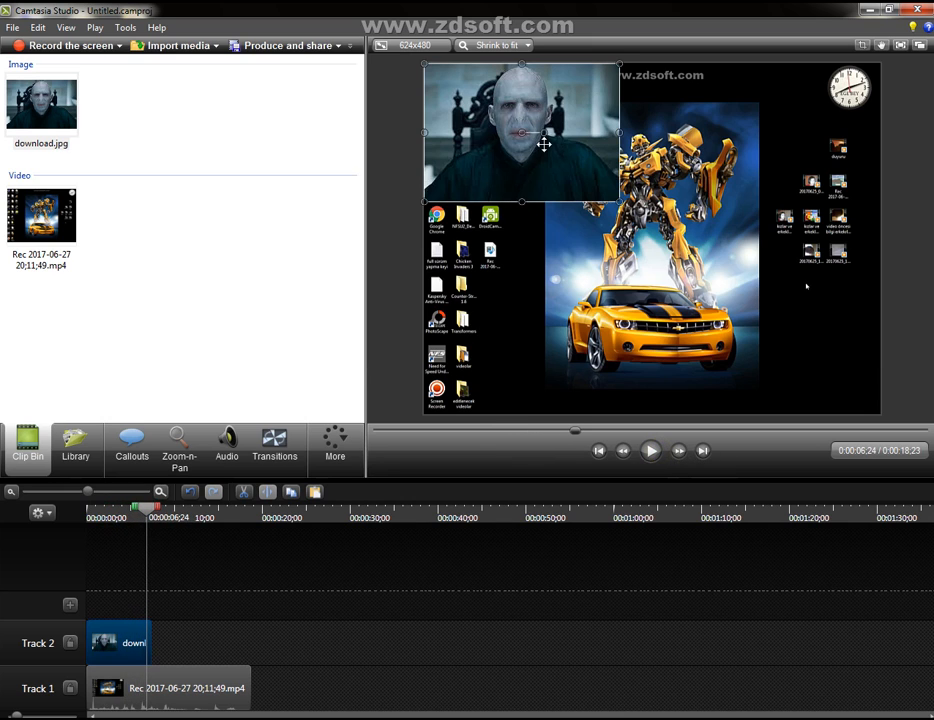
pyautogui.moveTo(548, 150); pyautogui.dragTo(541, 355)
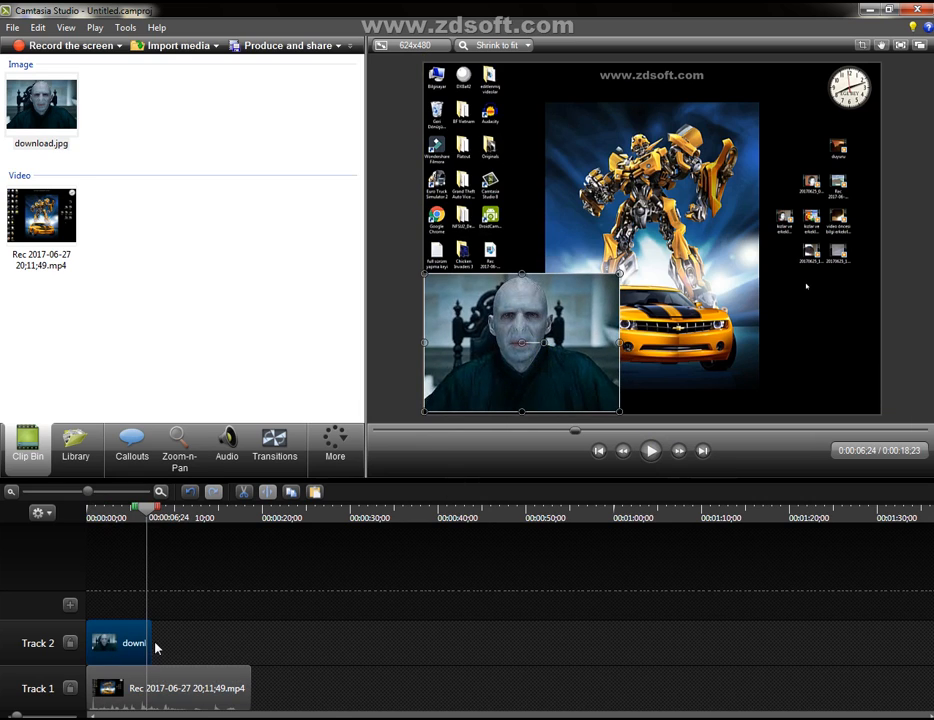
# Shorten the download.jpg clip on Track 2 to about 4 seconds and return the playhead to the start.
pyautogui.moveTo(147, 642); pyautogui.dragTo(118, 641)
pyautogui.moveTo(161, 508); pyautogui.dragTo(83, 533)
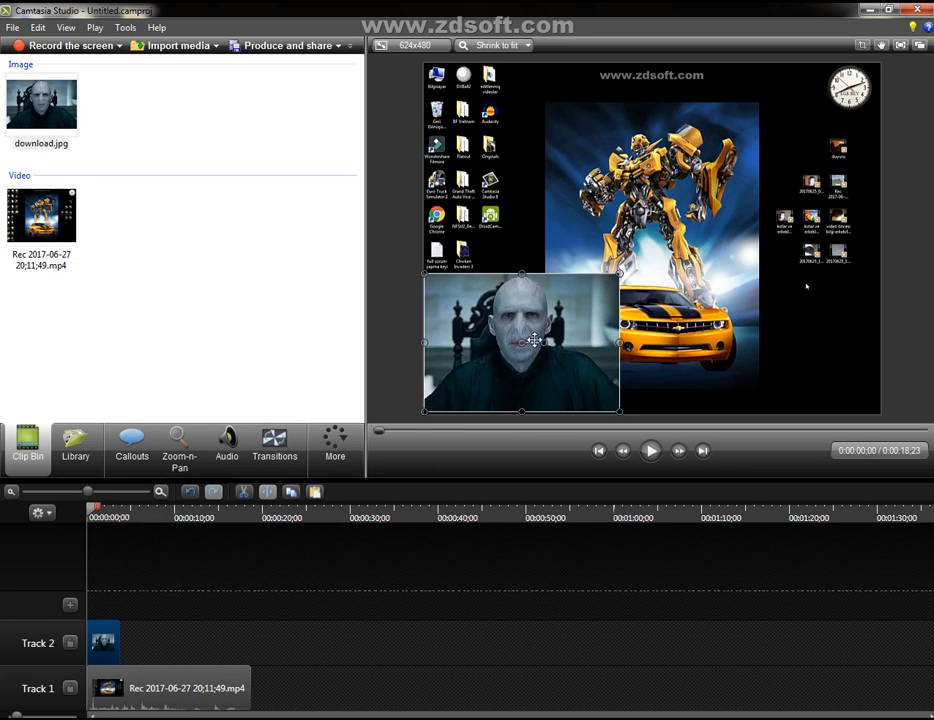
# Shrink the Voldemort image to under two thirds of its size and place it in the upper-right corner of the video frame.
pyautogui.moveTo(535, 340)
pyautogui.mouseDown()
pyautogui.moveTo(598, 340)
pyautogui.moveTo(559, 357)
pyautogui.moveTo(489, 338)
pyautogui.moveTo(496, 344)
pyautogui.moveTo(540, 323)
pyautogui.moveTo(548, 353)
pyautogui.moveTo(546, 344)
pyautogui.mouseUp()
pyautogui.moveTo(521, 327)
pyautogui.mouseDown()
pyautogui.moveTo(525, 318)
pyautogui.moveTo(519, 331)
pyautogui.moveTo(531, 339)
pyautogui.mouseUp()
pyautogui.moveTo(543, 341); pyautogui.dragTo(574, 340)
pyautogui.moveTo(617, 276); pyautogui.dragTo(546, 324)
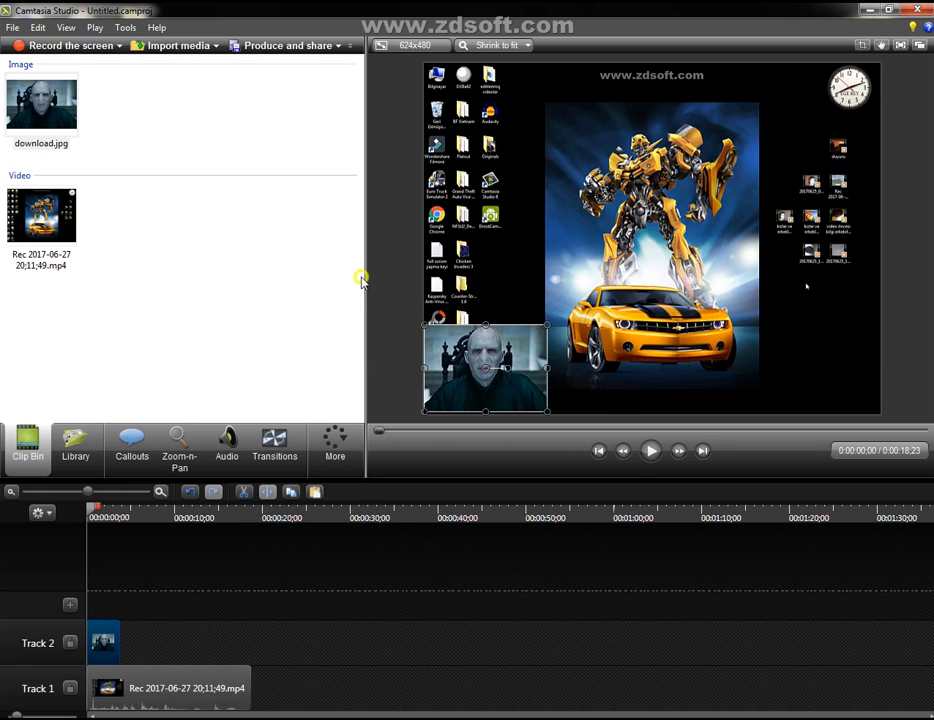
pyautogui.moveTo(466, 367); pyautogui.dragTo(800, 107)
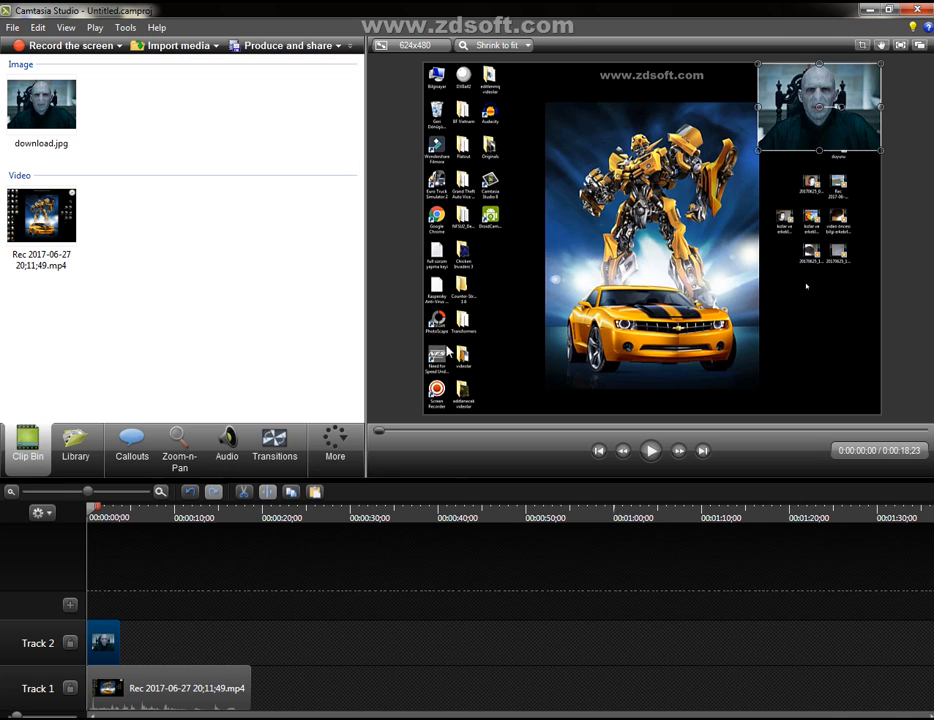
pyautogui.click(497, 258)
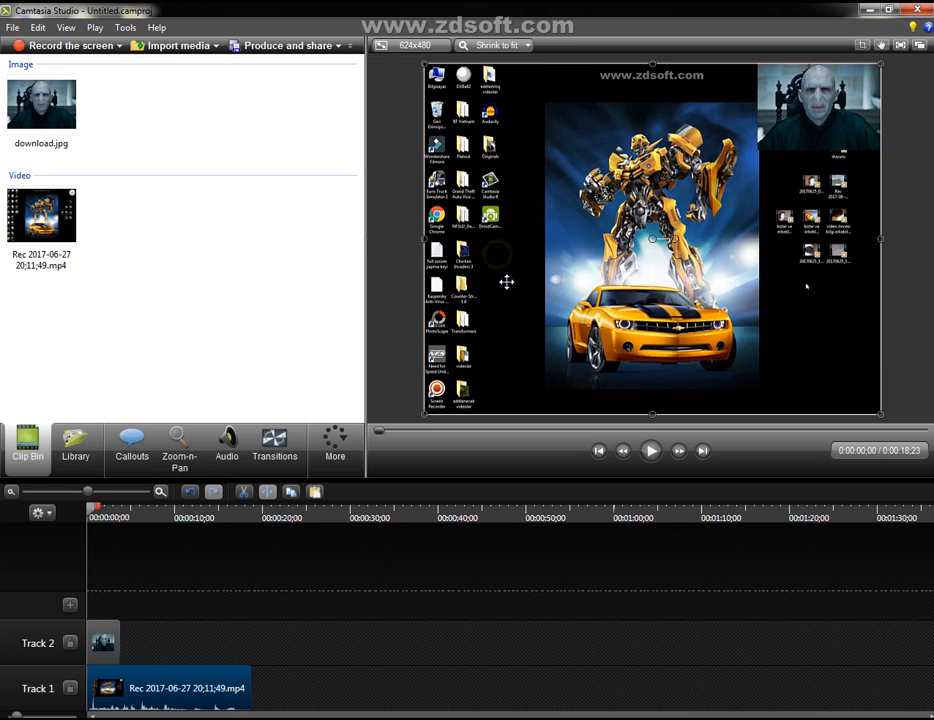
pyautogui.click(389, 265)
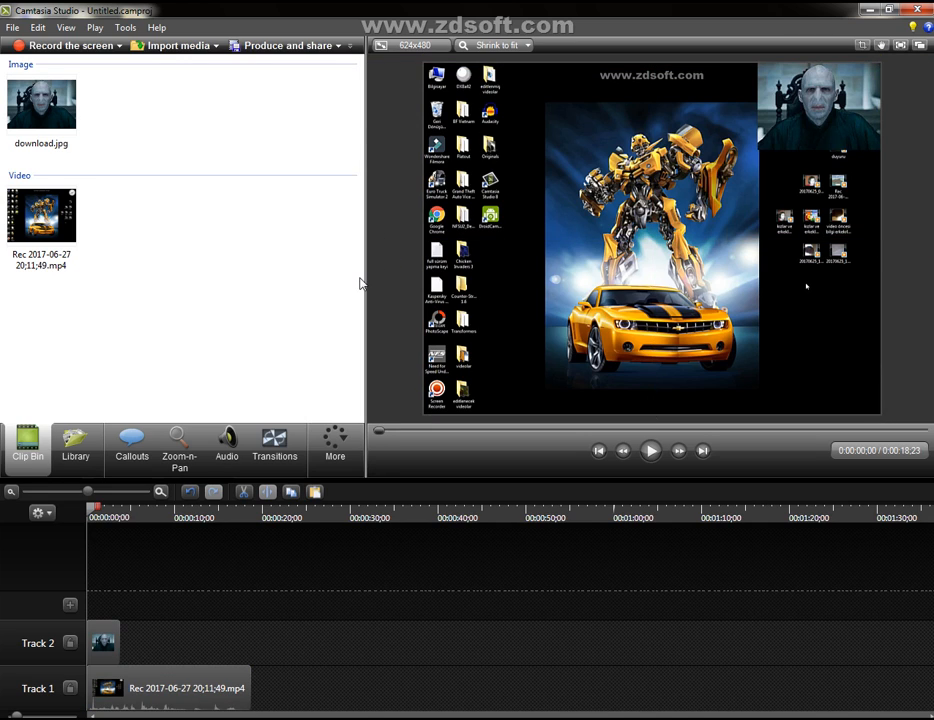
# Switch to Chrome, look over the voldemort image results, and return to Camtasia Studio.
pyautogui.click(150, 717)
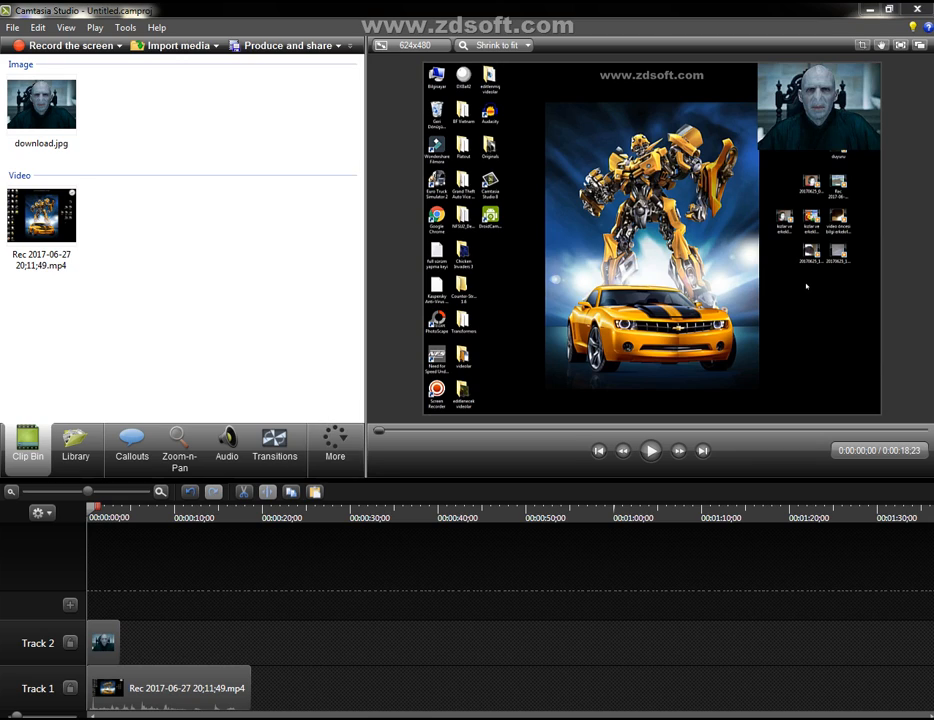
pyautogui.scroll(-3, 115, 638)
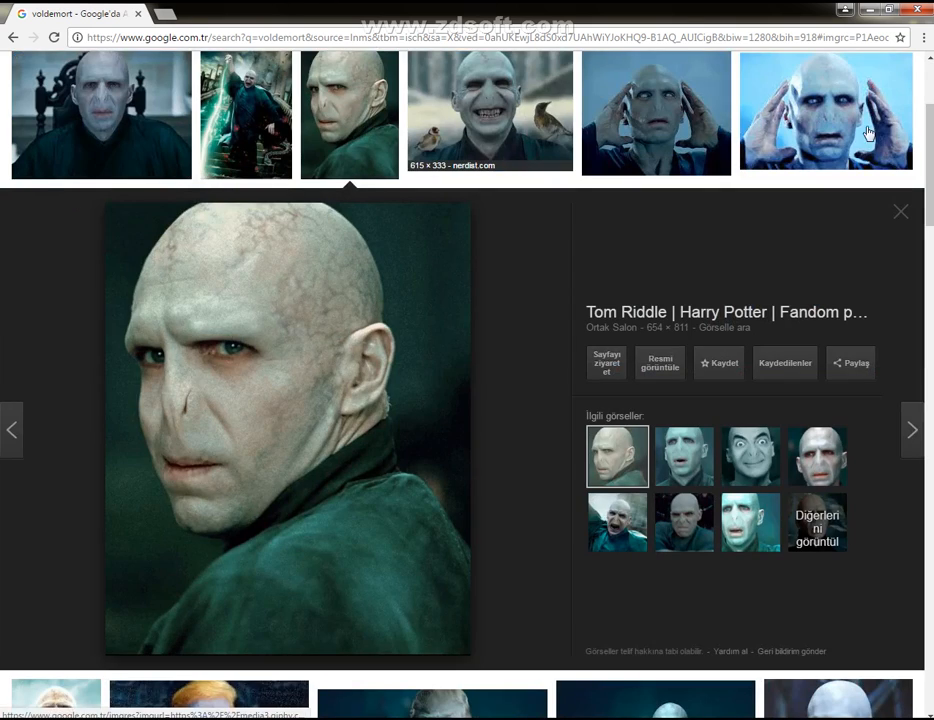
pyautogui.scroll(3, 467, 380)
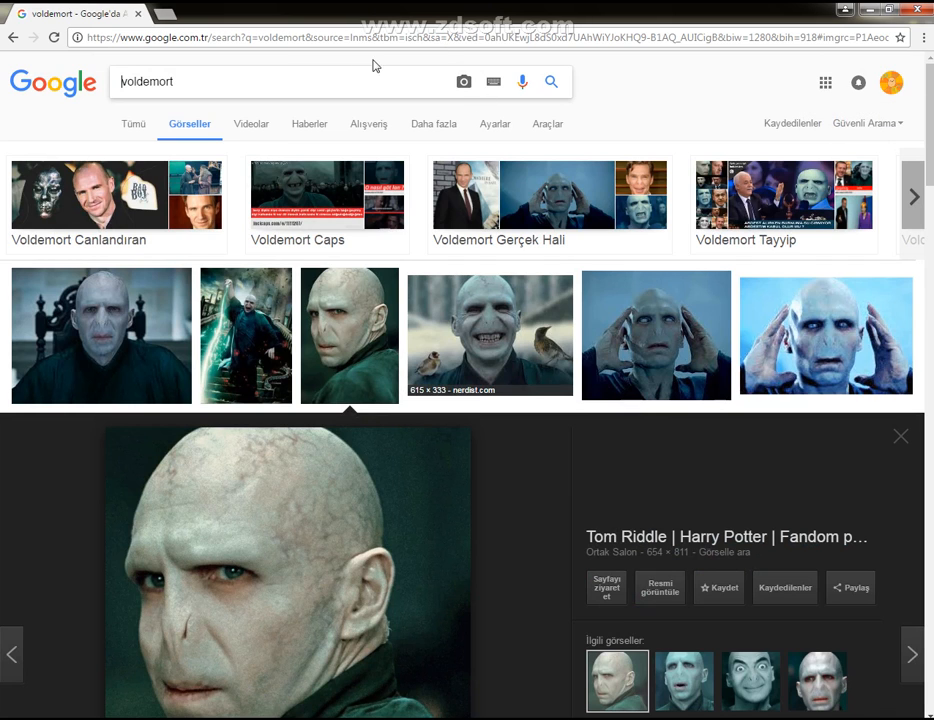
pyautogui.scroll(-2, 434, 327)
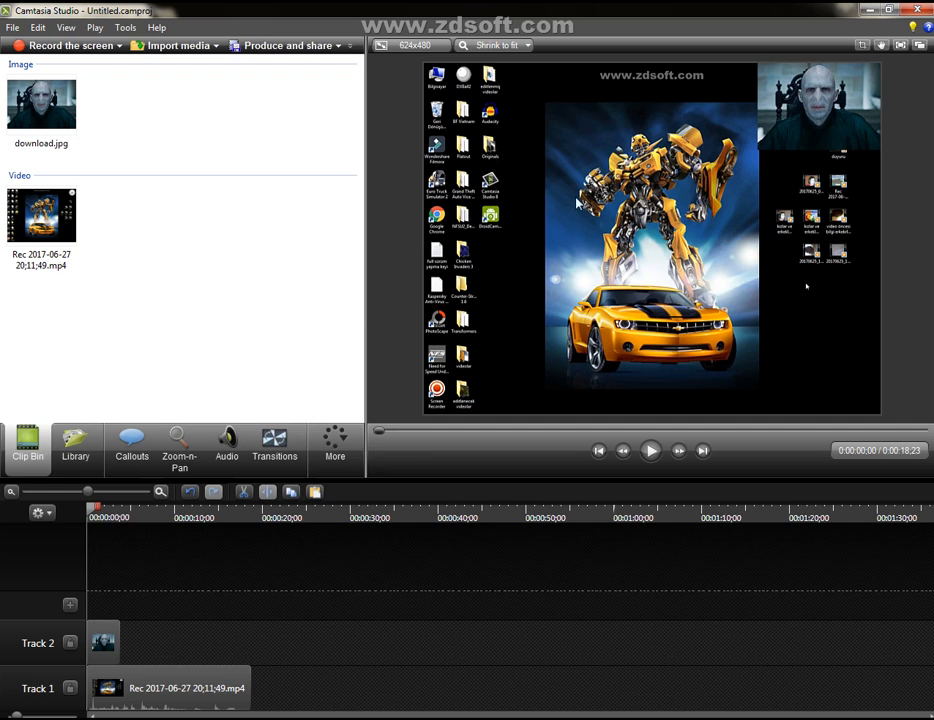
# Examine the additional editing tools by widening and narrowing the tool area and viewing the list of further features.
pyautogui.click(470, 170)
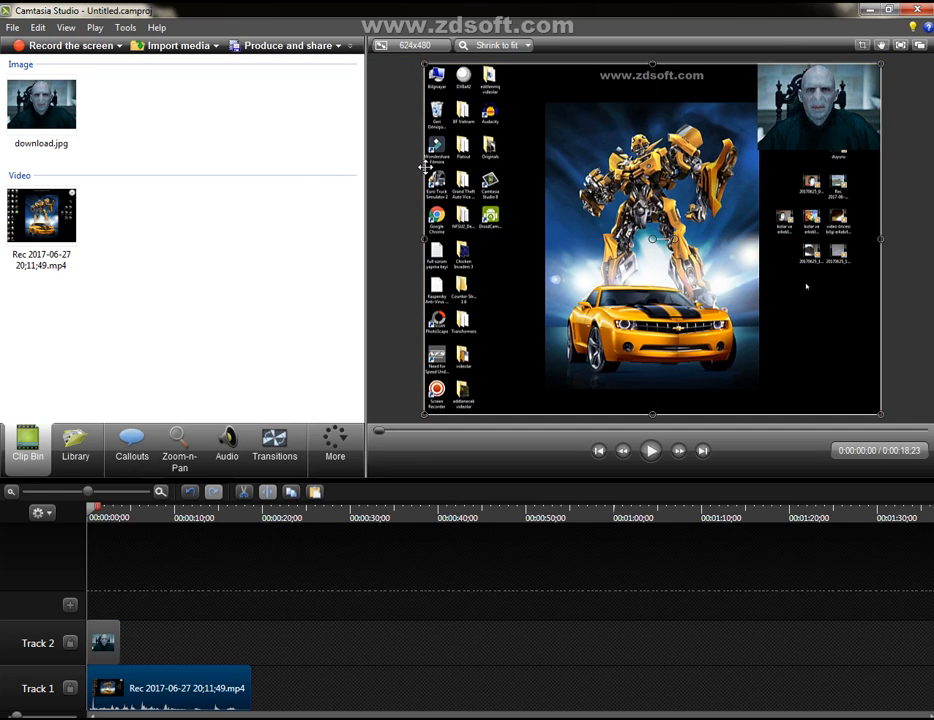
pyautogui.moveTo(366, 194); pyautogui.dragTo(598, 192)
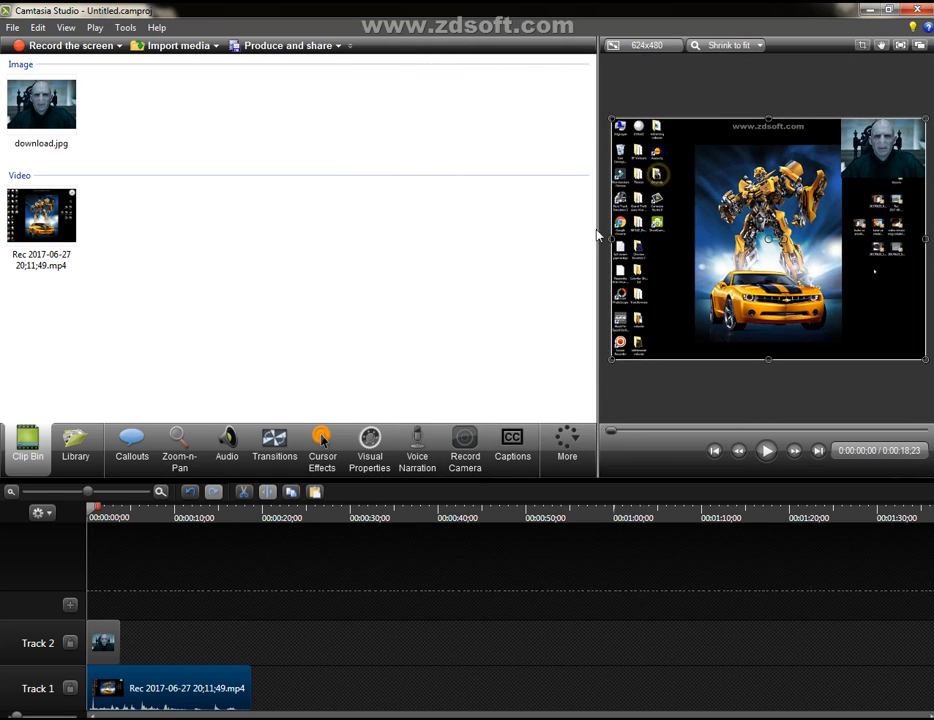
pyautogui.click(567, 429)
pyautogui.click(580, 397)
pyautogui.moveTo(594, 348); pyautogui.dragTo(380, 385)
pyautogui.click(348, 438)
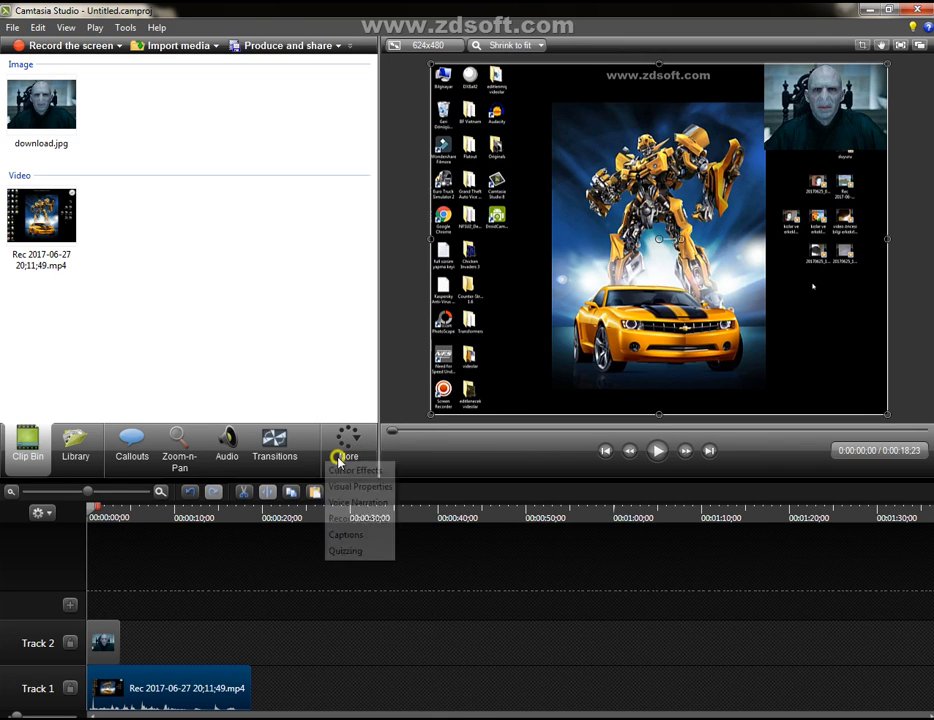
pyautogui.click(379, 673)
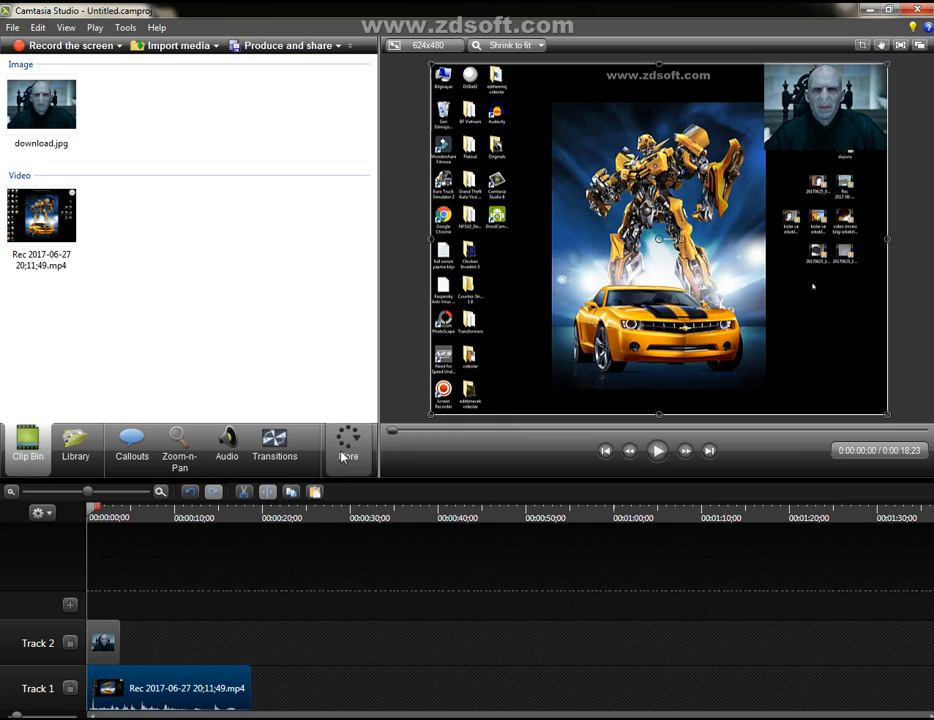
pyautogui.moveTo(374, 447); pyautogui.dragTo(636, 419)
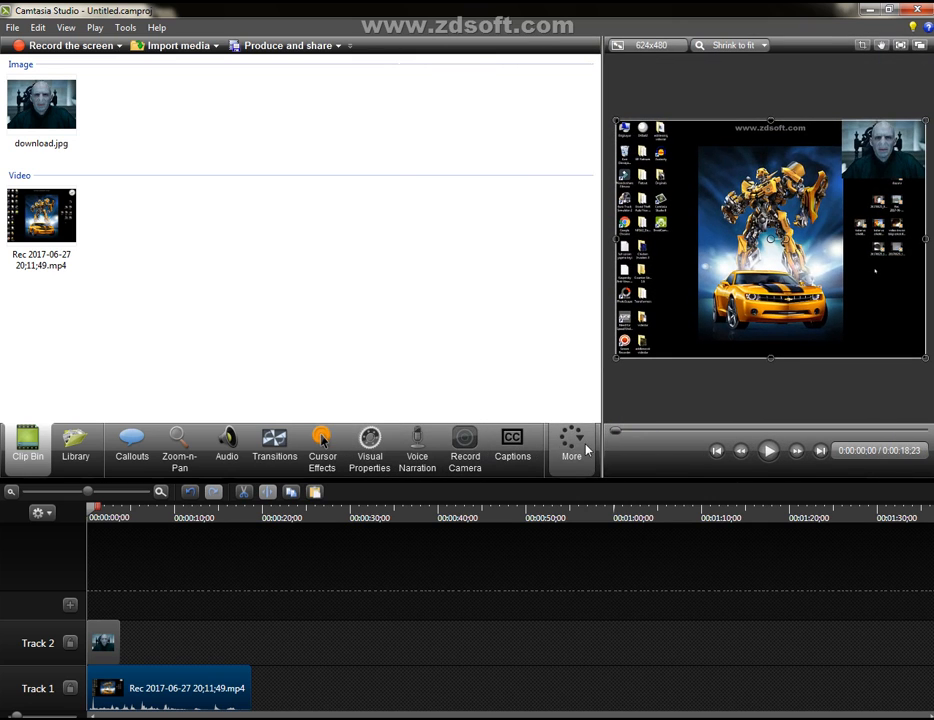
pyautogui.moveTo(601, 453); pyautogui.dragTo(405, 438)
# Open Voice Narration and start recording narration from the microphone over the timeline.
pyautogui.click(388, 440)
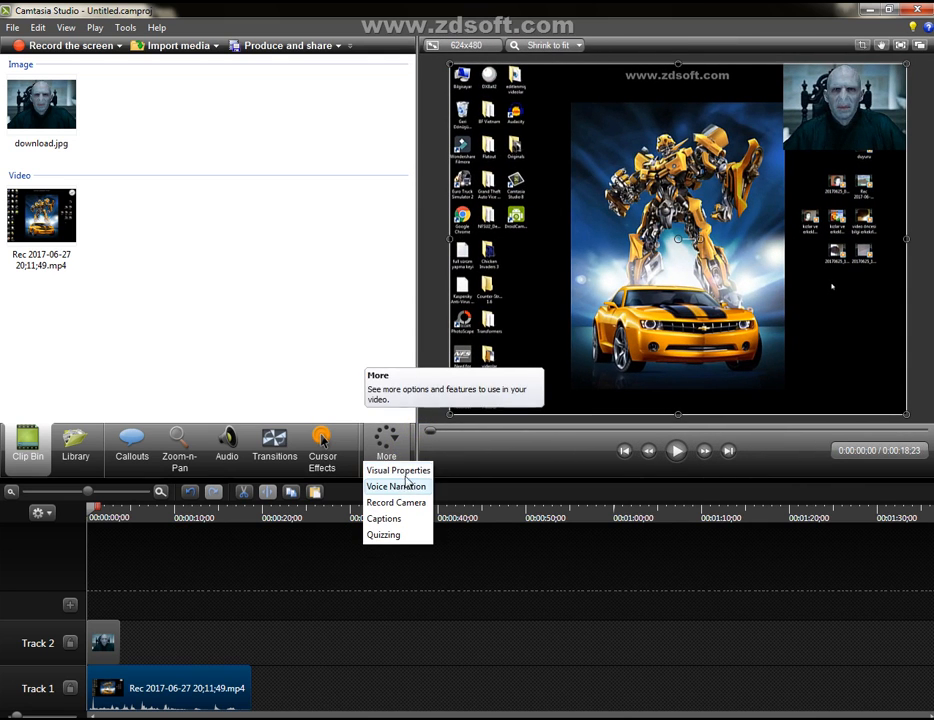
pyautogui.click(405, 487)
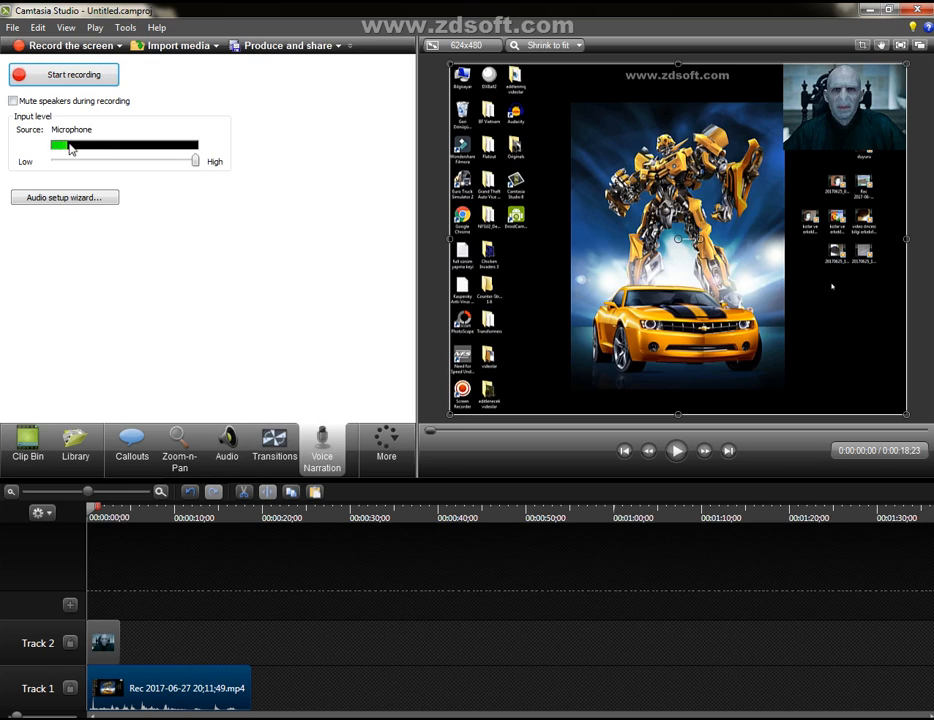
pyautogui.click(86, 80)
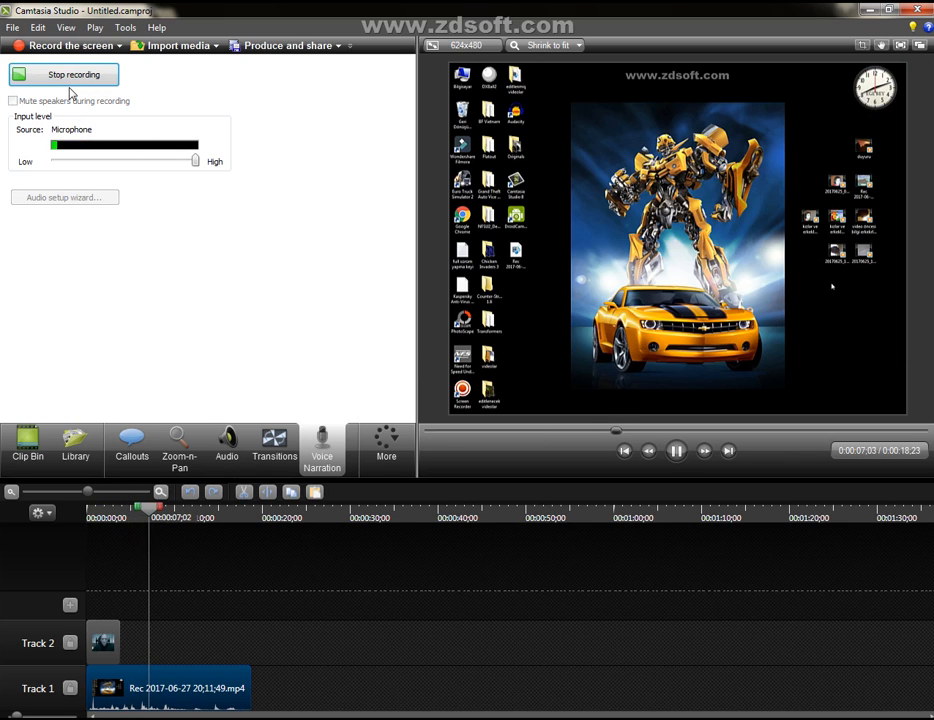
# Stop the narration recording and save it as a wave sound file named "patates kaydı".
pyautogui.click(112, 74)
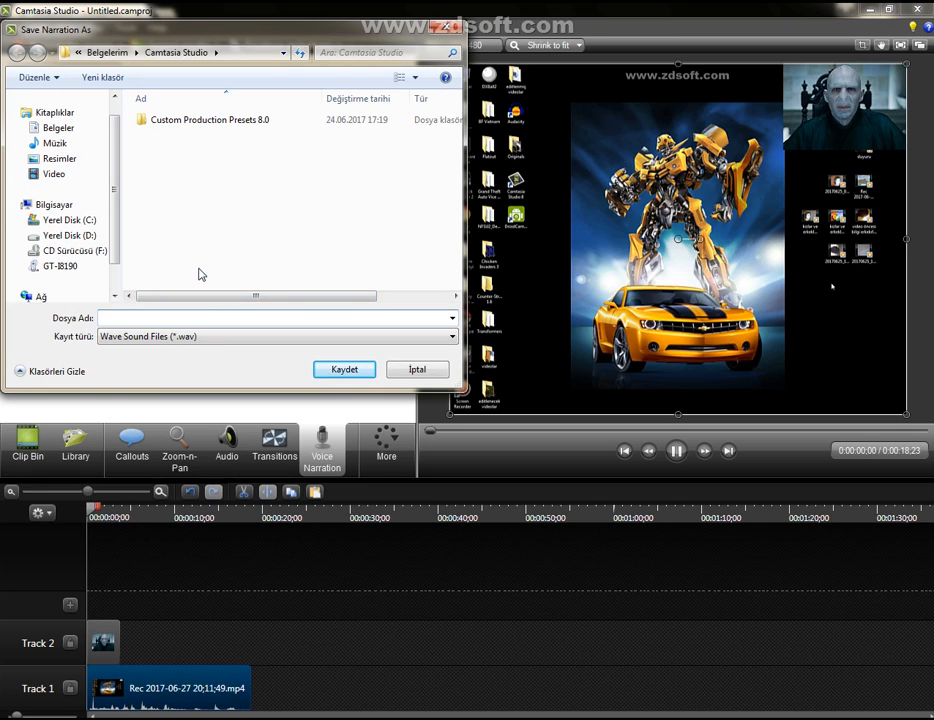
pyautogui.write('patates kaydı')
pyautogui.click(335, 368)
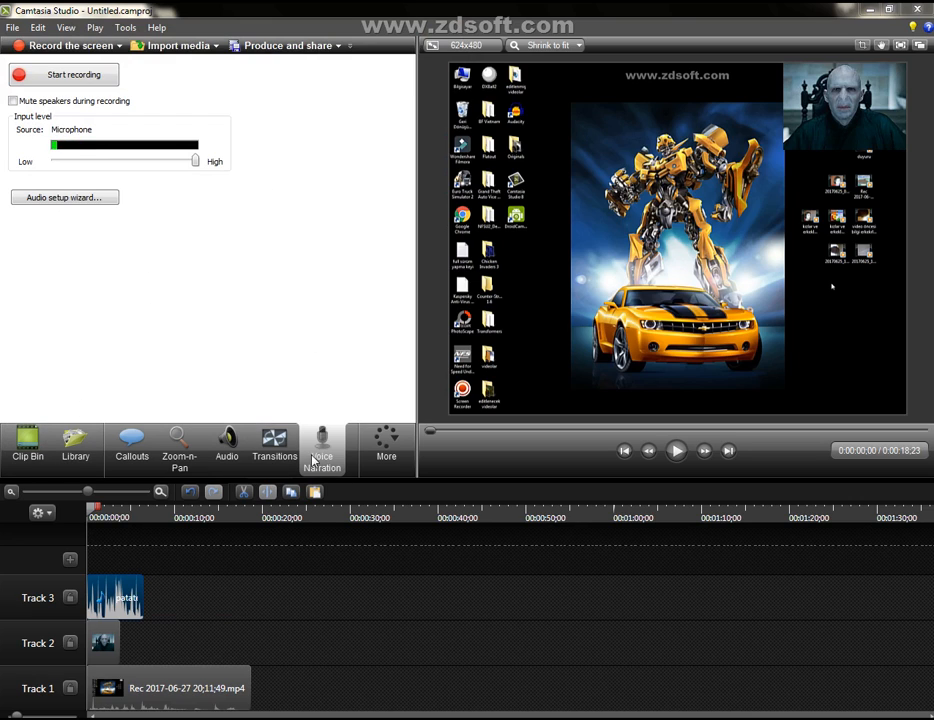
# View the narration file in the Clip Bin, play the timeline with the narration track, and return the playhead to the start.
pyautogui.click(32, 468)
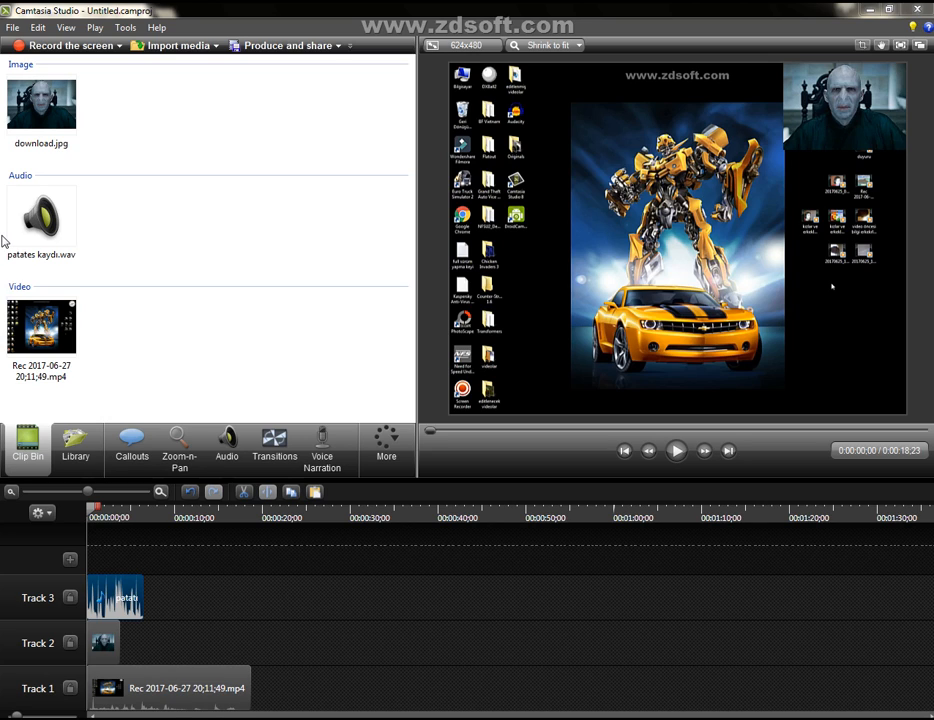
pyautogui.click(94, 178)
pyautogui.click(104, 216)
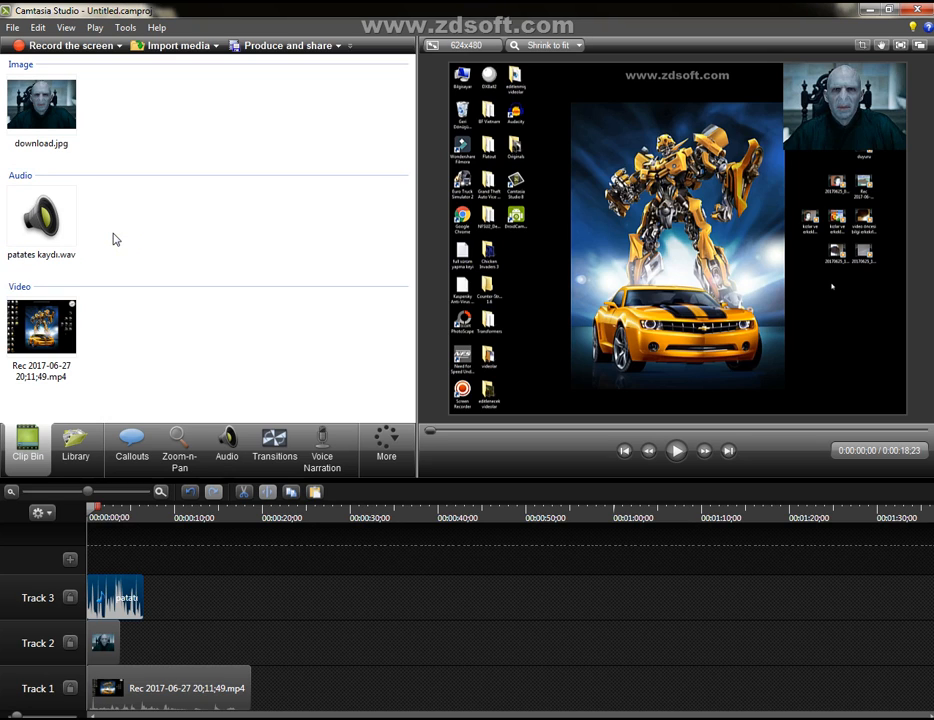
pyautogui.moveTo(100, 590); pyautogui.dragTo(125, 575)
pyautogui.moveTo(139, 598); pyautogui.dragTo(228, 560)
pyautogui.click(676, 451)
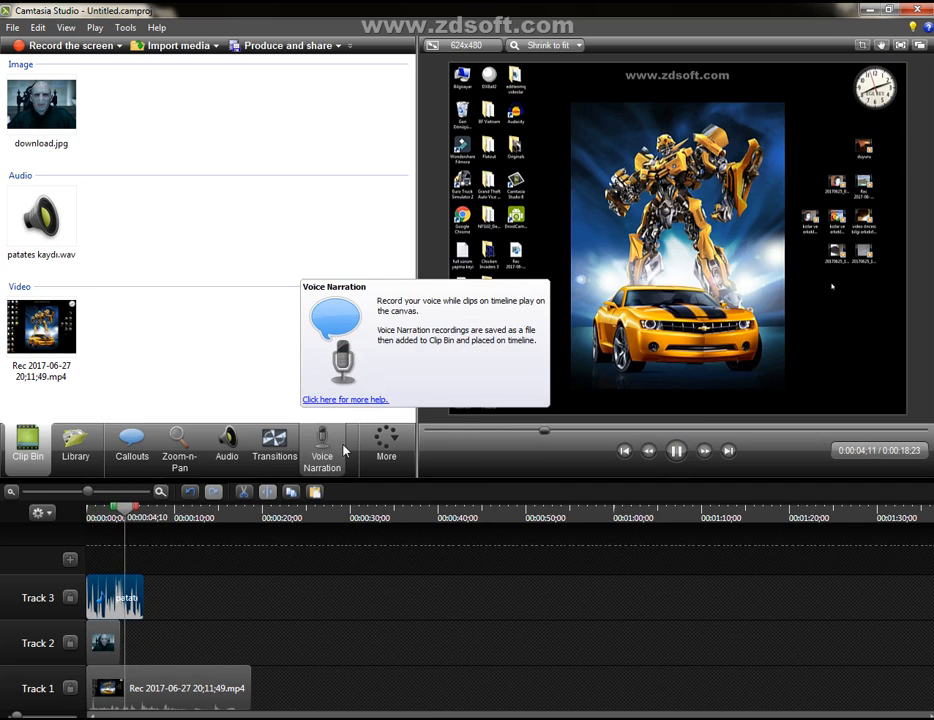
pyautogui.click(677, 451)
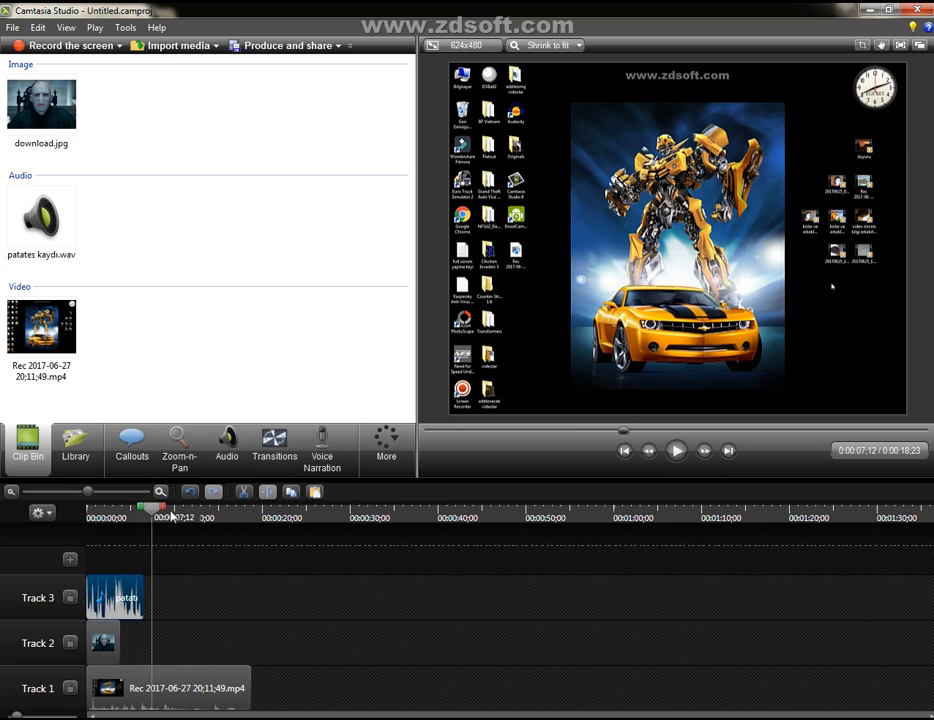
pyautogui.moveTo(152, 504); pyautogui.dragTo(73, 552)
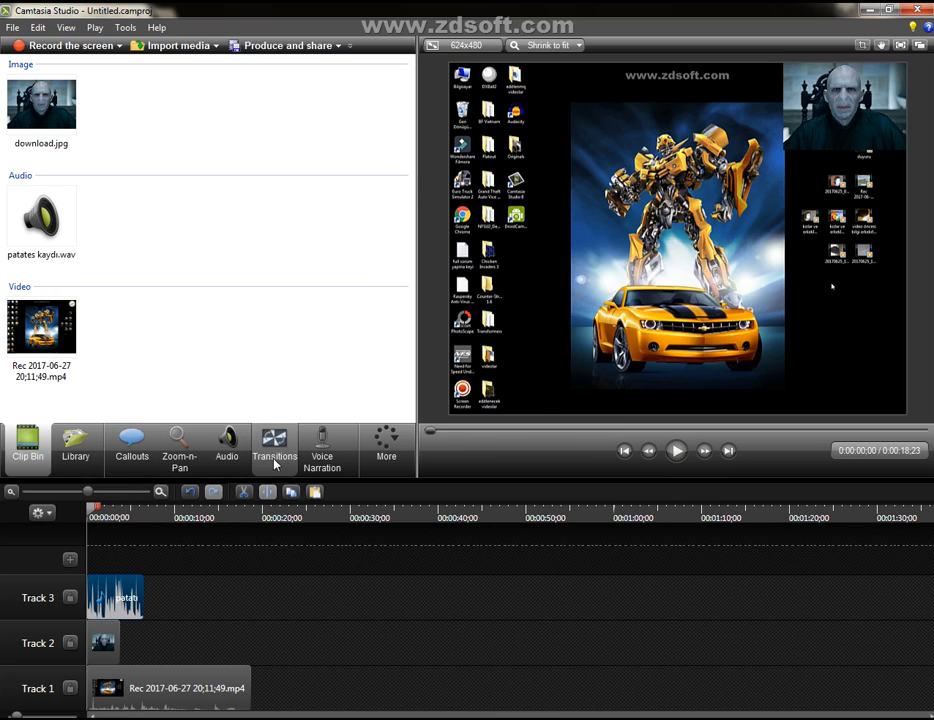
# Look over the list of further features and the Clip Bin, and open the Zoom-n-Pan settings.
pyautogui.click(378, 462)
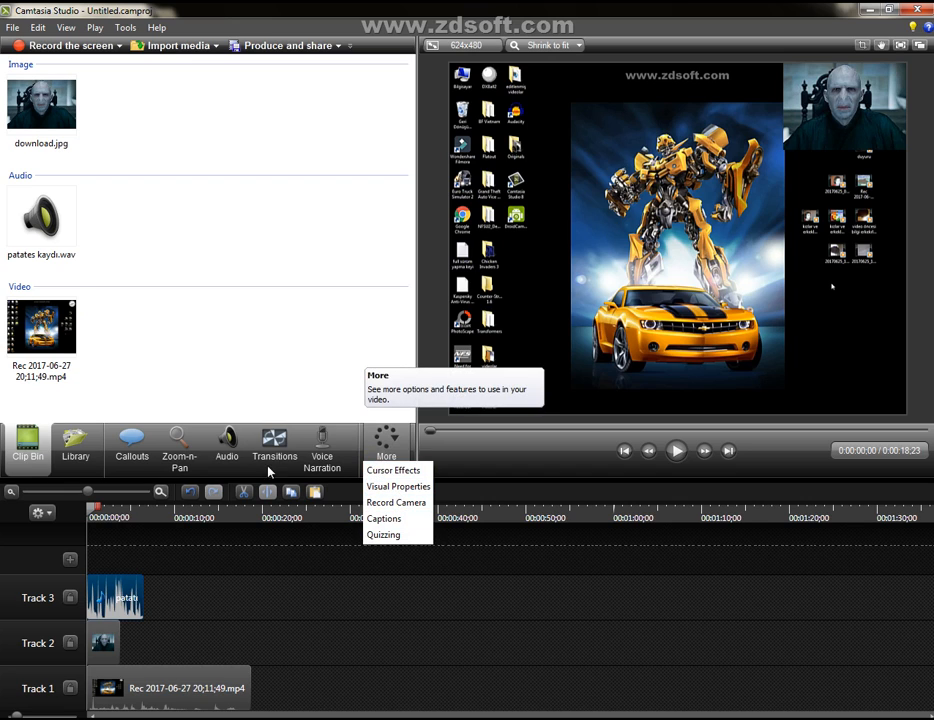
pyautogui.click(190, 444)
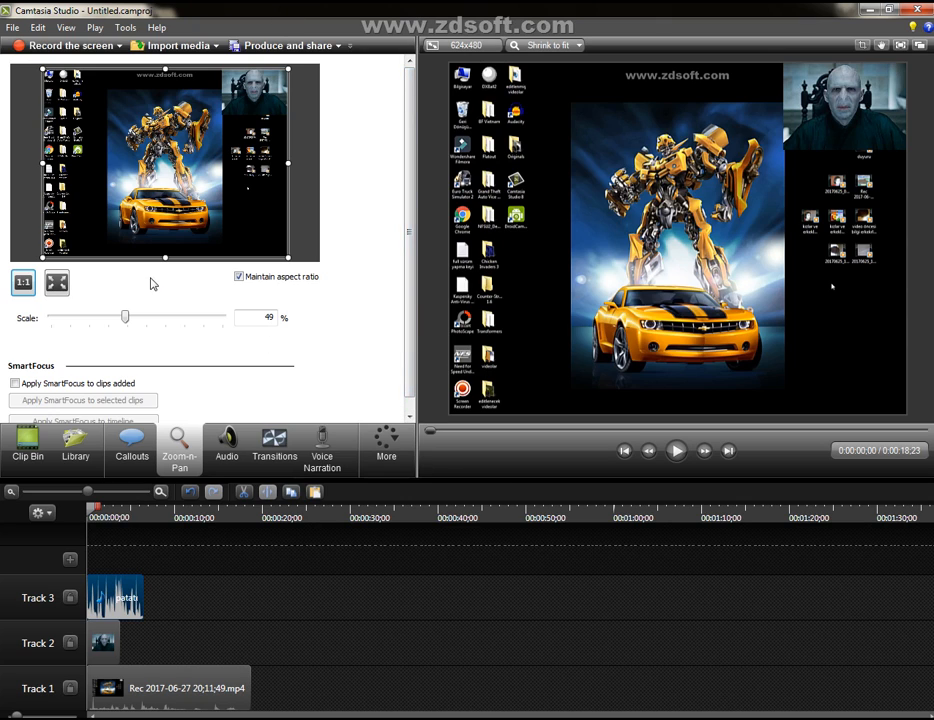
pyautogui.click(28, 445)
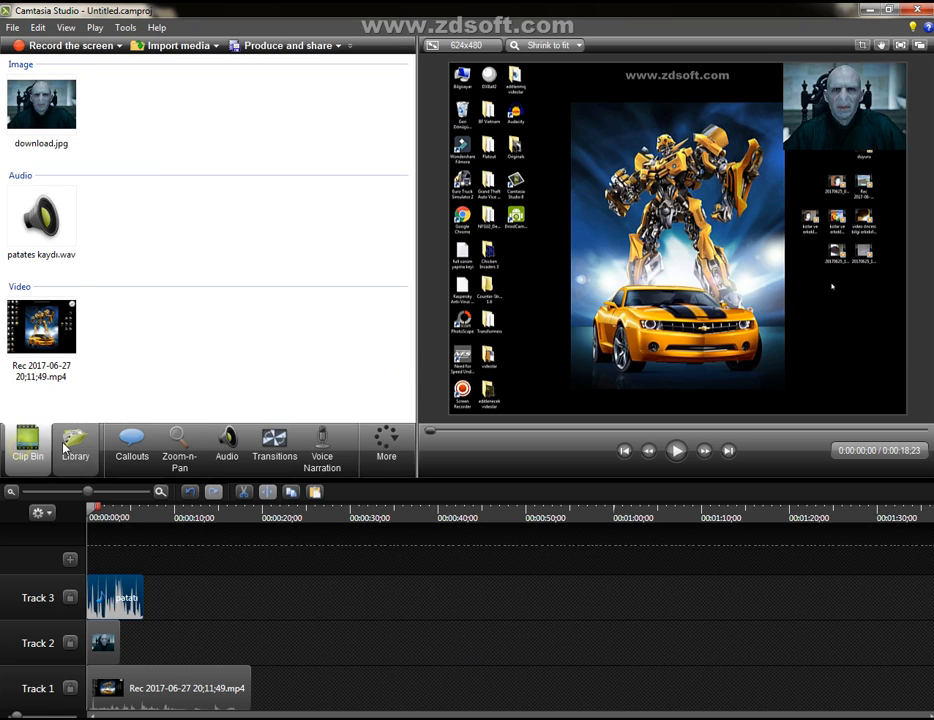
pyautogui.click(181, 447)
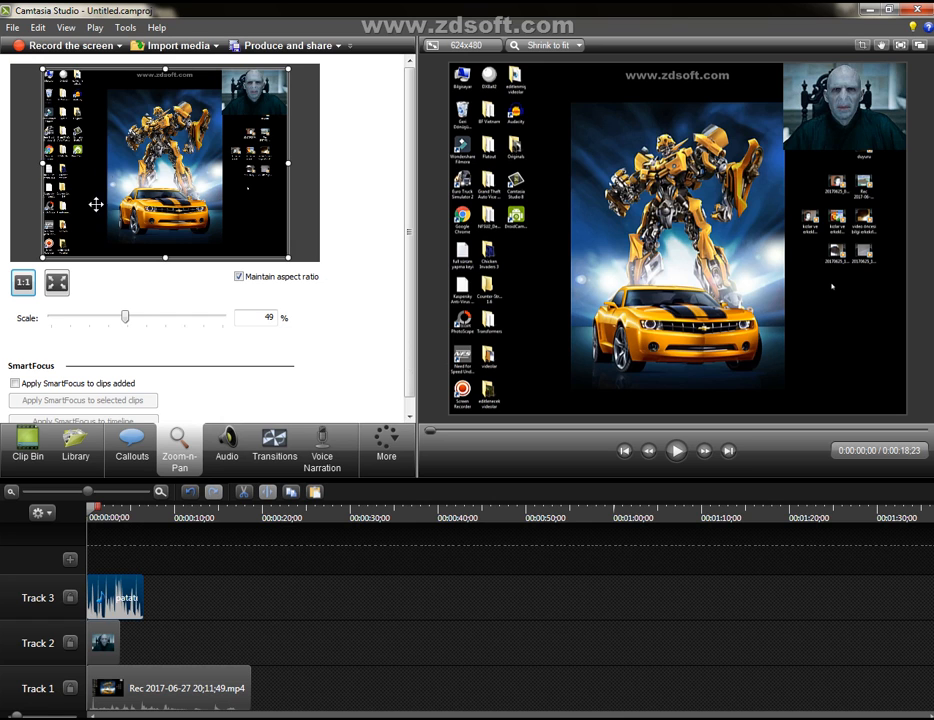
# Try enlarging and reducing the Zoom-n-Pan scale at the start of the timeline, and set it to 48%.
pyautogui.moveTo(127, 318); pyautogui.dragTo(142, 316)
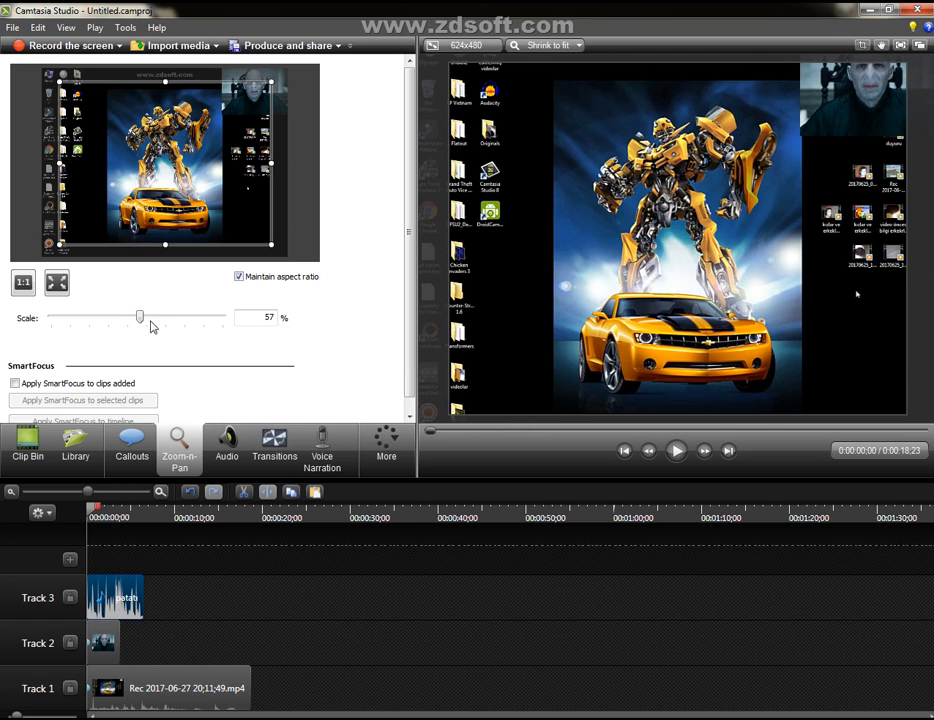
pyautogui.click(145, 317)
pyautogui.moveTo(145, 317); pyautogui.dragTo(25, 313)
pyautogui.moveTo(89, 318); pyautogui.dragTo(126, 321)
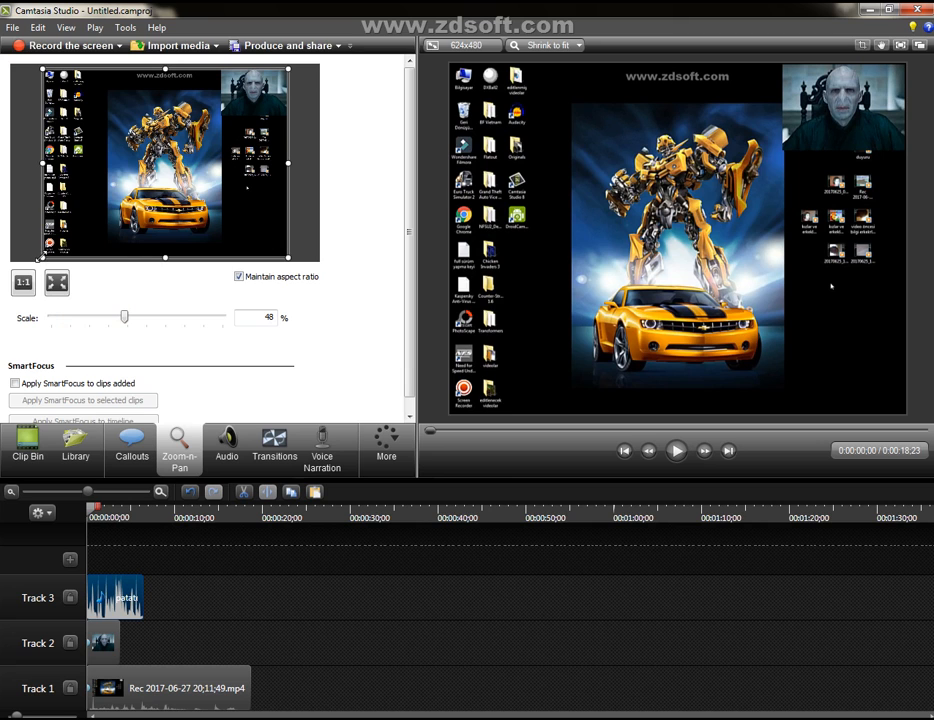
# Fit the zoom area around the Voldemort image at the timeline start, at 197% scale, and preview the zoomed video.
pyautogui.moveTo(40, 258); pyautogui.dragTo(254, 111)
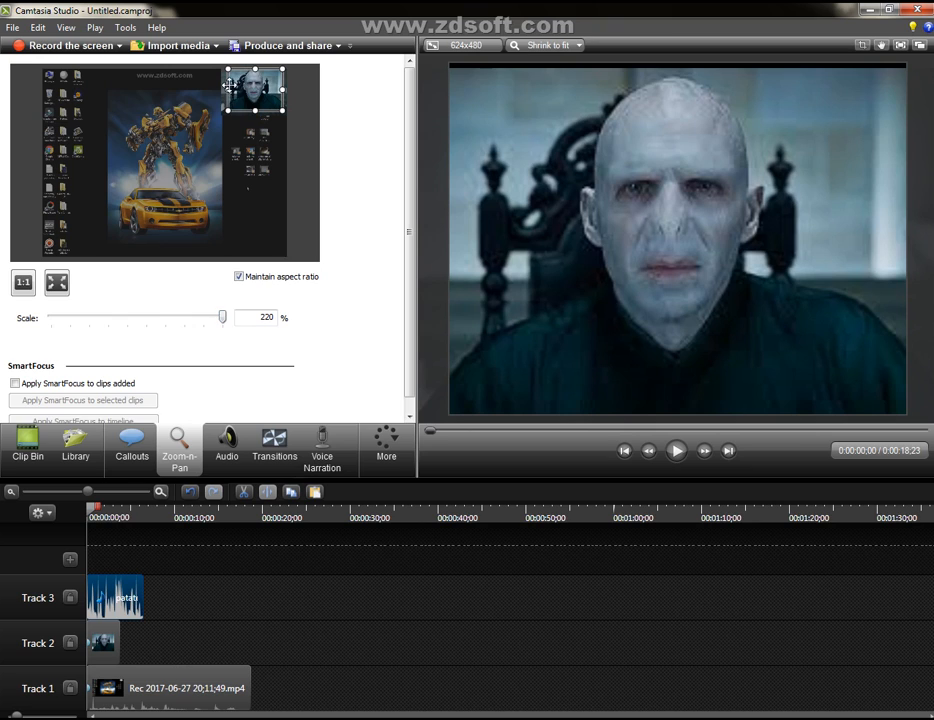
pyautogui.moveTo(226, 86); pyautogui.dragTo(222, 86)
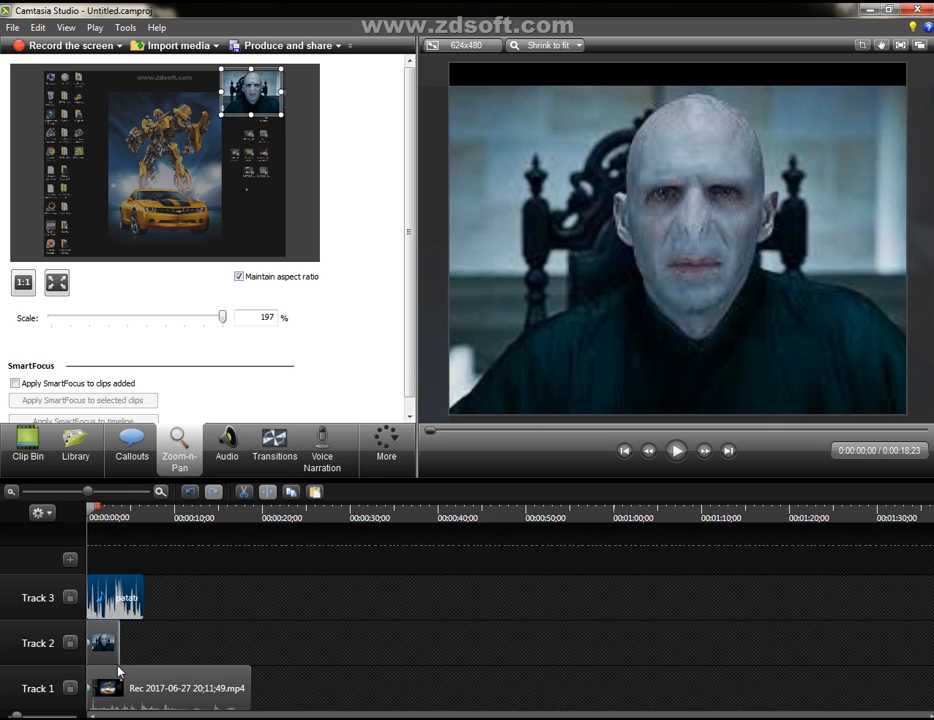
pyautogui.click(675, 452)
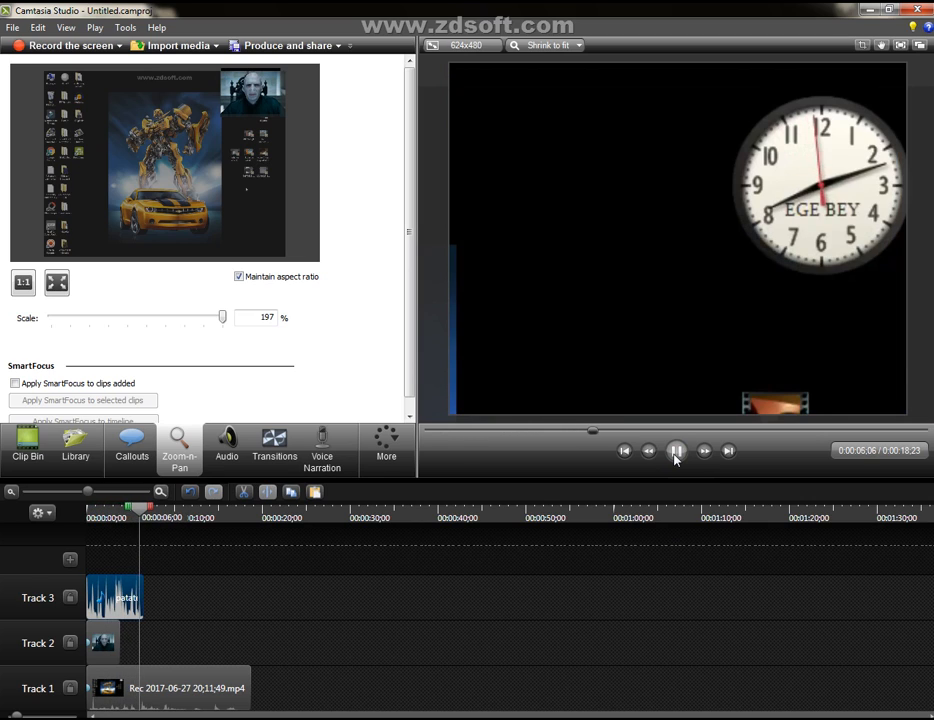
pyautogui.click(675, 451)
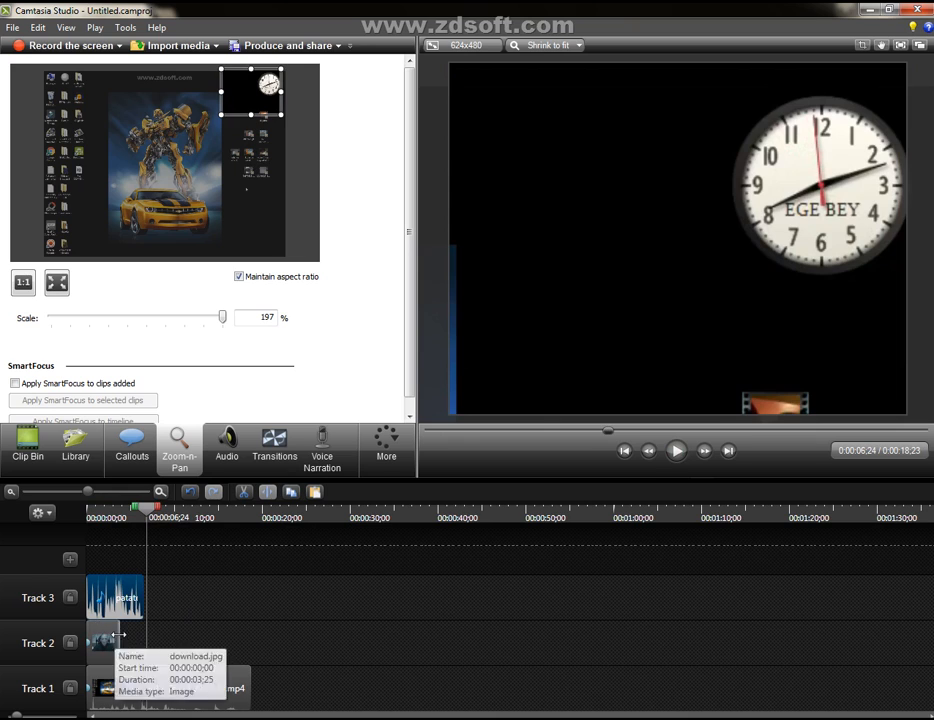
# Extend the download.jpg clip on Track 2 to the end of the Track 1 recording and play on to about 9 seconds.
pyautogui.moveTo(118, 640); pyautogui.dragTo(249, 638)
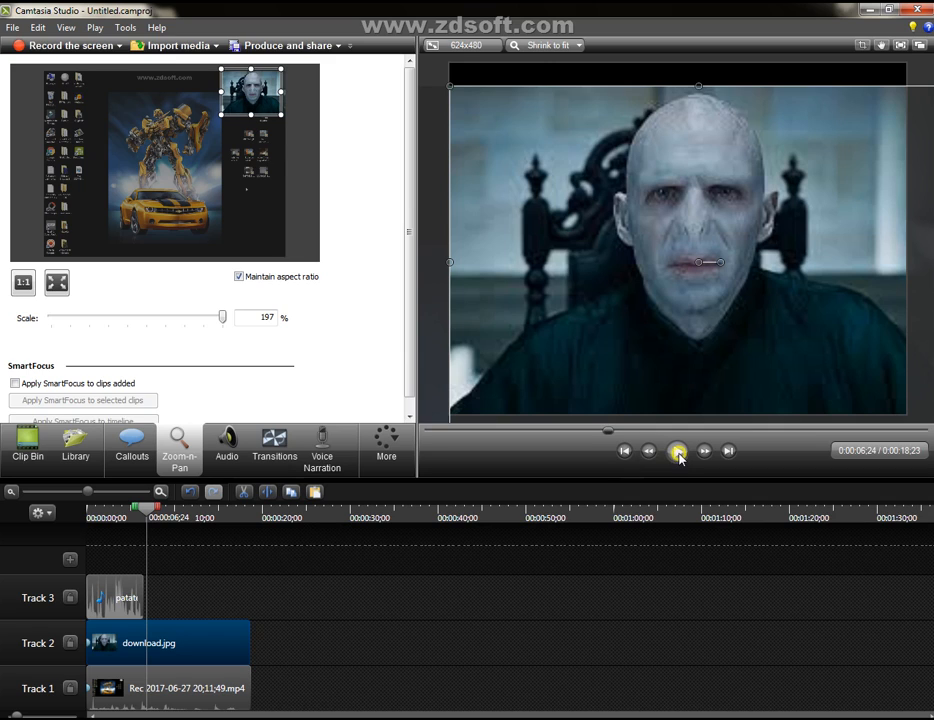
pyautogui.click(676, 451)
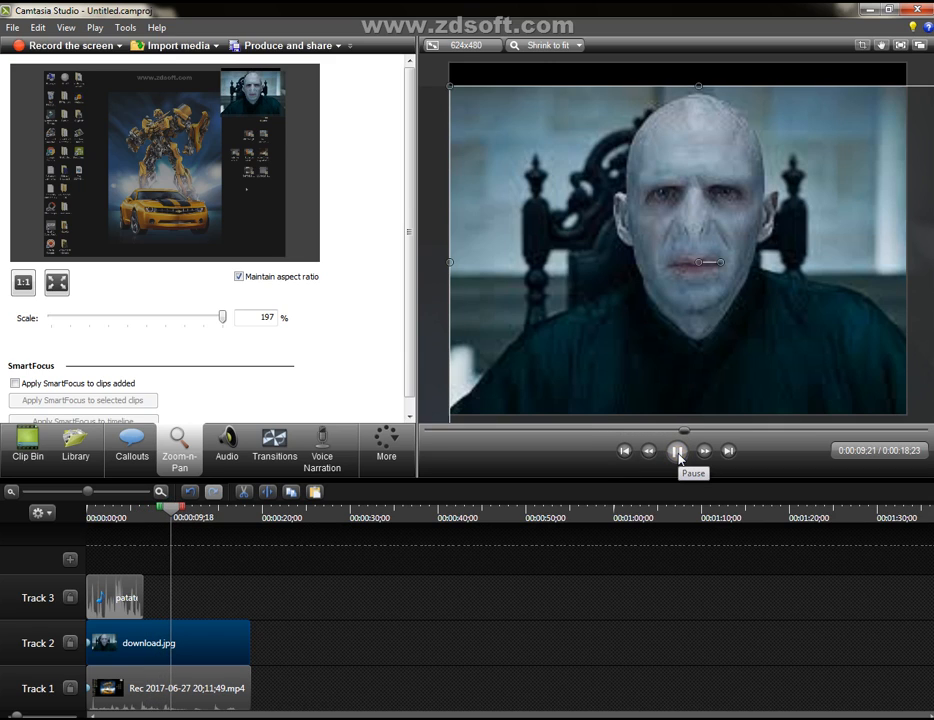
pyautogui.click(678, 456)
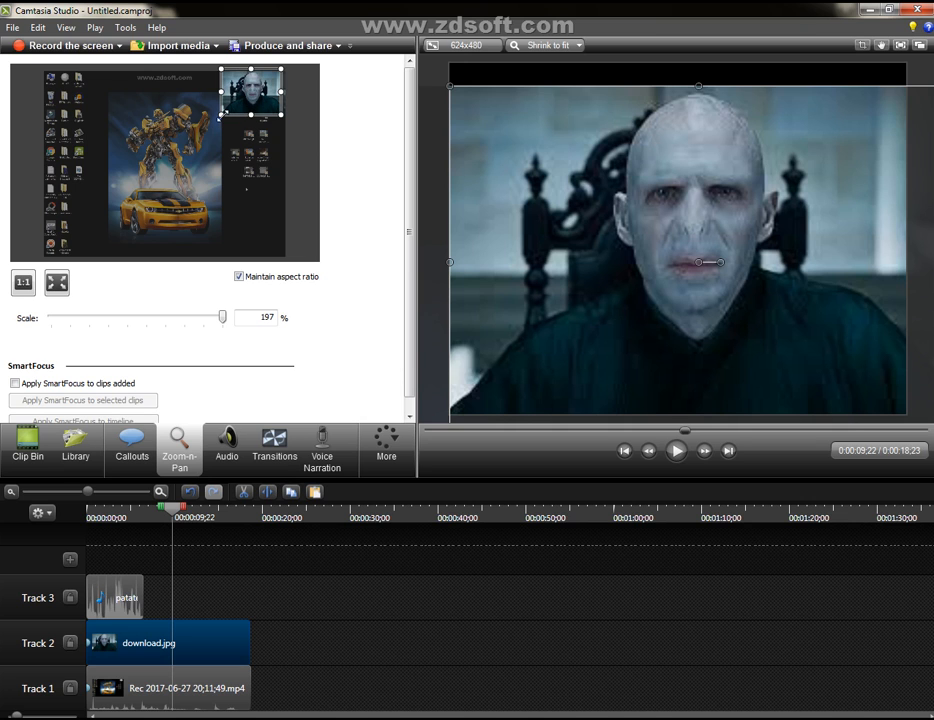
# Zoom back out to 49% at the playhead to show nearly the whole desktop recording, and preview both zooms from the start.
pyautogui.moveTo(219, 114); pyautogui.dragTo(113, 253)
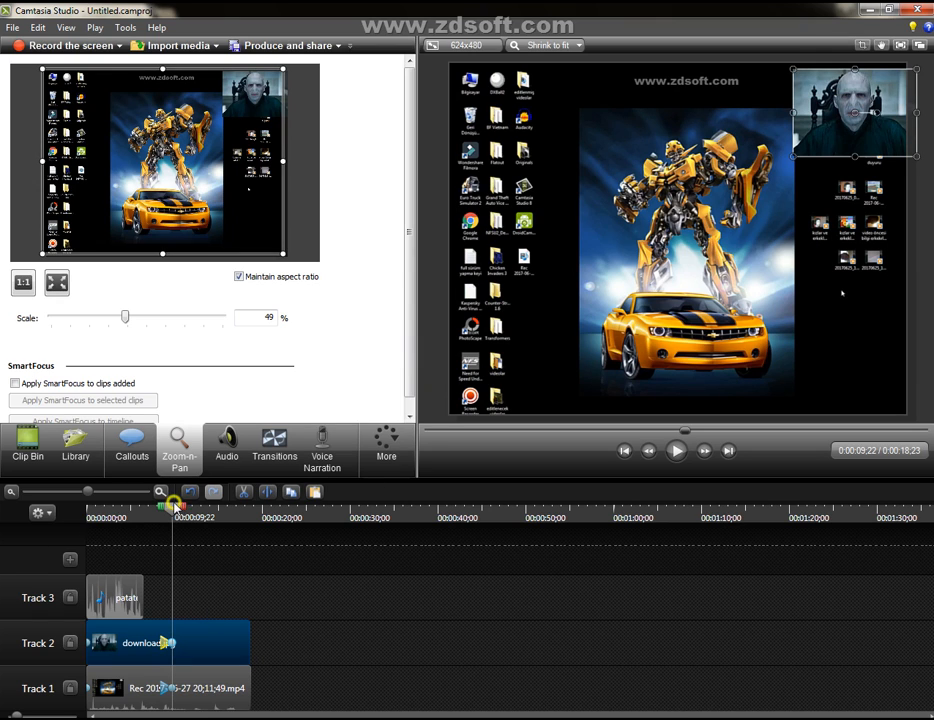
pyautogui.moveTo(170, 506); pyautogui.dragTo(73, 505)
pyautogui.click(676, 451)
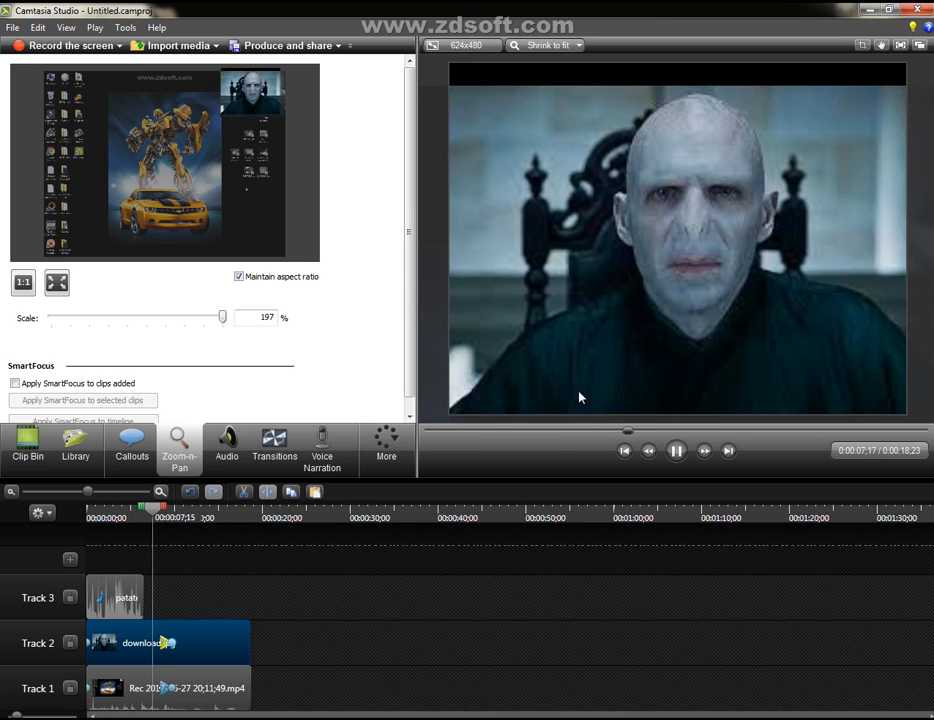
pyautogui.click(674, 453)
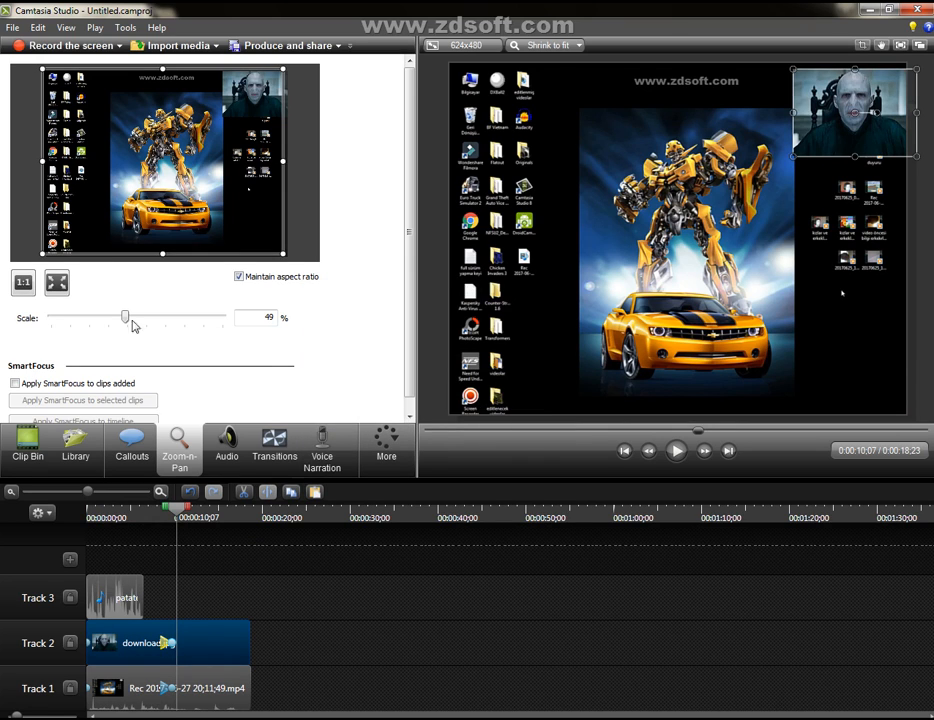
# Look through the Clip Bin, Library, Callouts, Zoom-n-Pan, Audio, Transitions and Voice Narration tools, and return to the Clip Bin.
pyautogui.click(30, 462)
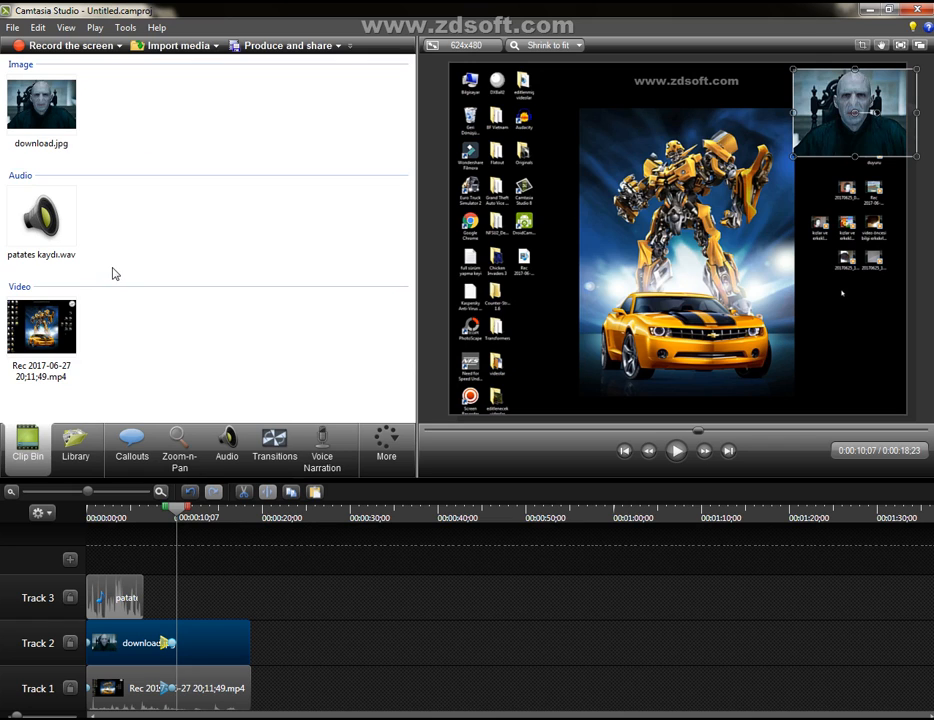
pyautogui.click(75, 447)
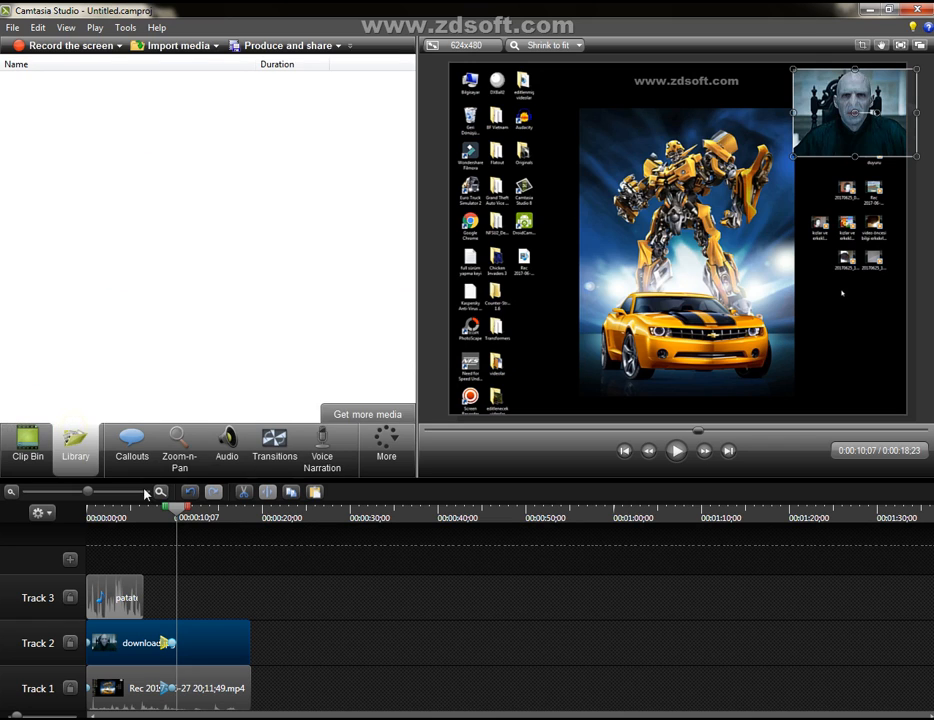
pyautogui.click(134, 464)
pyautogui.click(179, 447)
pyautogui.click(228, 445)
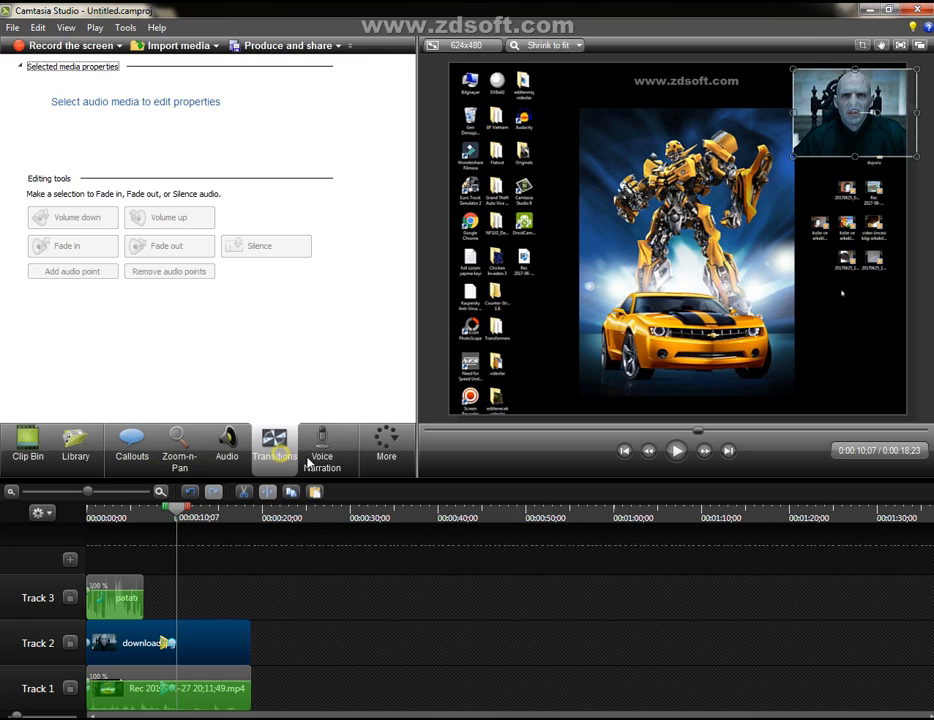
pyautogui.click(274, 447)
pyautogui.click(330, 460)
pyautogui.click(28, 445)
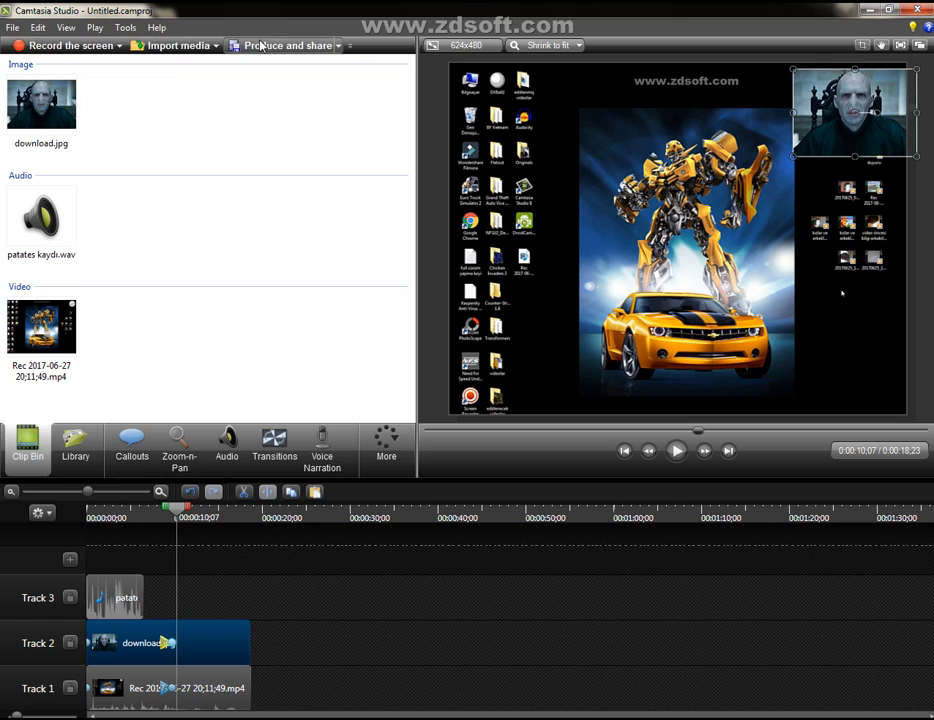
# Start exporting the project as a zip and choose the "editlenmiiş videolar" folder in the Video library as its destination.
pyautogui.click(12, 27)
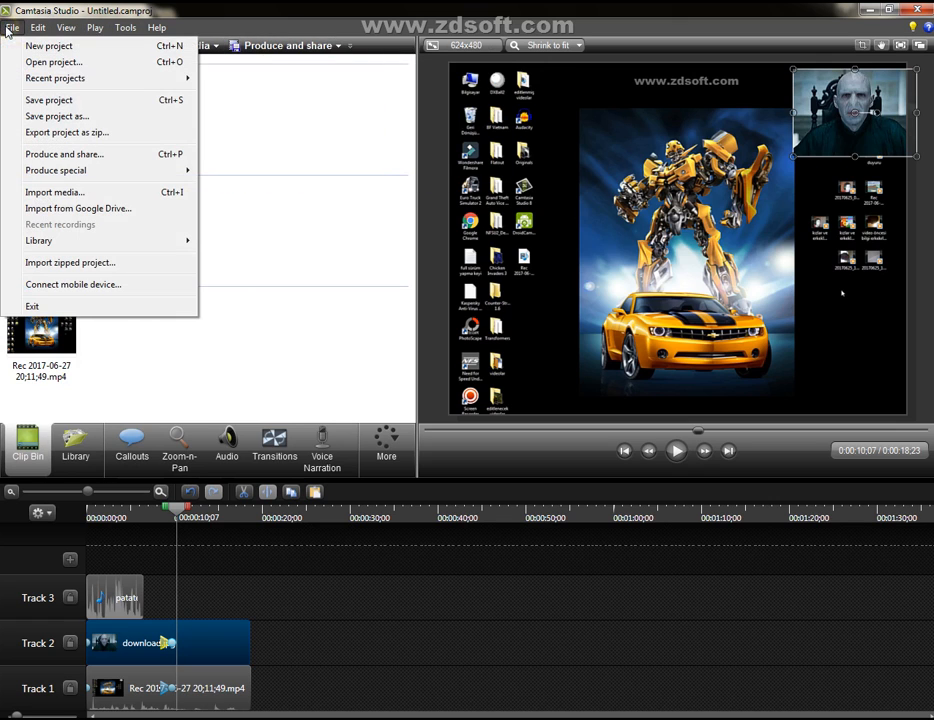
pyautogui.click(62, 132)
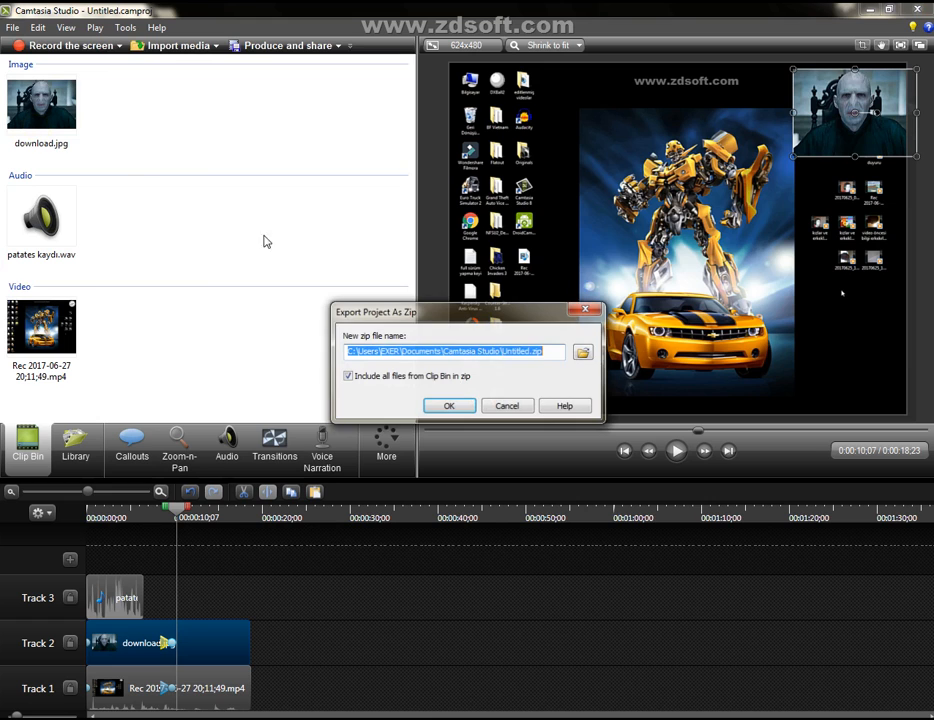
pyautogui.click(584, 352)
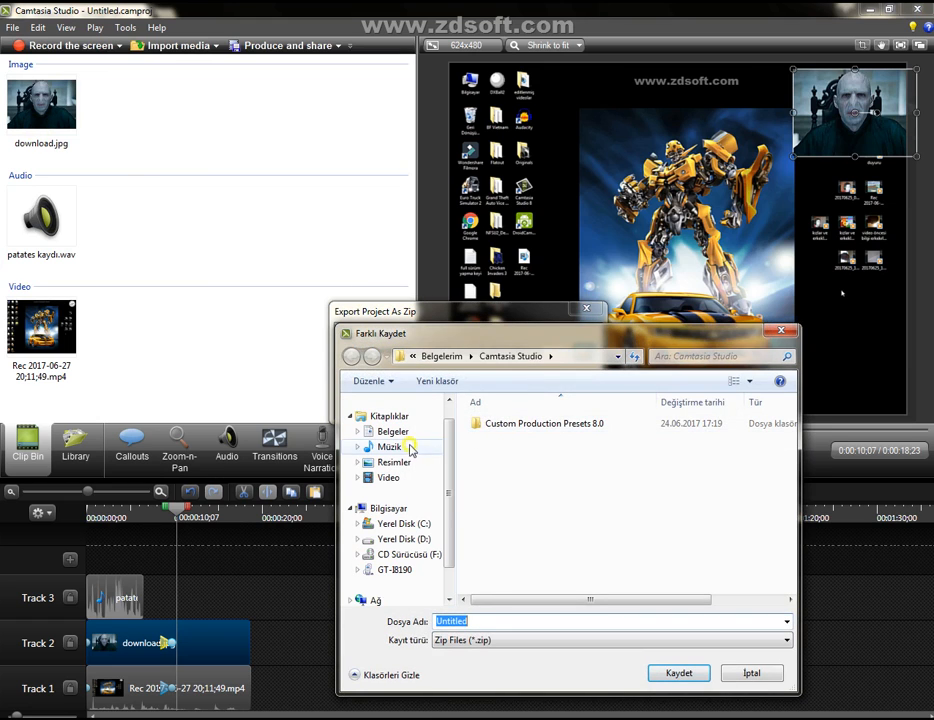
pyautogui.click(409, 450)
pyautogui.click(402, 477)
pyautogui.click(486, 479)
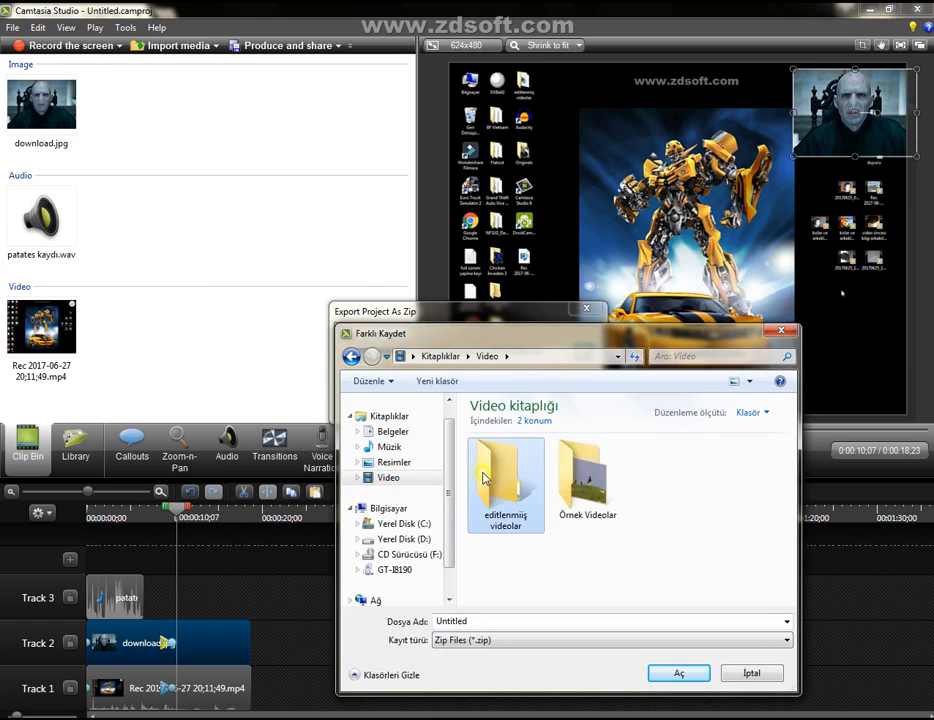
pyautogui.doubleClick(483, 478)
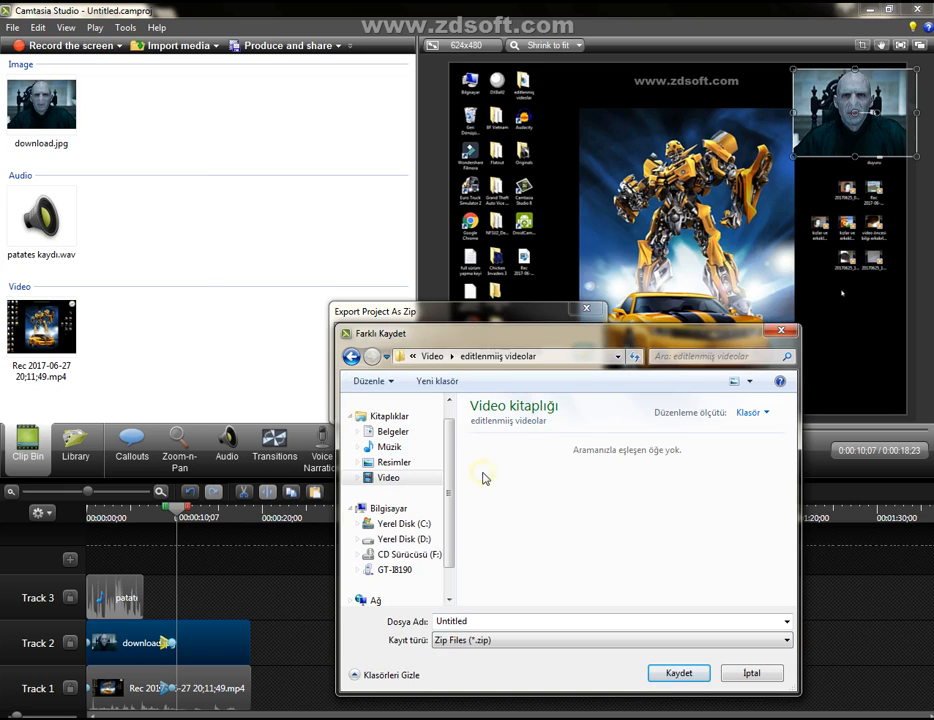
# Name the zip file "pattis" and export the project with all Clip Bin files included.
pyautogui.doubleClick(520, 621)
pyautogui.press('BackSpace')
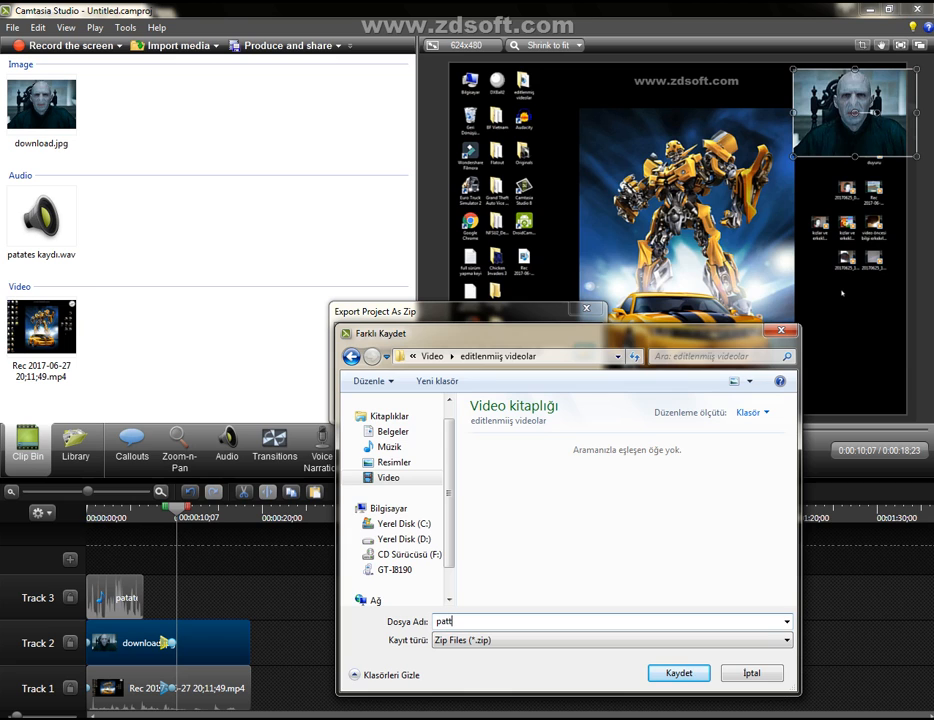
pyautogui.press('Return')
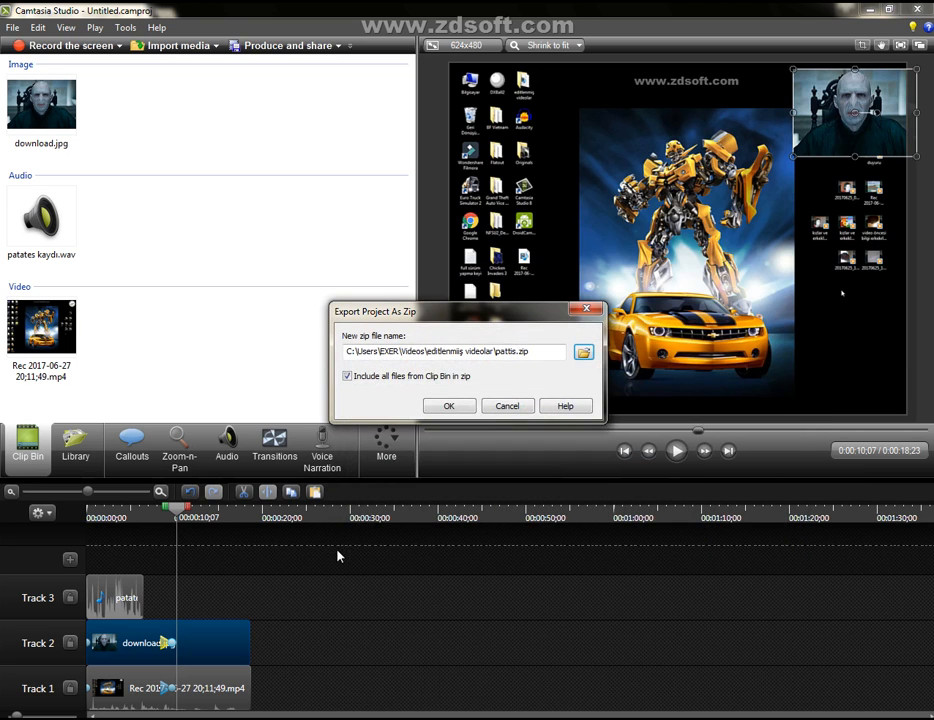
pyautogui.click(447, 408)
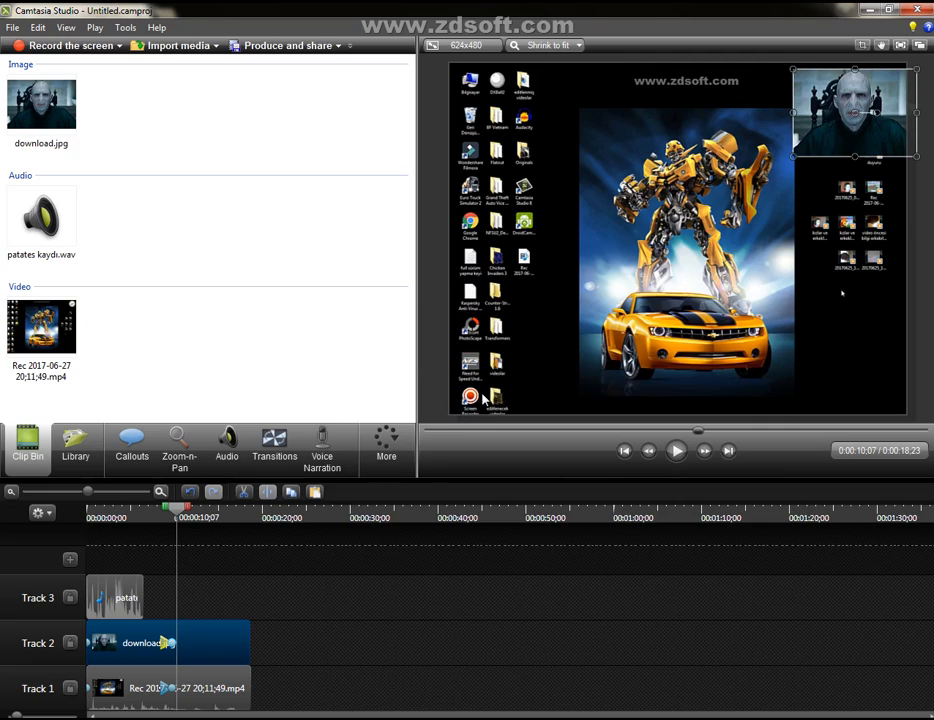
# Open the exported pattis zip from the "editlenmiiş videolar" folder in the Video library and dismiss the WinRAR licence notice.
pyautogui.click(200, 719)
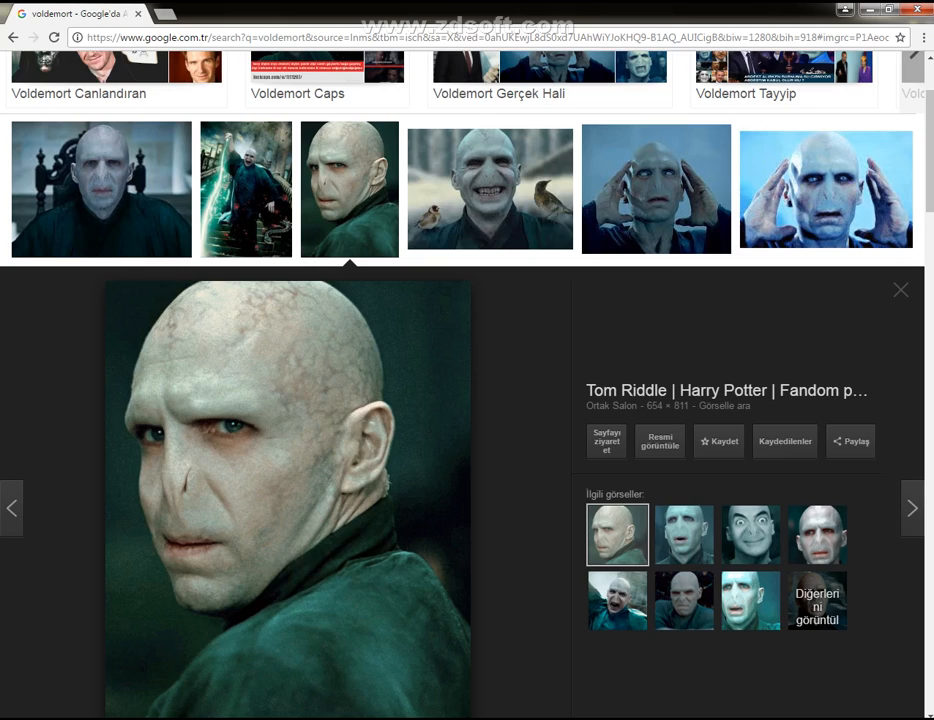
pyautogui.click(200, 719)
pyautogui.click(155, 719)
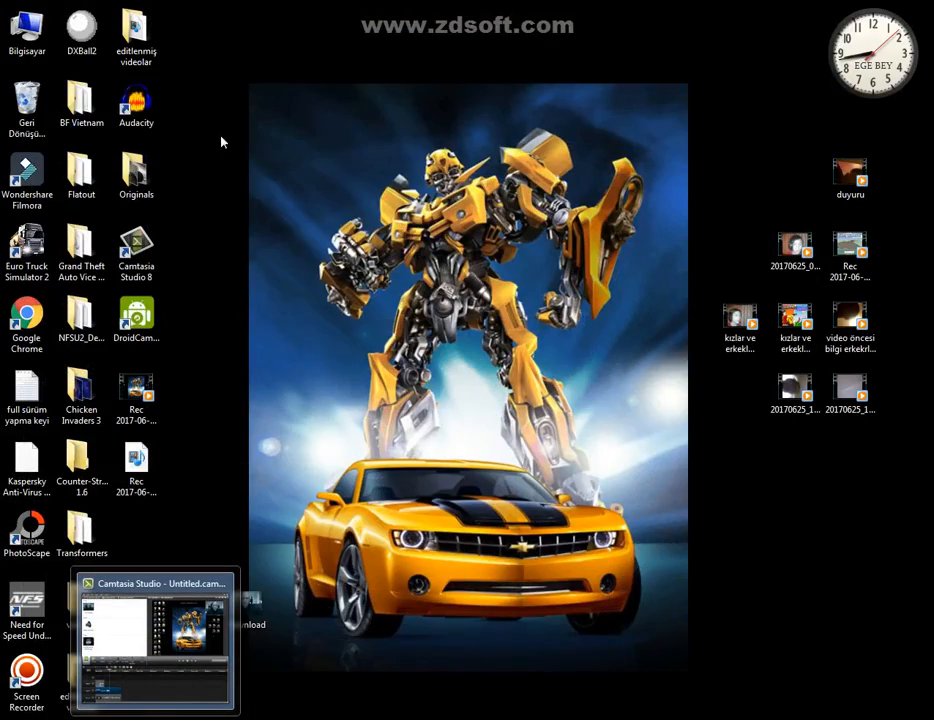
pyautogui.doubleClick(26, 28)
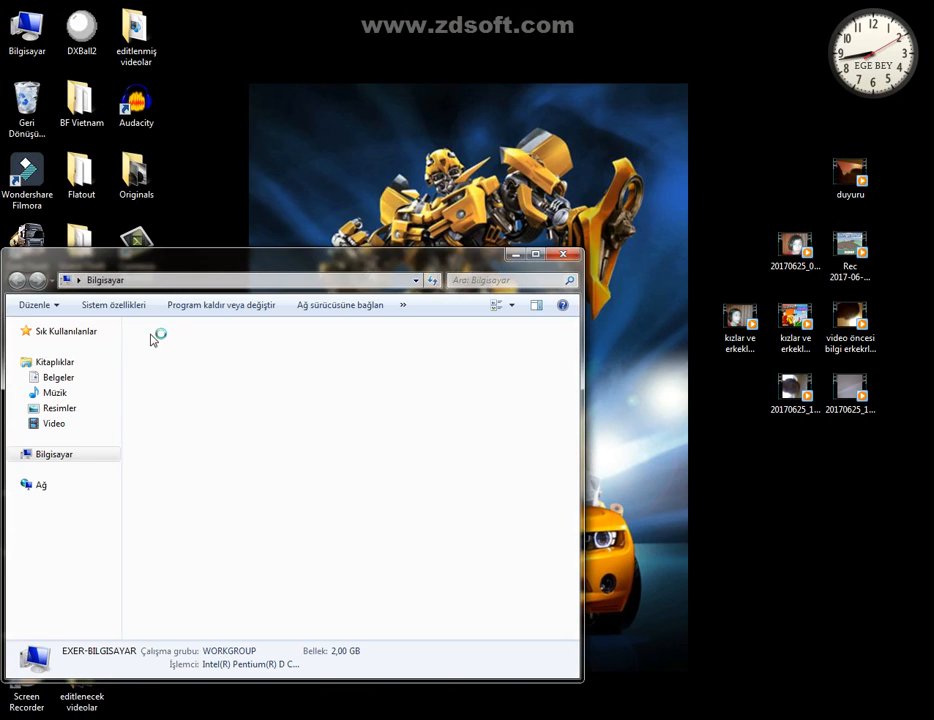
pyautogui.click(72, 423)
pyautogui.doubleClick(157, 419)
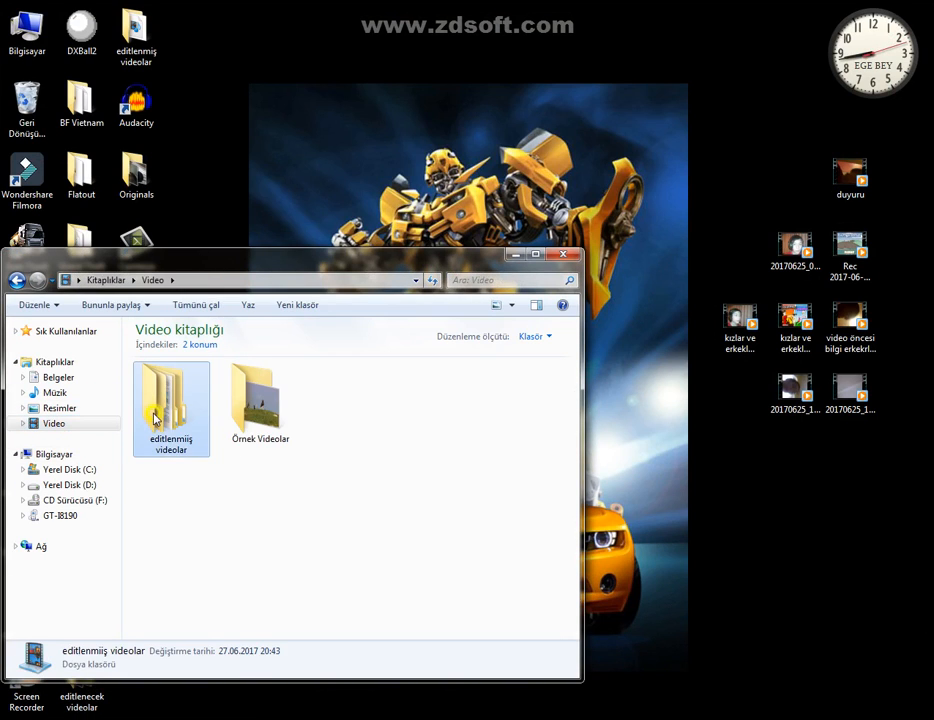
pyautogui.click(176, 400)
pyautogui.doubleClick(178, 403)
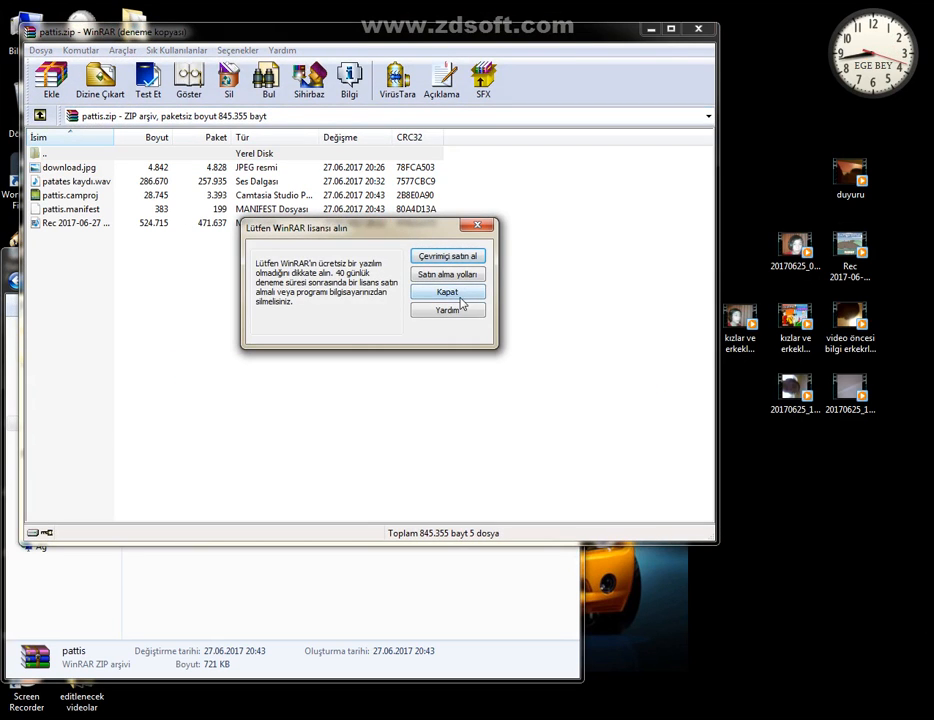
pyautogui.click(449, 292)
# Extract pattis.camproj from the archive to the desktop and add that copy back into pattis.zip.
pyautogui.click(66, 196)
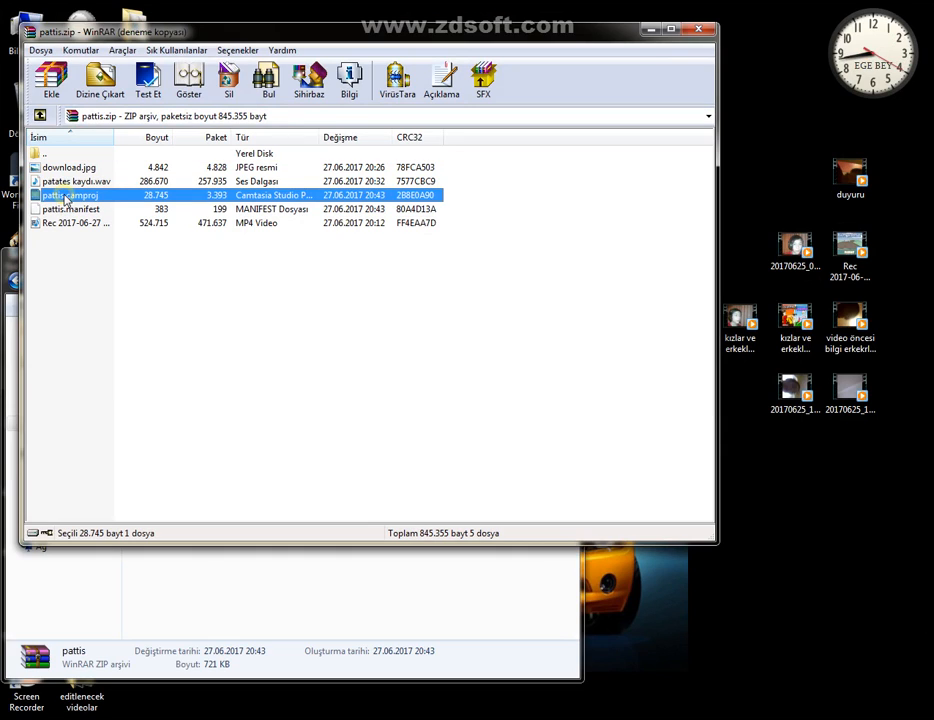
pyautogui.moveTo(66, 196); pyautogui.dragTo(815, 527)
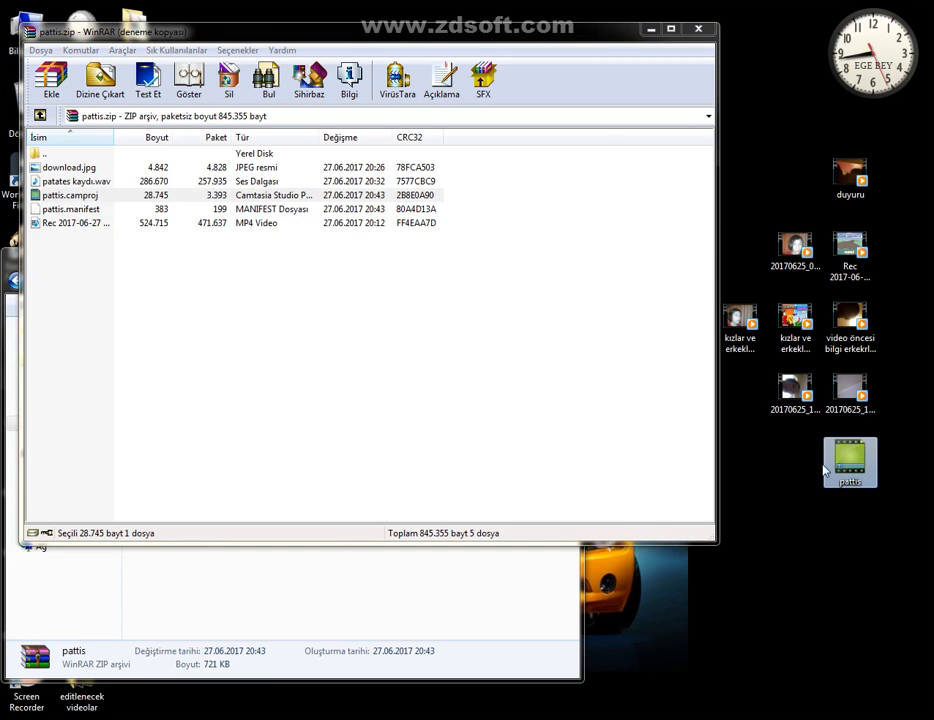
pyautogui.moveTo(861, 488); pyautogui.dragTo(234, 242)
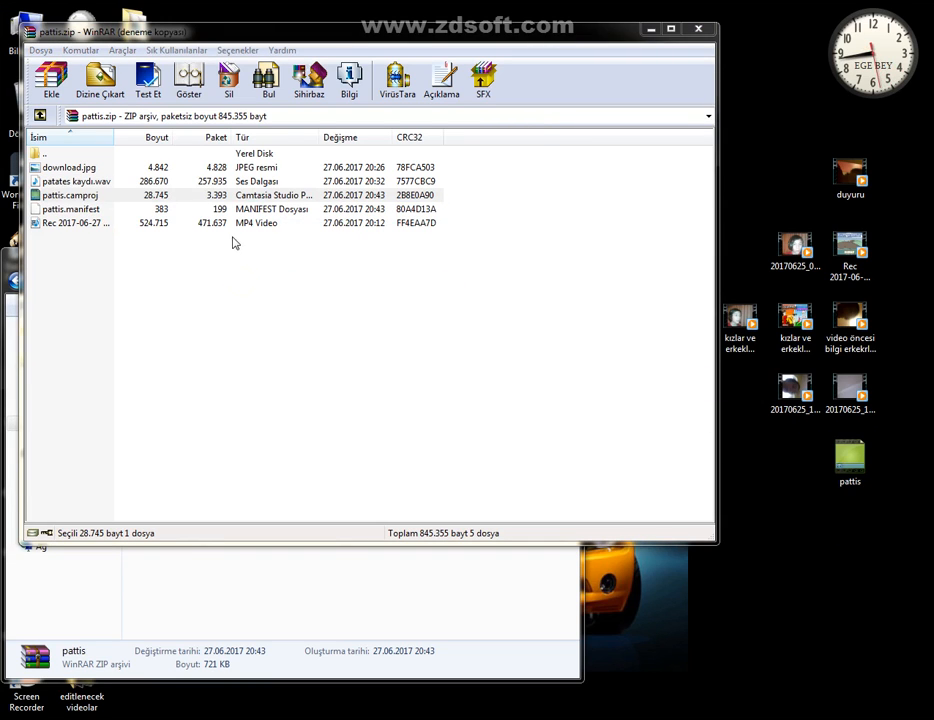
pyautogui.click(384, 423)
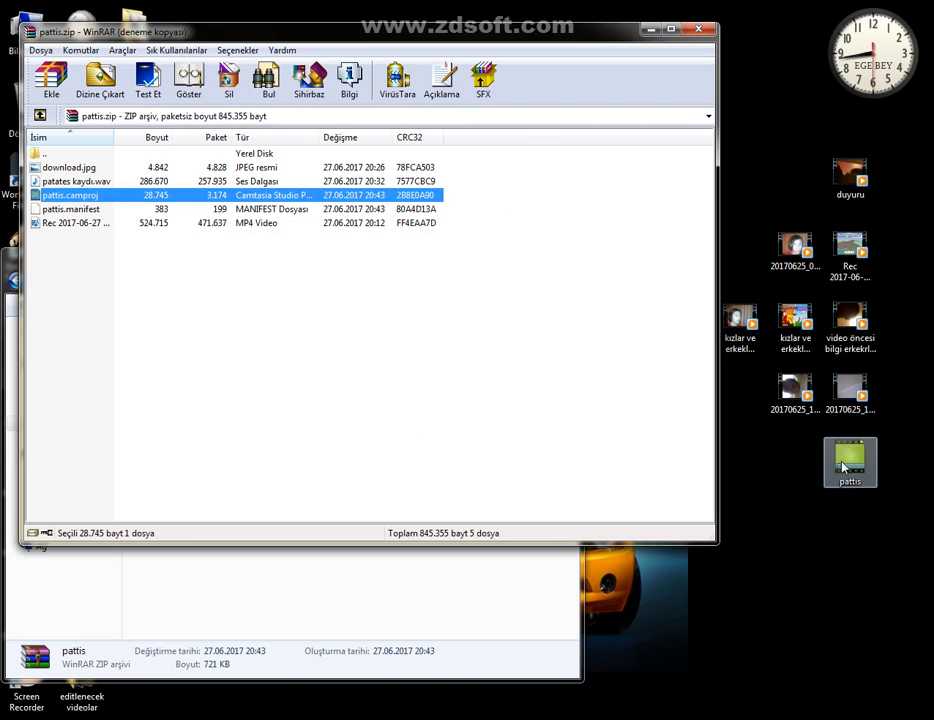
# Delete the extracted pattis project file from the desktop.
pyautogui.rightClick(860, 466)
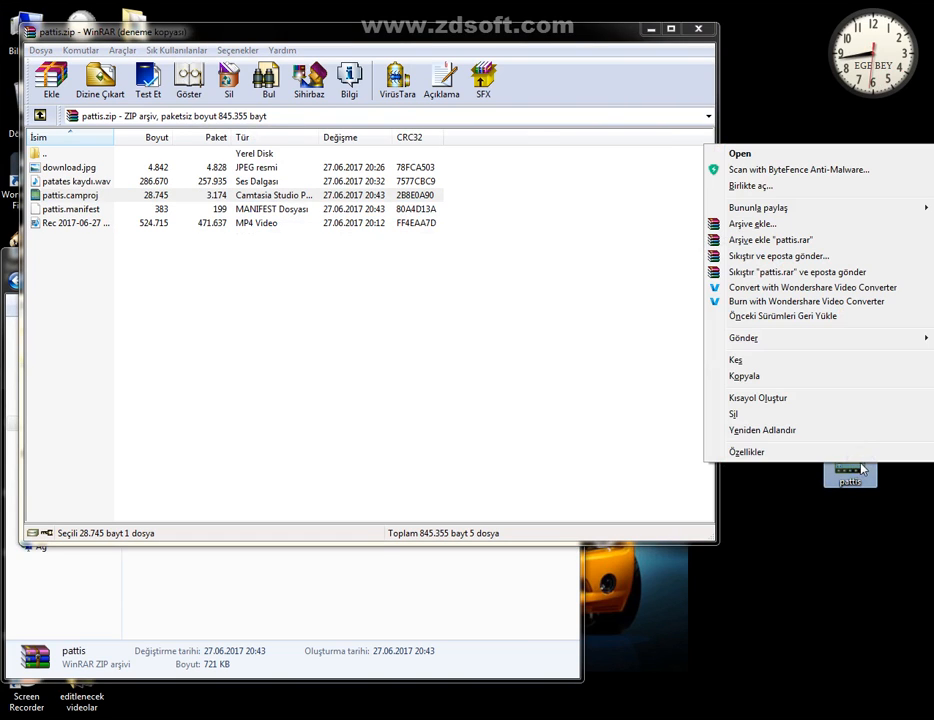
pyautogui.click(813, 414)
pyautogui.click(527, 429)
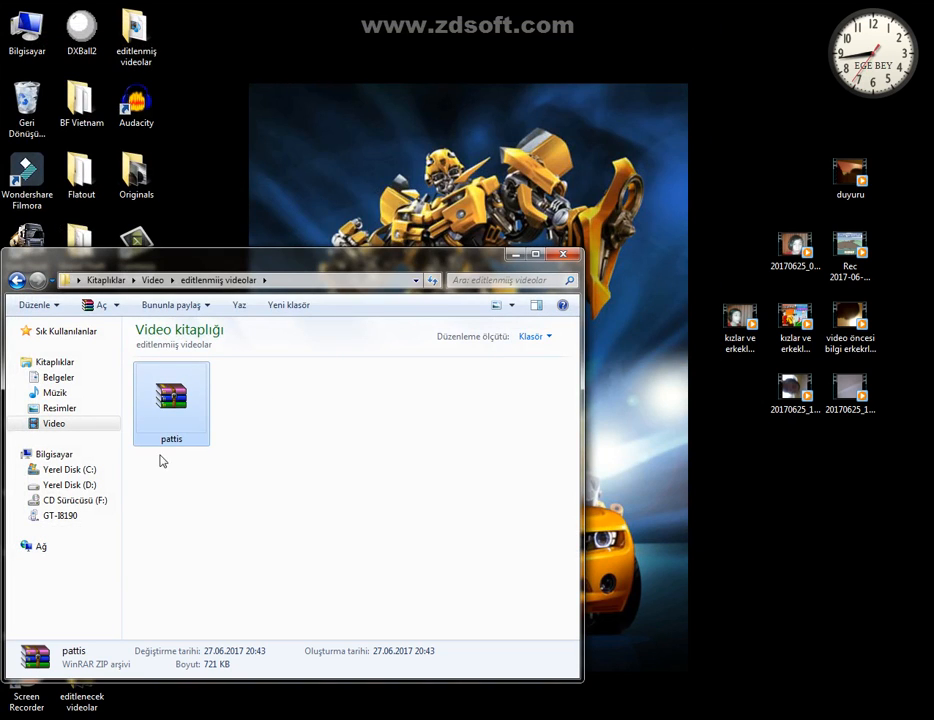
# Delete the pattis zip archive from the "editlenmiiş videolar" folder and close the folder window.
pyautogui.rightClick(186, 404)
pyautogui.click(211, 334)
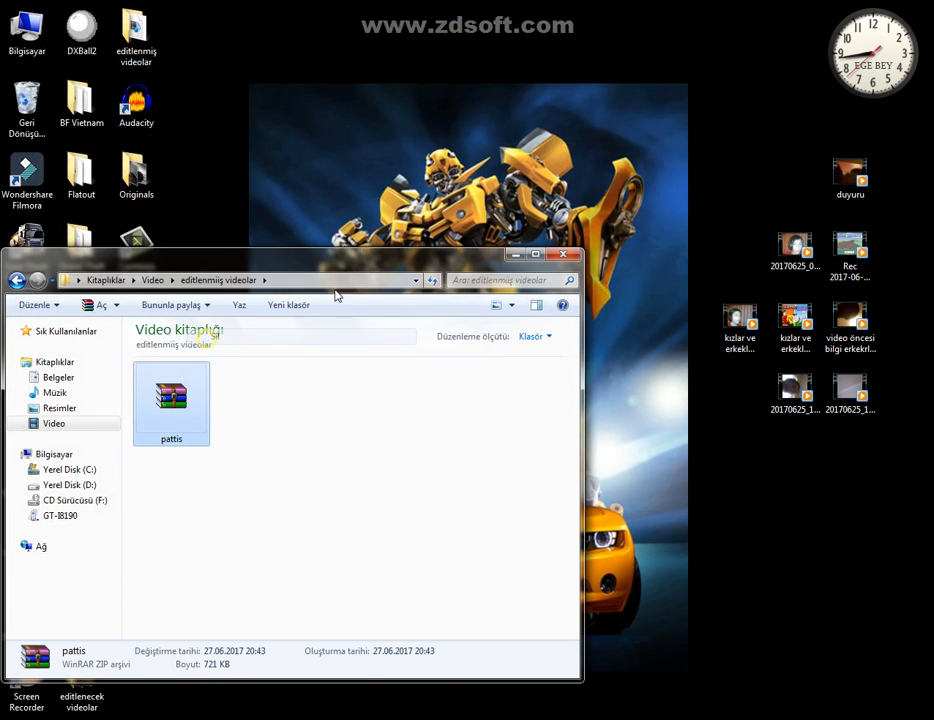
pyautogui.click(526, 429)
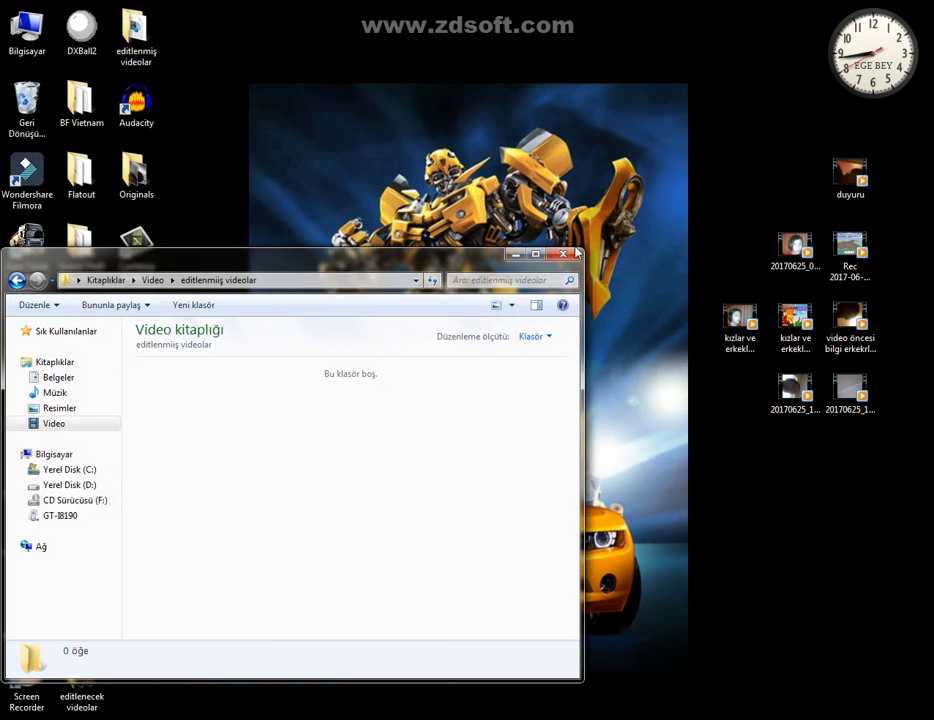
pyautogui.click(574, 254)
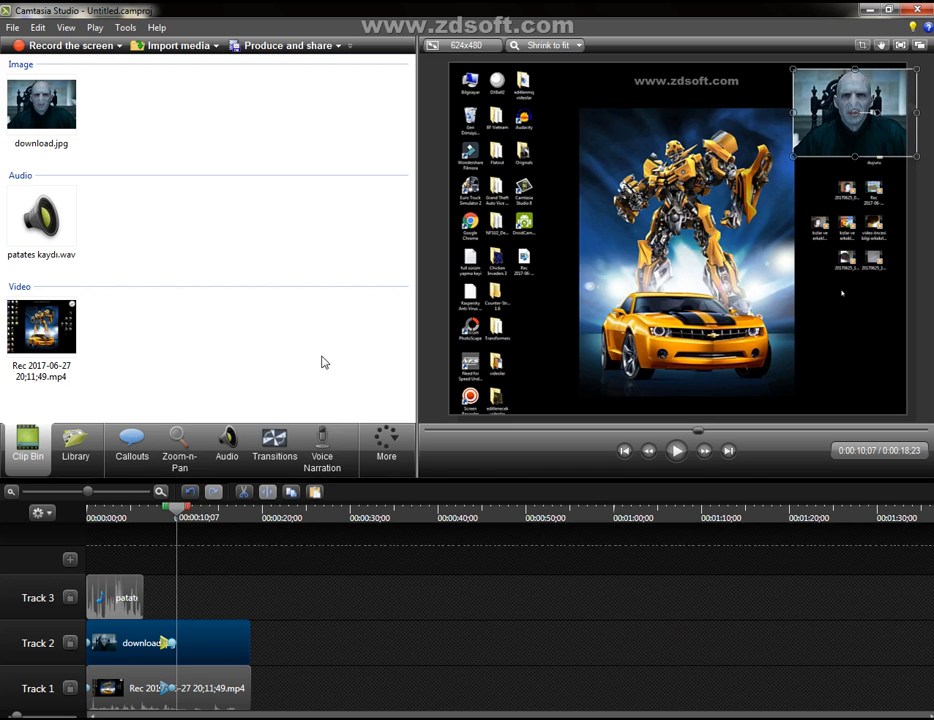
# Save the Camtasia project as "pattis" in the "editlenmiiş videolar" folder of the Video library.
pyautogui.click(11, 27)
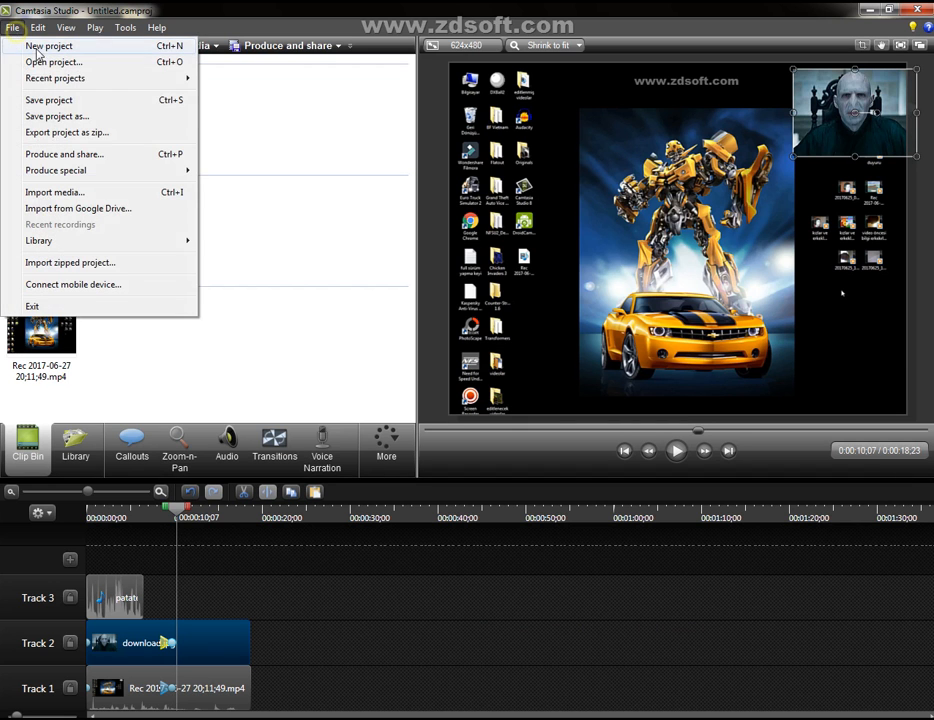
pyautogui.click(50, 100)
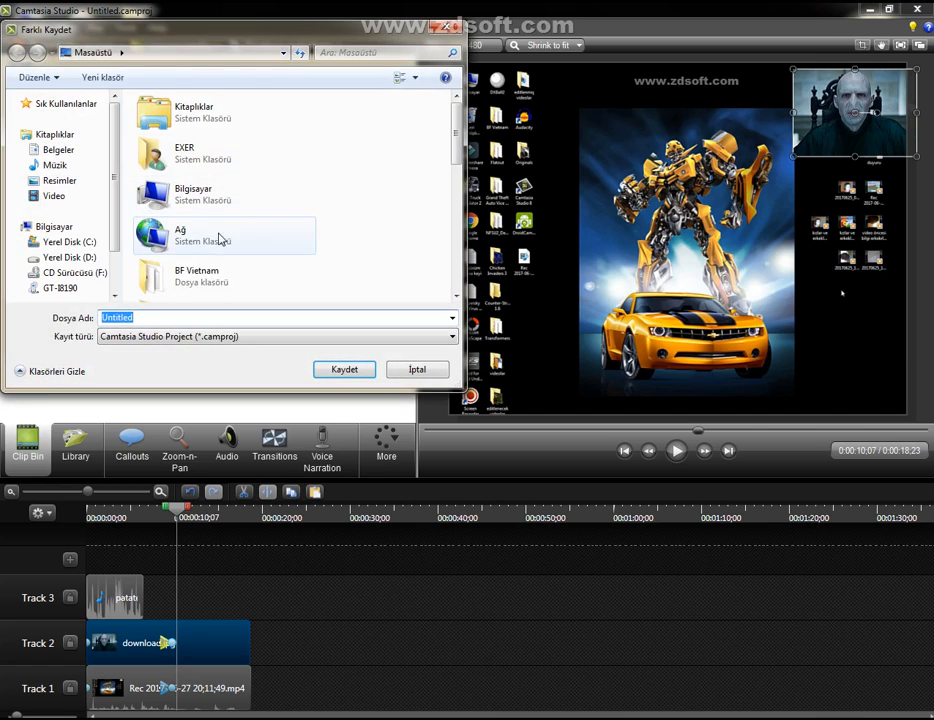
pyautogui.click(50, 195)
pyautogui.doubleClick(185, 200)
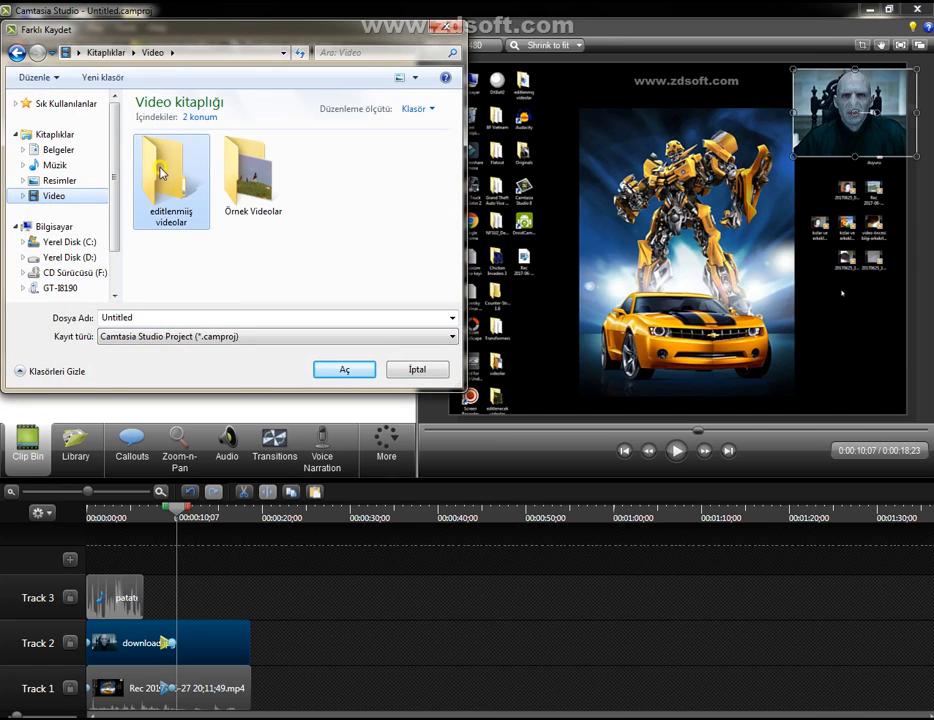
pyautogui.doubleClick(185, 318)
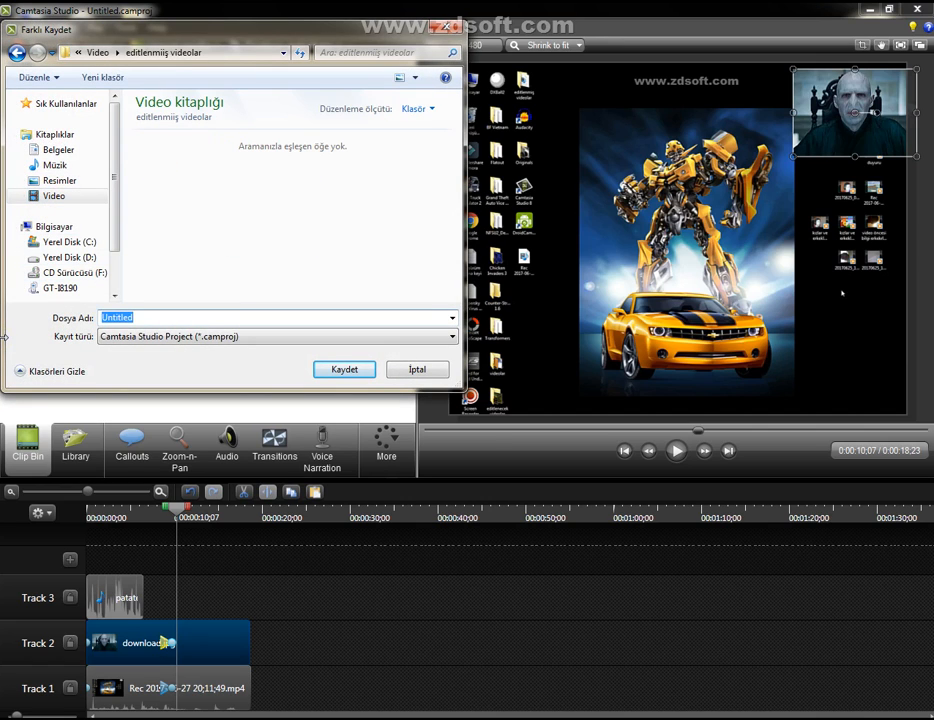
pyautogui.press('BackSpace')
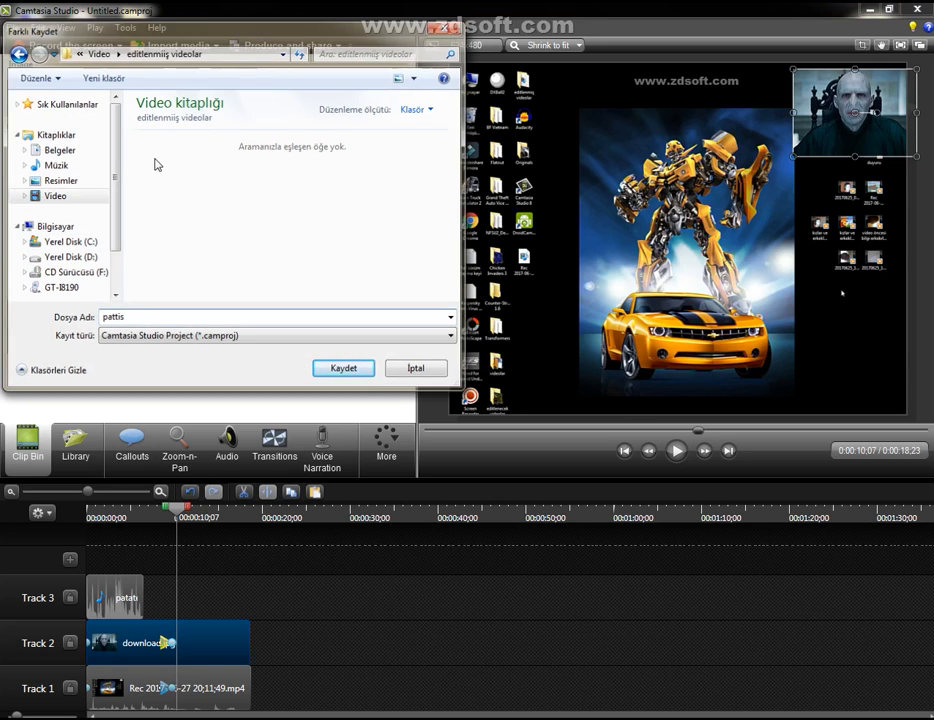
pyautogui.press('Return')
pyautogui.click(573, 407)
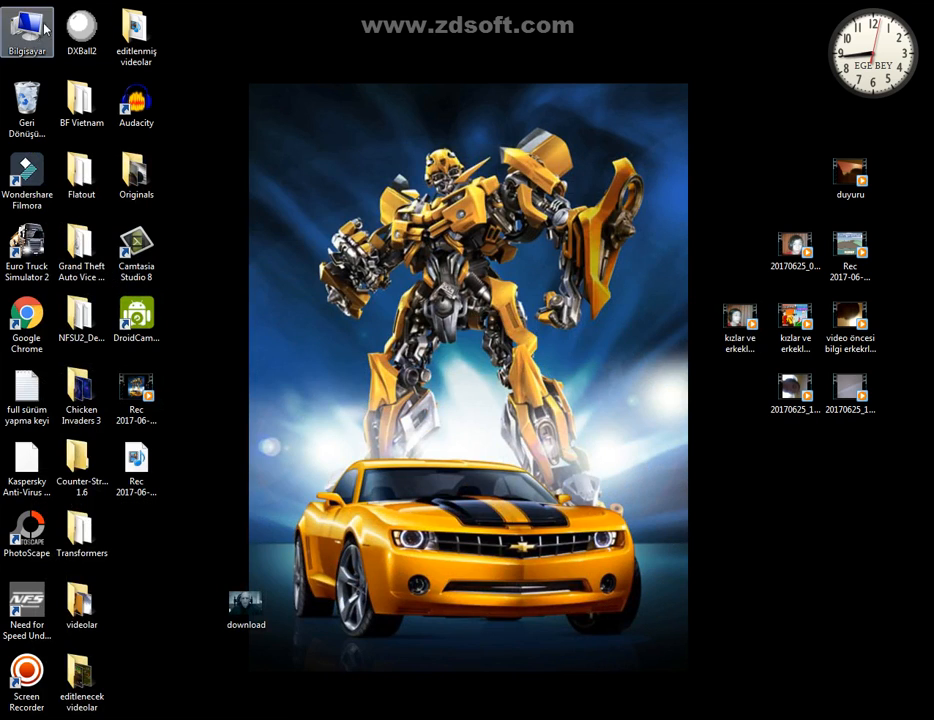
# Open the saved pattis project file from the "editlenmiiş videolar" folder in the Video library.
pyautogui.doubleClick(31, 30)
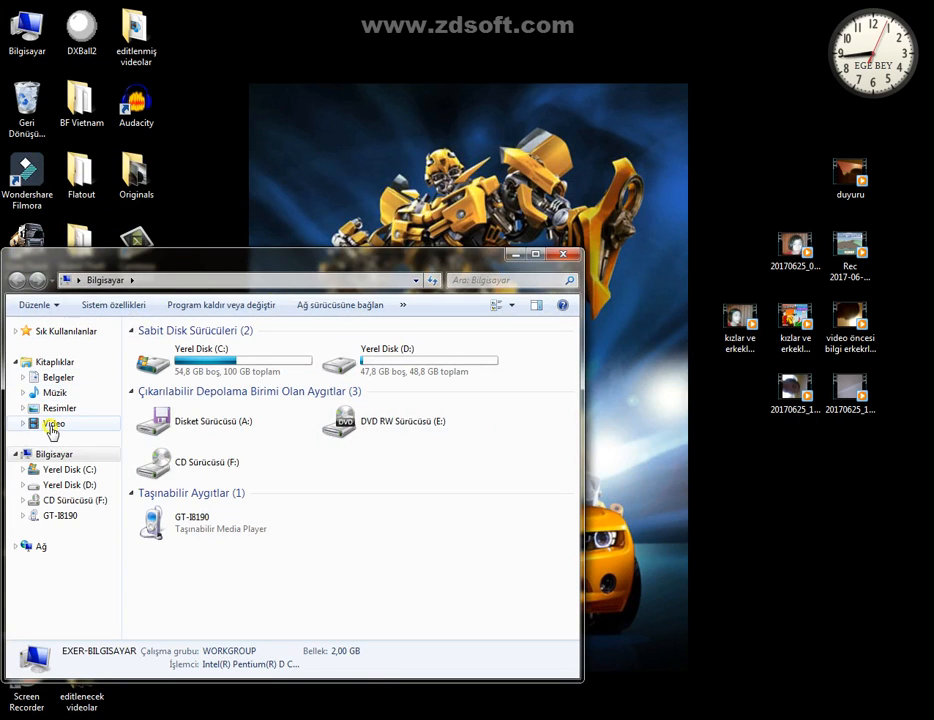
pyautogui.click(28, 427)
pyautogui.click(153, 428)
pyautogui.doubleClick(153, 428)
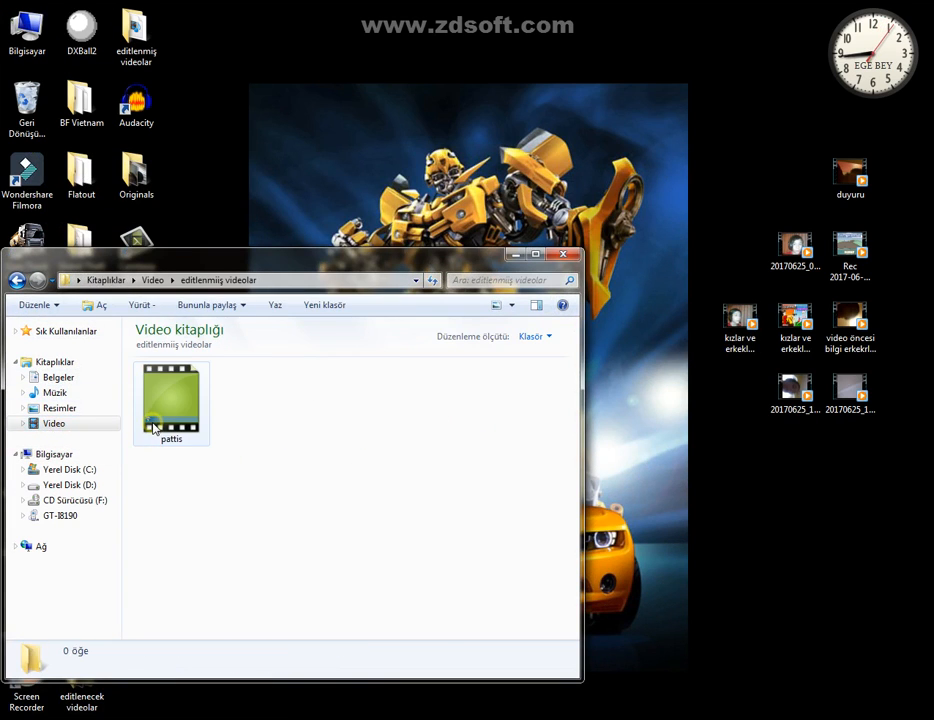
pyautogui.click(165, 425)
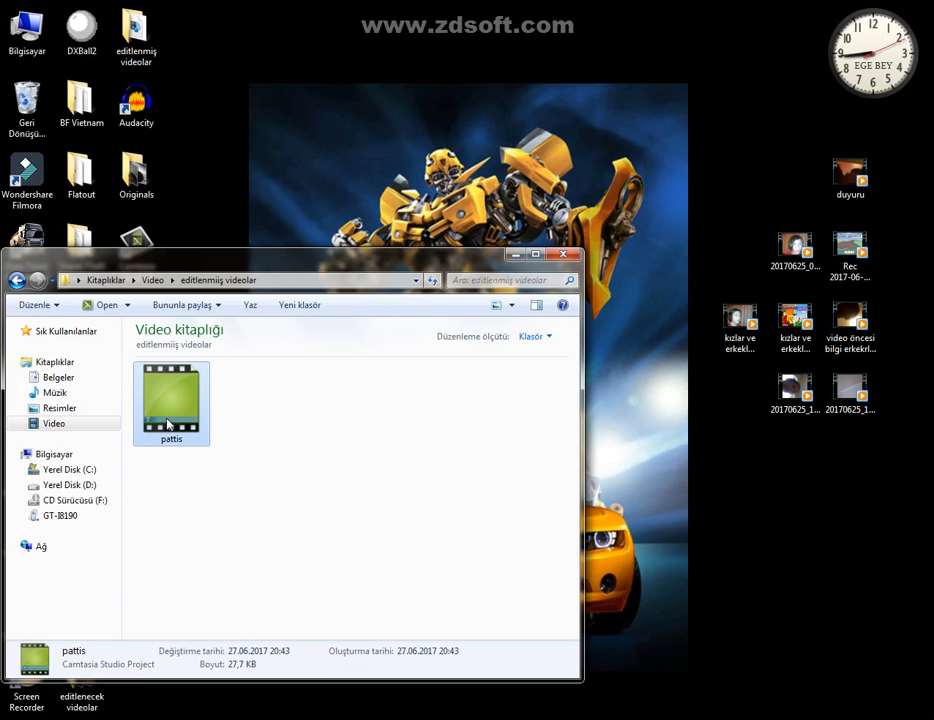
pyautogui.doubleClick(172, 416)
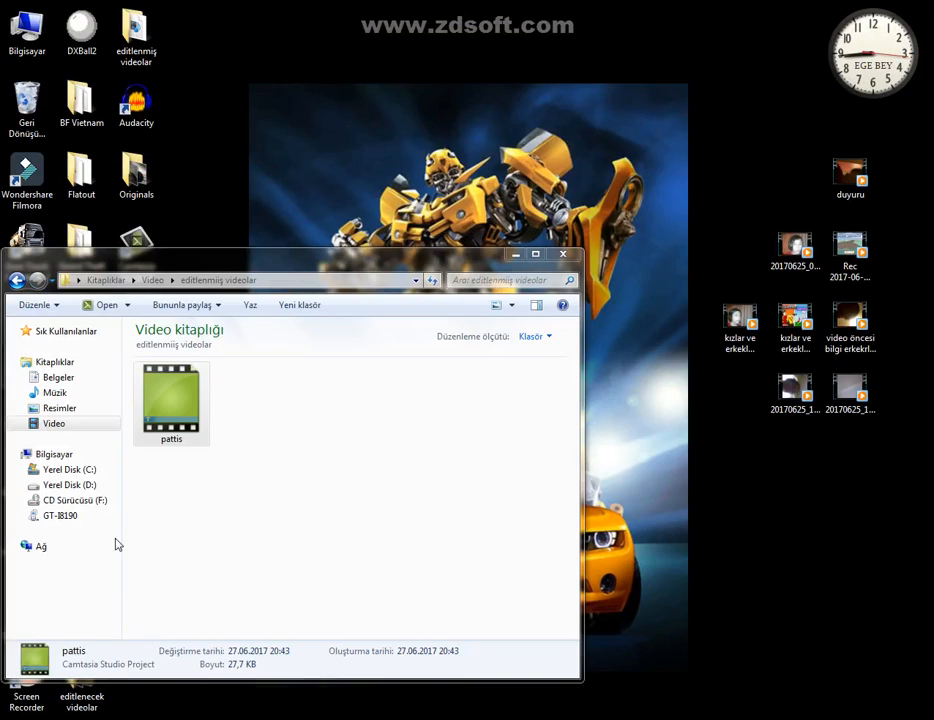
pyautogui.doubleClick(205, 400)
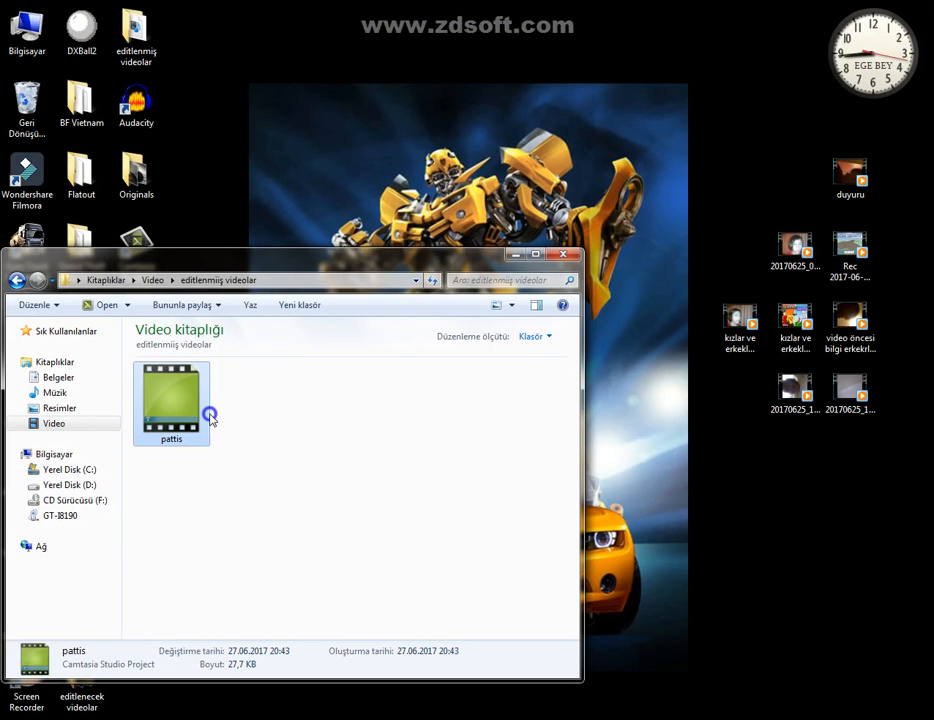
# Delete the pattis project file from the folder, close the folder window and return to Camtasia Studio.
pyautogui.rightClick(205, 395)
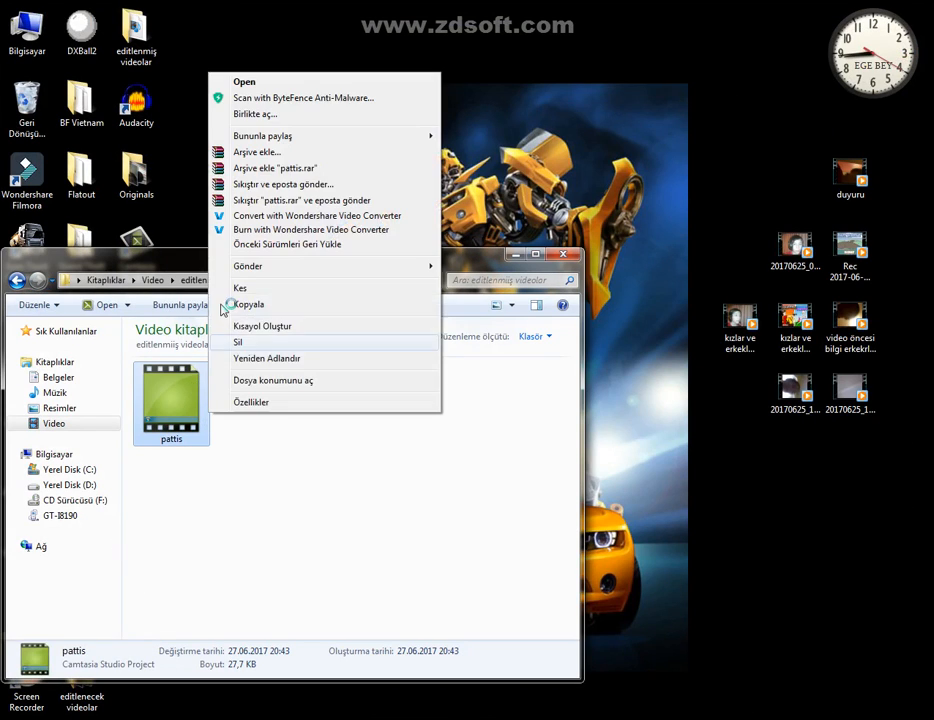
pyautogui.click(238, 341)
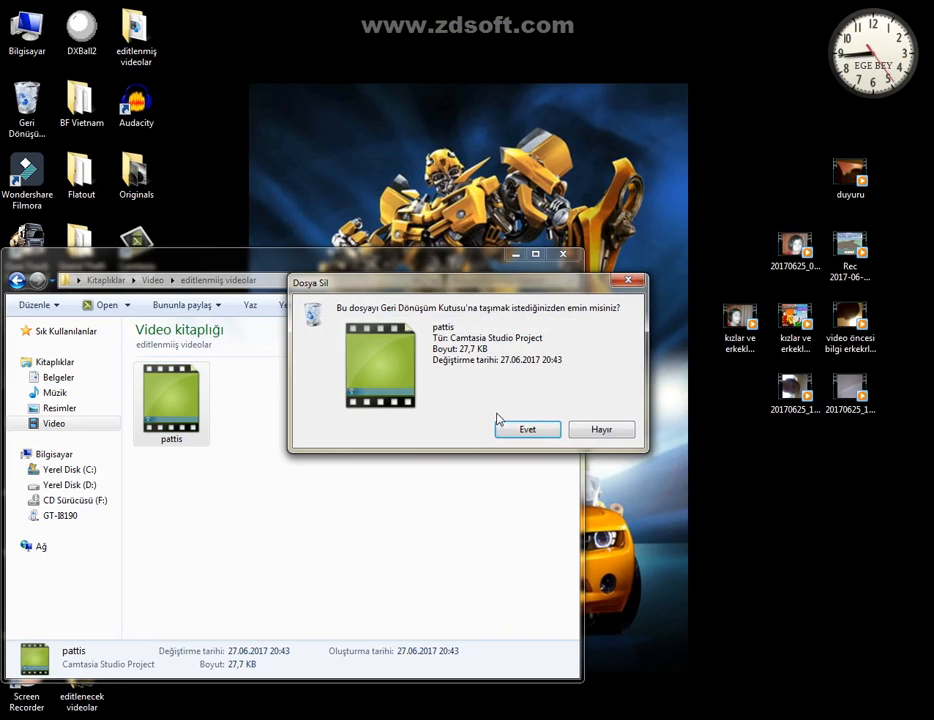
pyautogui.click(519, 427)
pyautogui.click(565, 257)
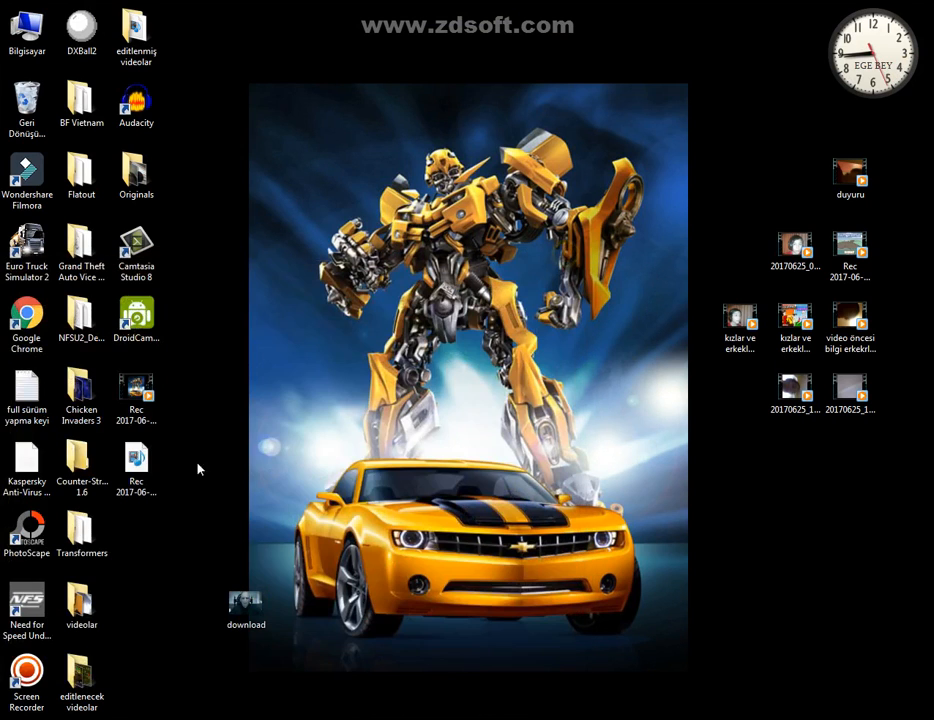
pyautogui.click(222, 718)
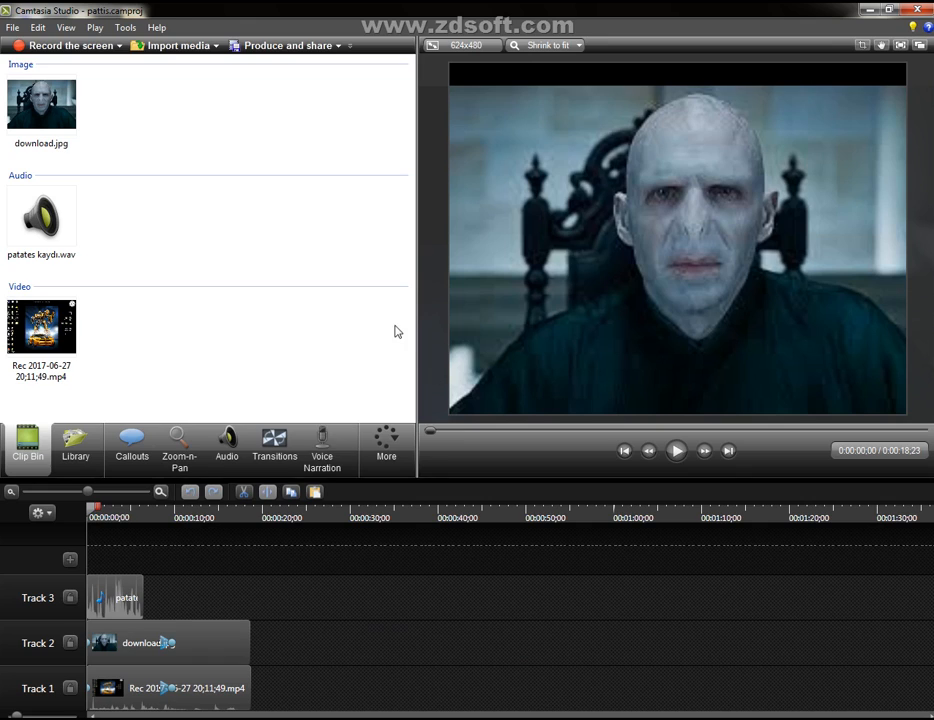
# Start producing the video with the "MP4 only (up to 720p)" preset and proceed to the file name and folder settings.
pyautogui.click(12, 27)
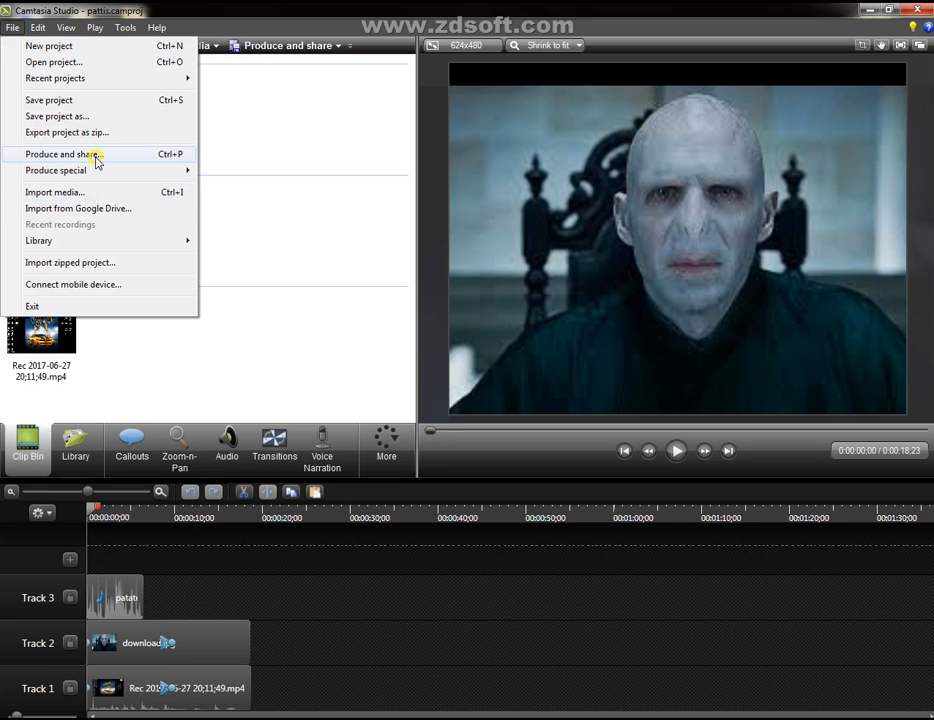
pyautogui.click(95, 157)
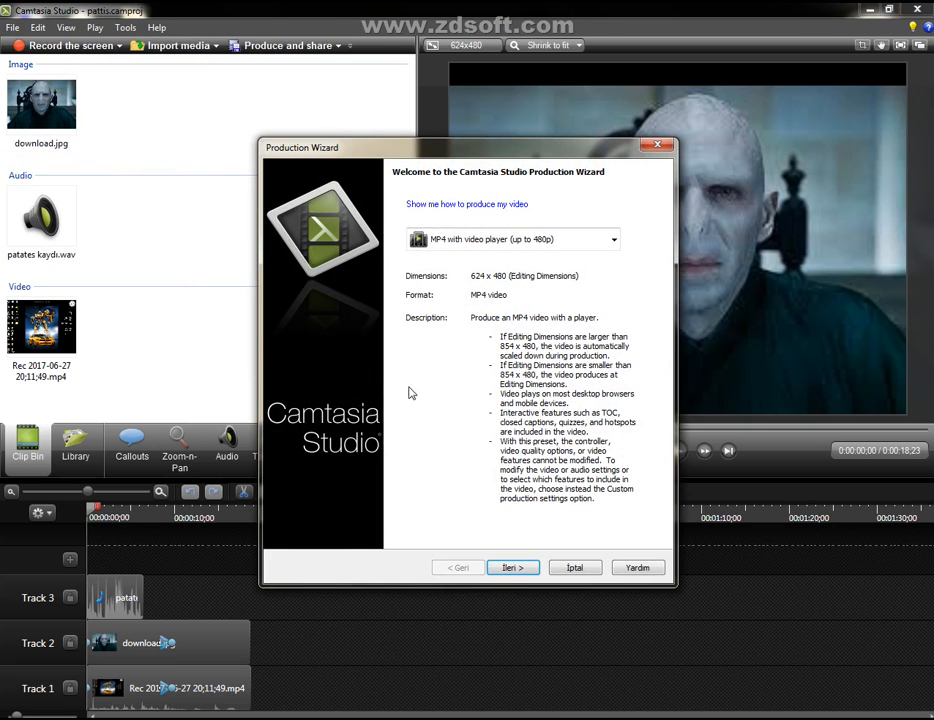
pyautogui.click(468, 245)
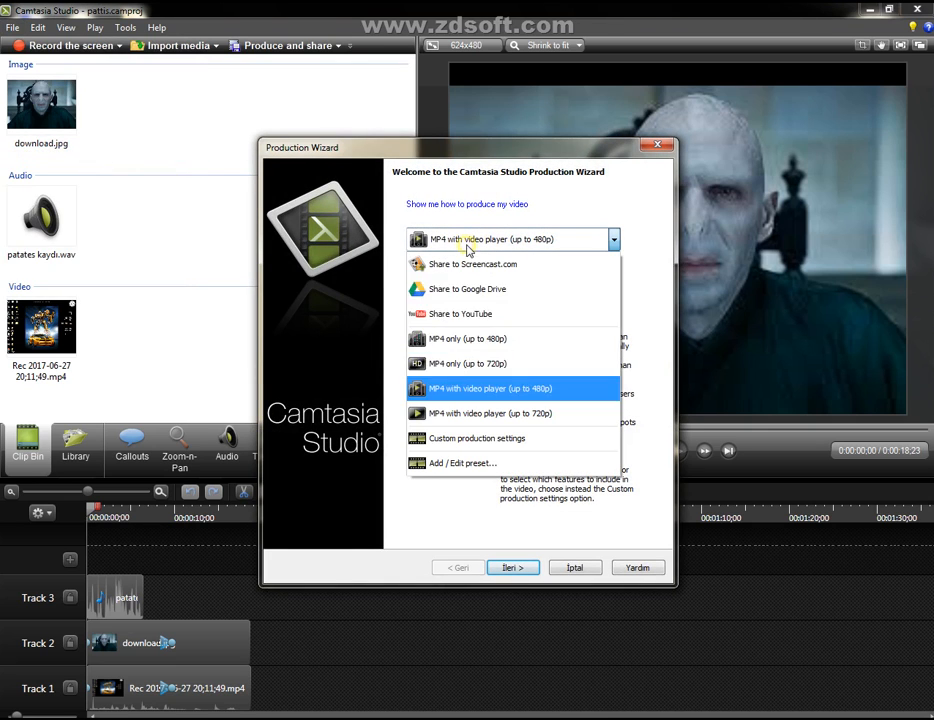
pyautogui.click(478, 366)
pyautogui.click(525, 569)
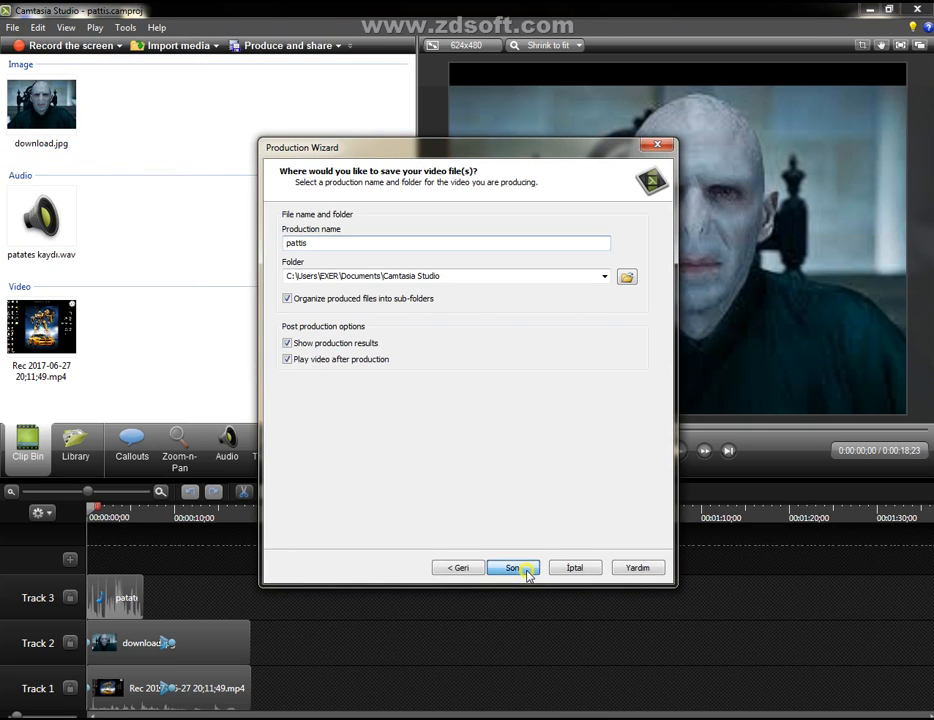
pyautogui.click(527, 569)
# Produce the video as pattis.mp4 in the "editlenmiiş videolar" folder of the Video library and decline downloading Windows Media Player.
pyautogui.click(630, 278)
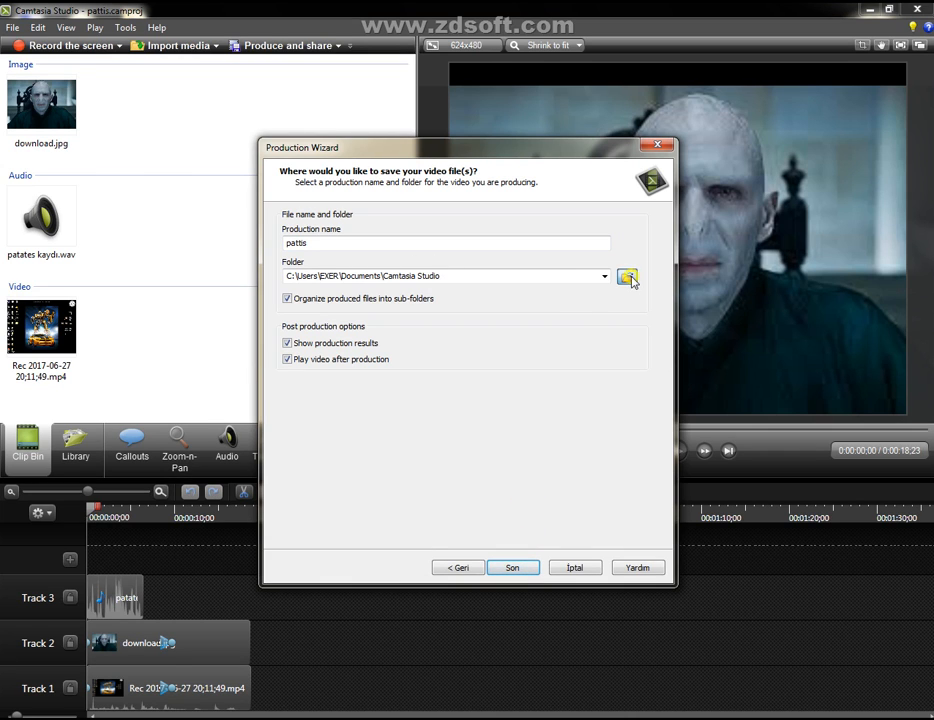
pyautogui.click(277, 333)
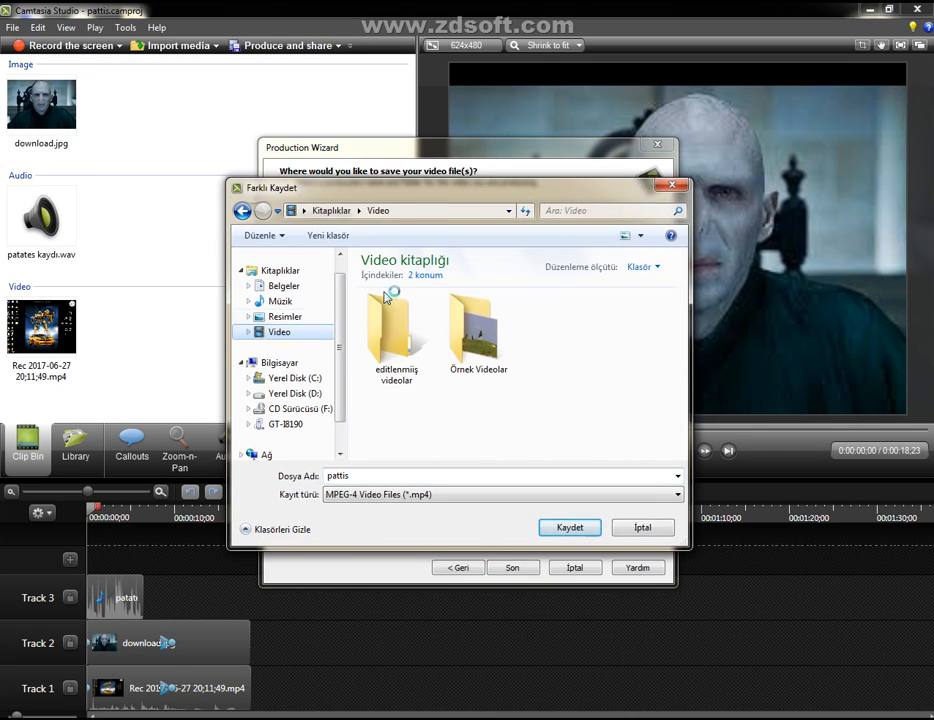
pyautogui.doubleClick(395, 330)
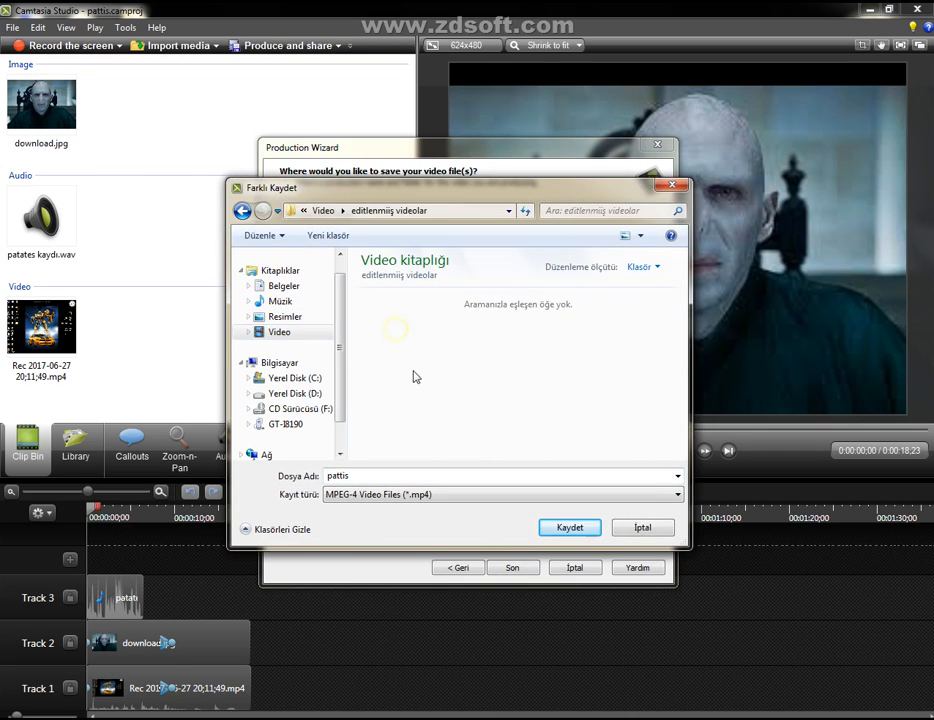
pyautogui.click(570, 532)
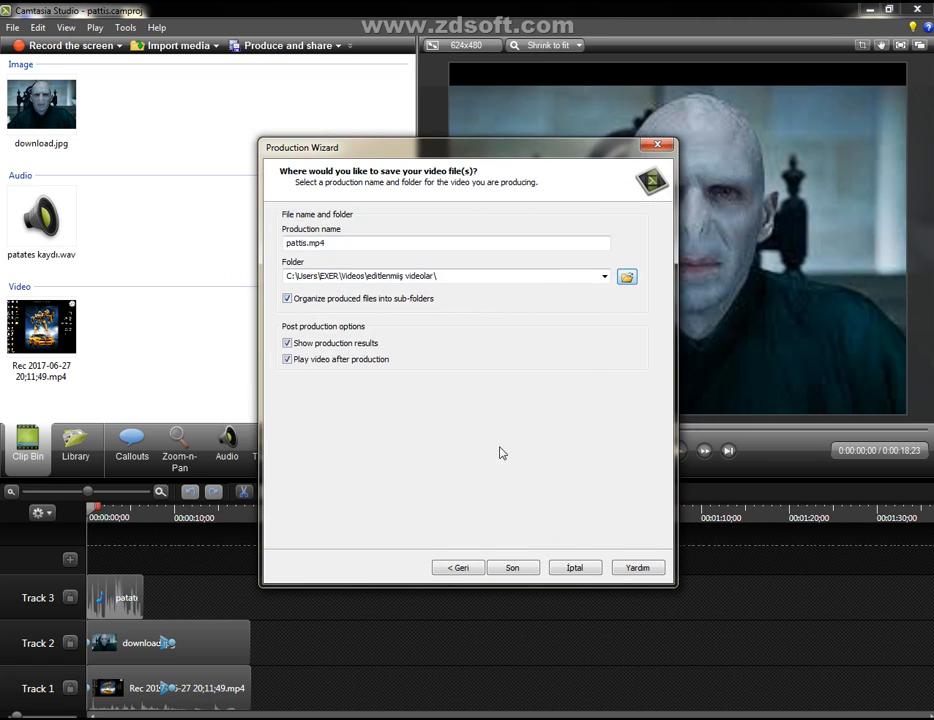
pyautogui.click(522, 572)
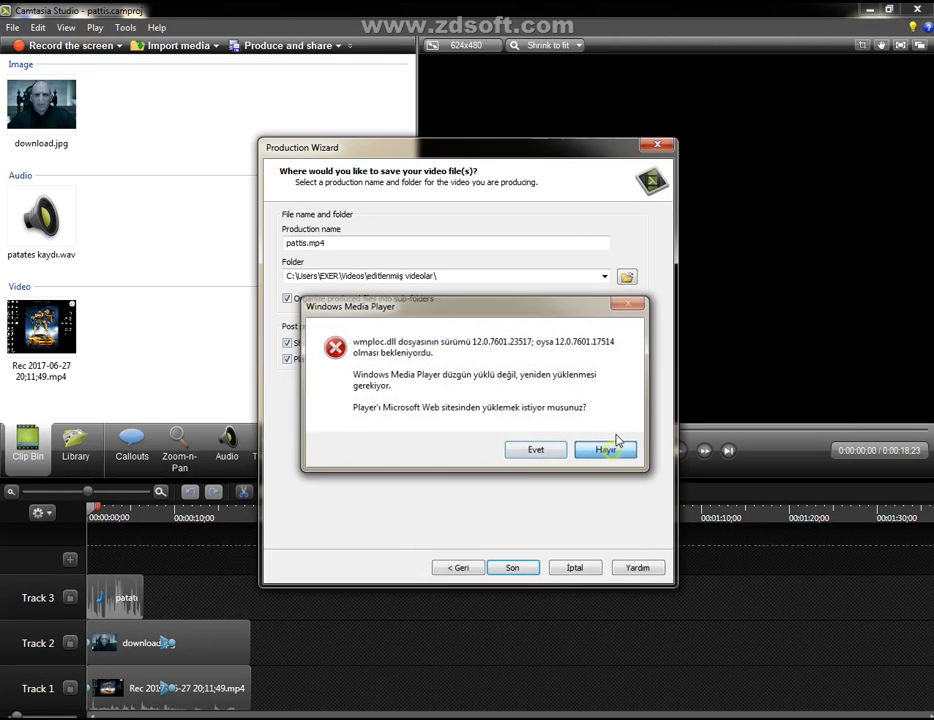
pyautogui.click(614, 447)
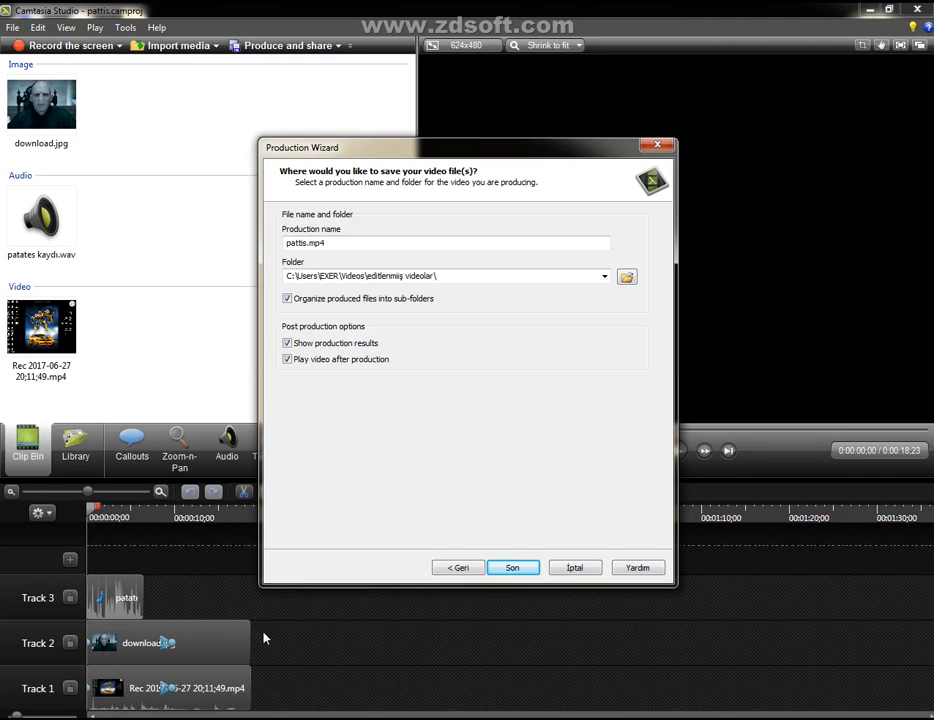
pyautogui.click(519, 565)
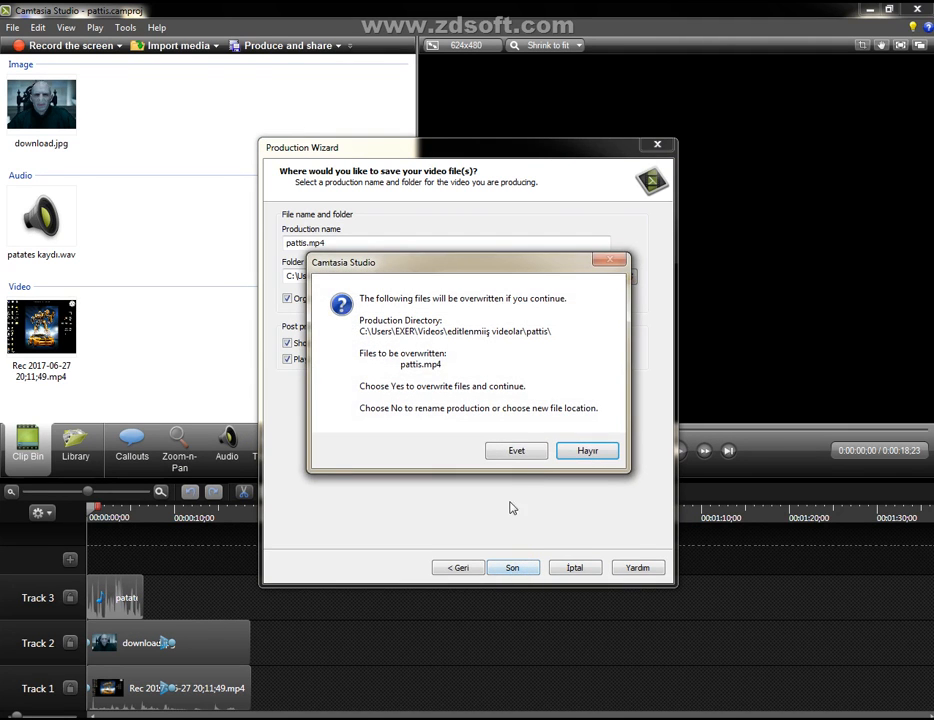
pyautogui.click(523, 452)
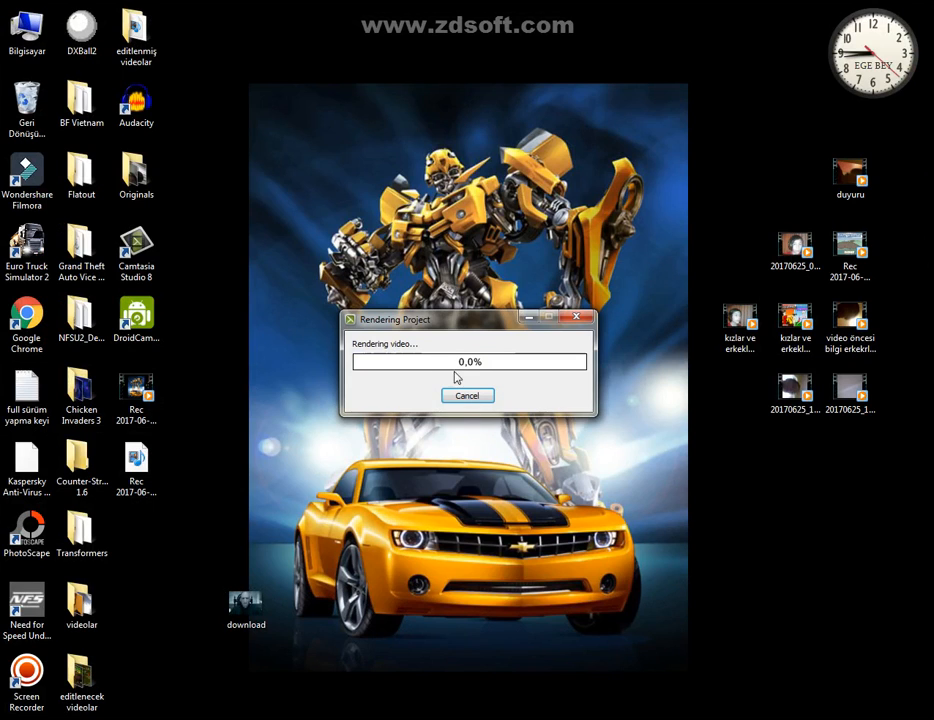
pyautogui.click(466, 396)
pyautogui.click(475, 400)
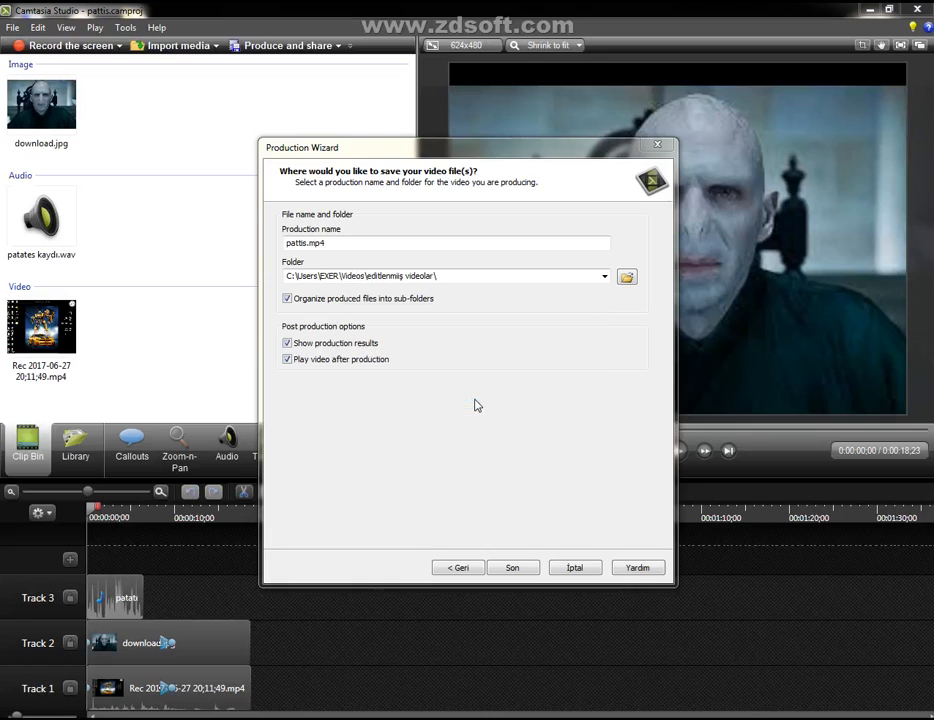
# Return to the first page of the Production Wizard and close the unresponsive Camtasia Studio, dismissing the Windows solution search.
pyautogui.click(457, 567)
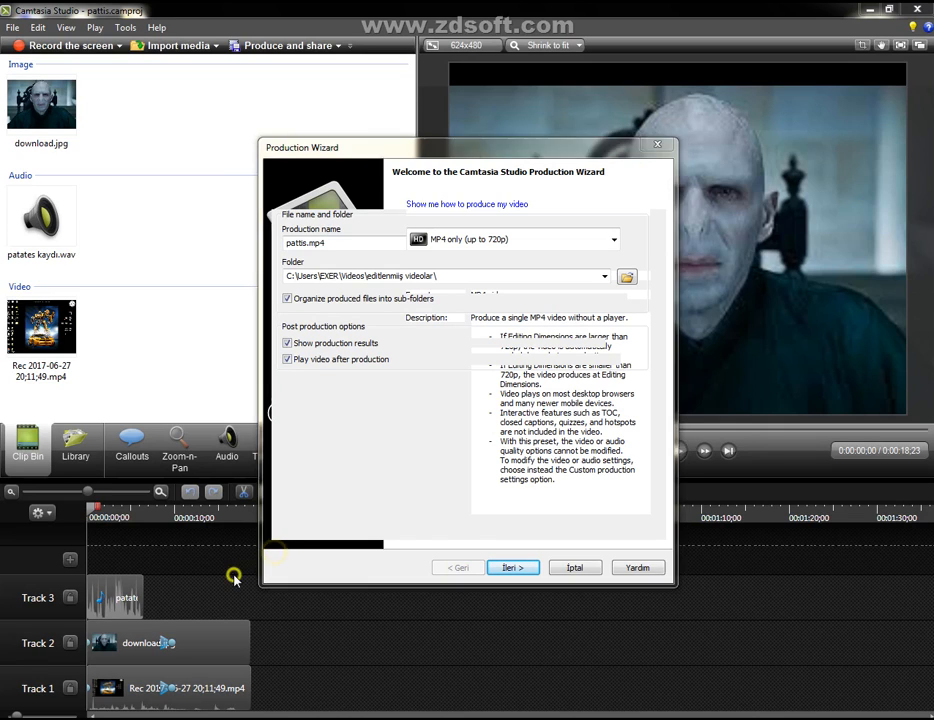
pyautogui.click(636, 568)
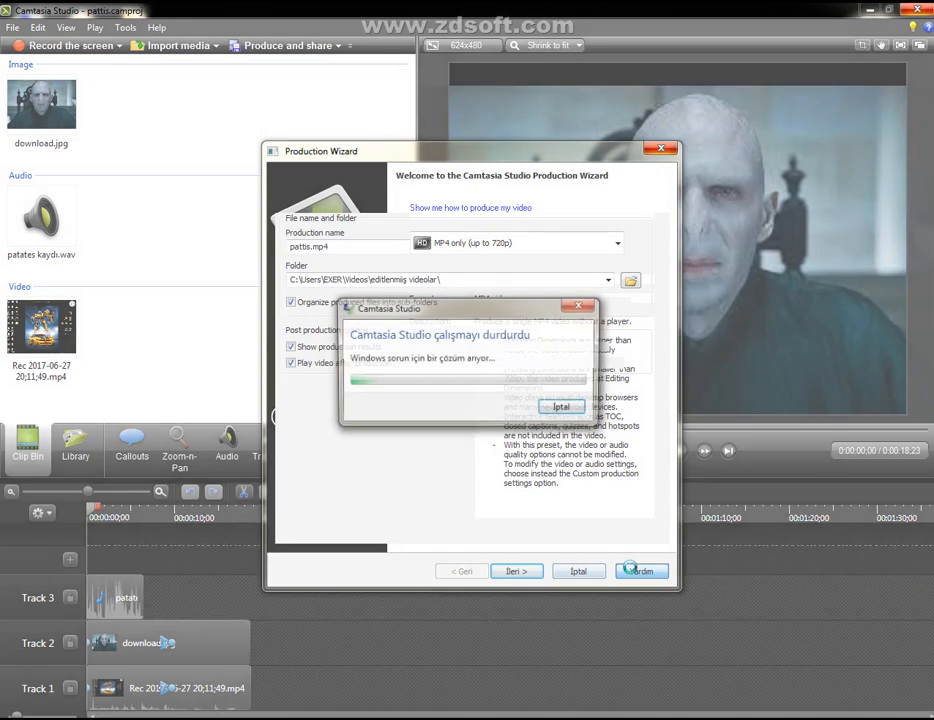
pyautogui.click(577, 416)
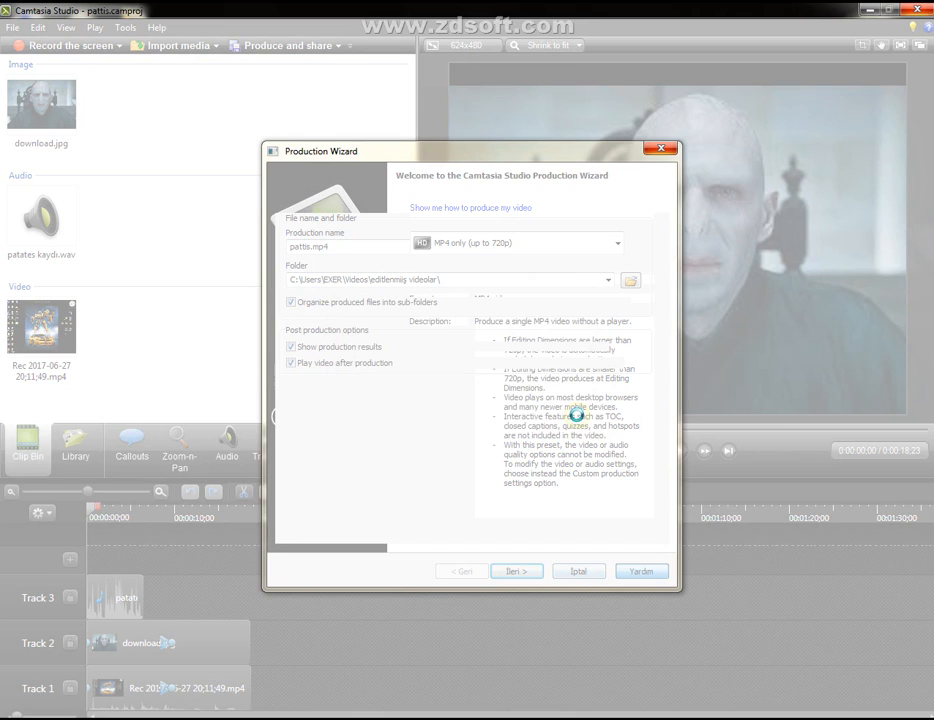
pyautogui.click(656, 148)
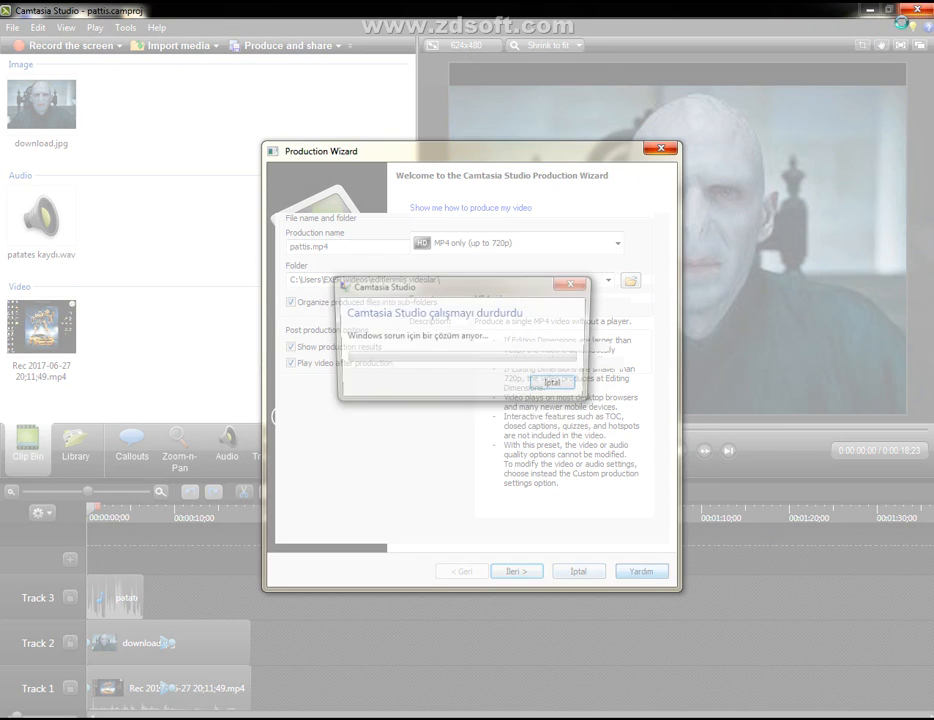
pyautogui.click(575, 388)
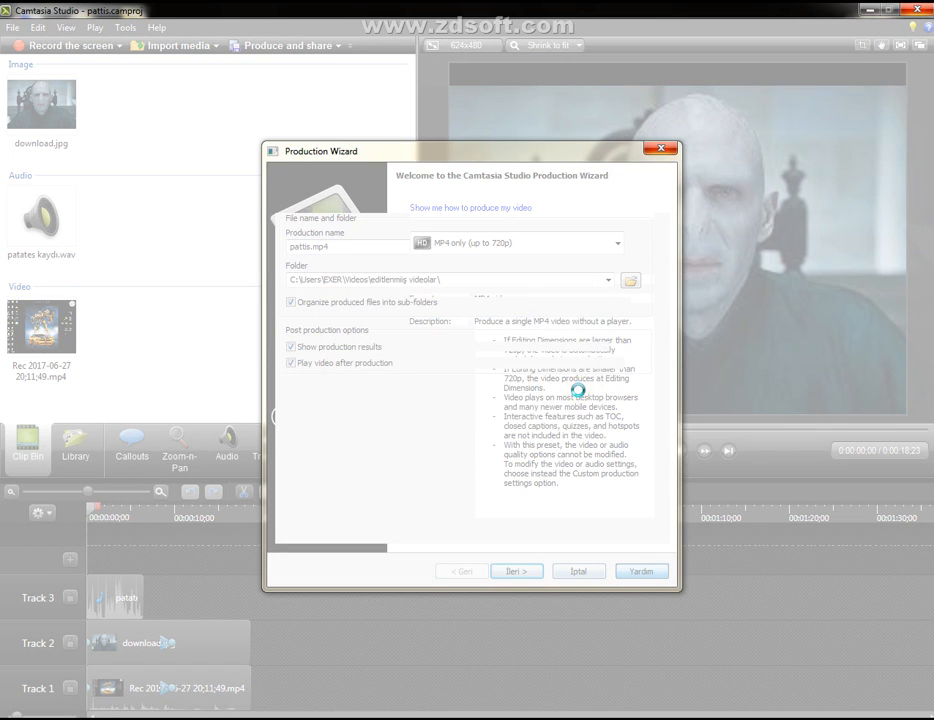
pyautogui.rightClick(156, 717)
pyautogui.click(178, 698)
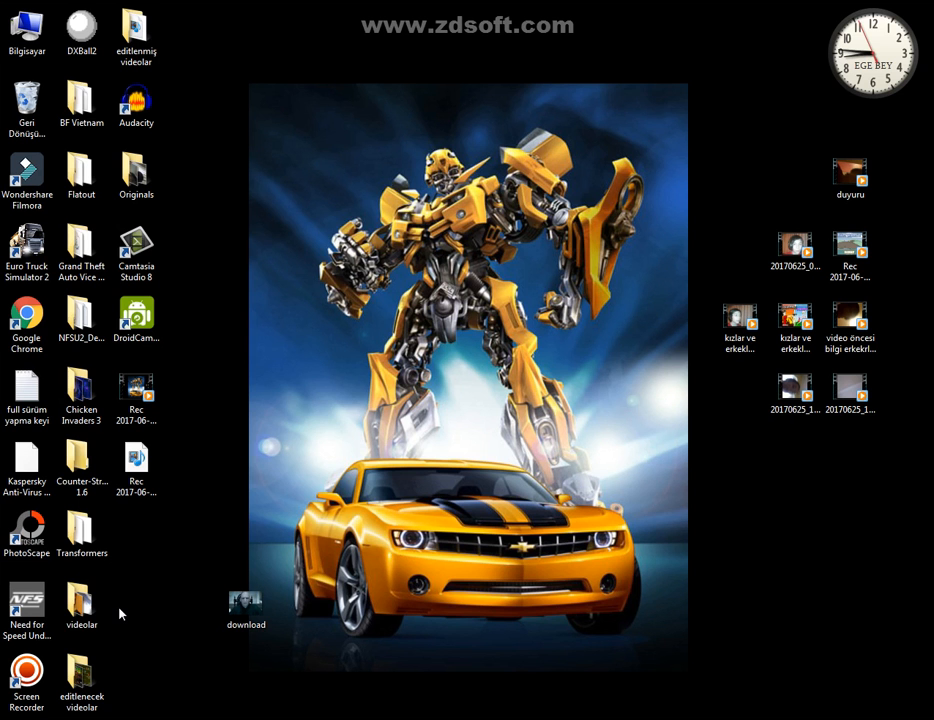
# Check the "editlenmiiş videolar" folder in the Video library and the Pictures library for the produced video, and close the window.
pyautogui.doubleClick(12, 22)
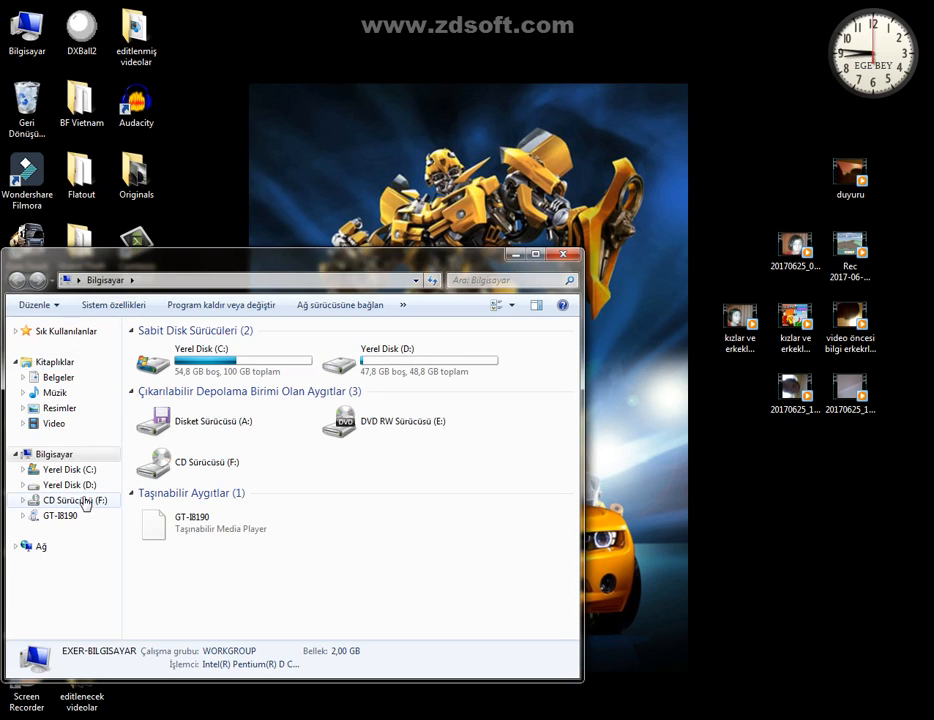
pyautogui.doubleClick(168, 402)
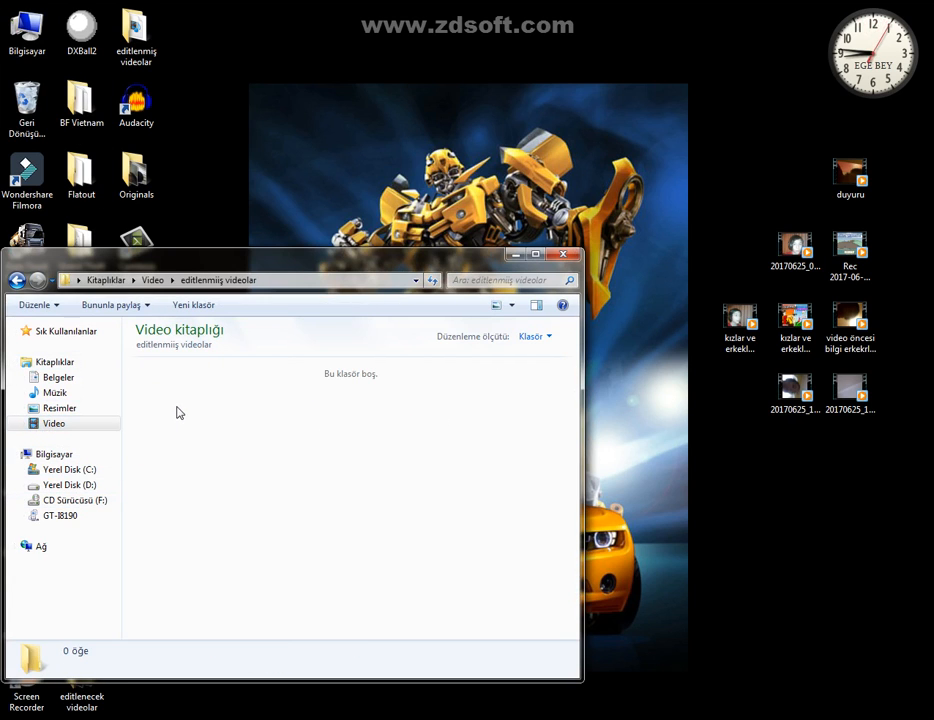
pyautogui.click(93, 423)
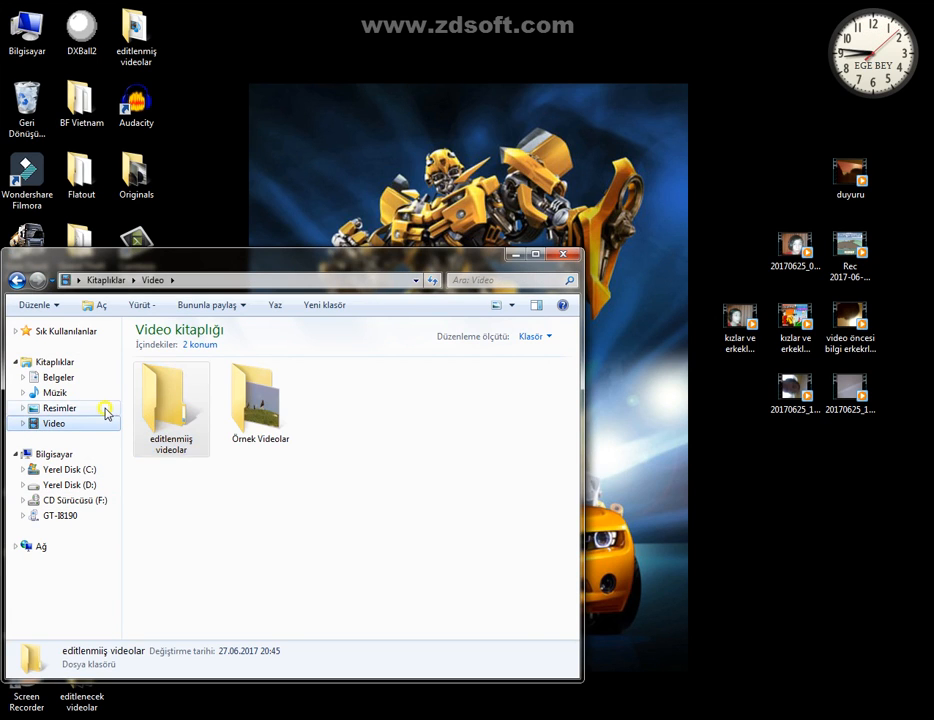
pyautogui.click(107, 411)
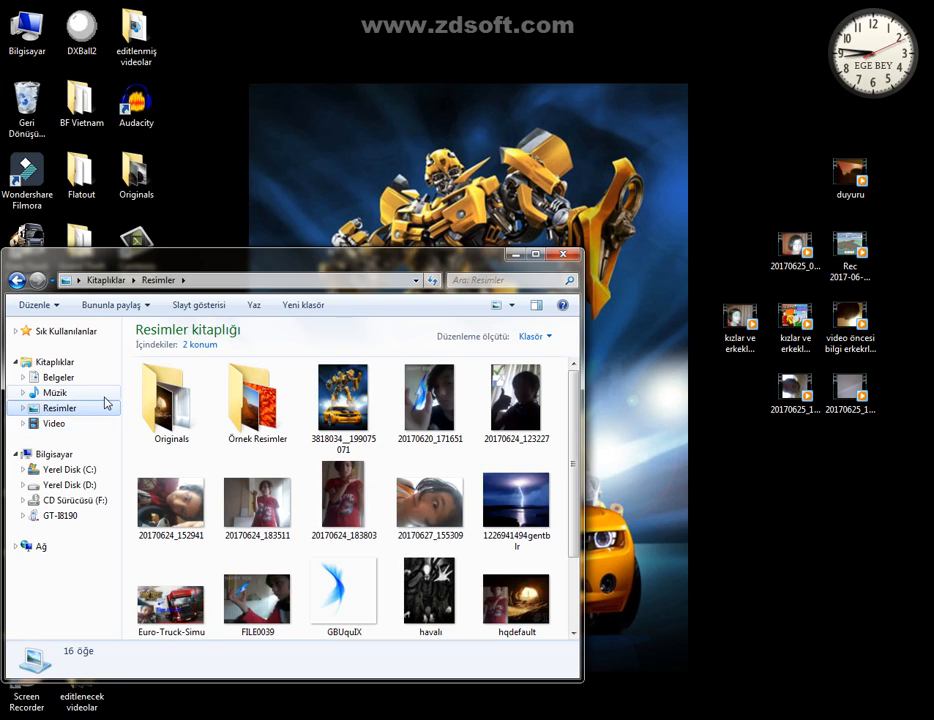
pyautogui.click(566, 259)
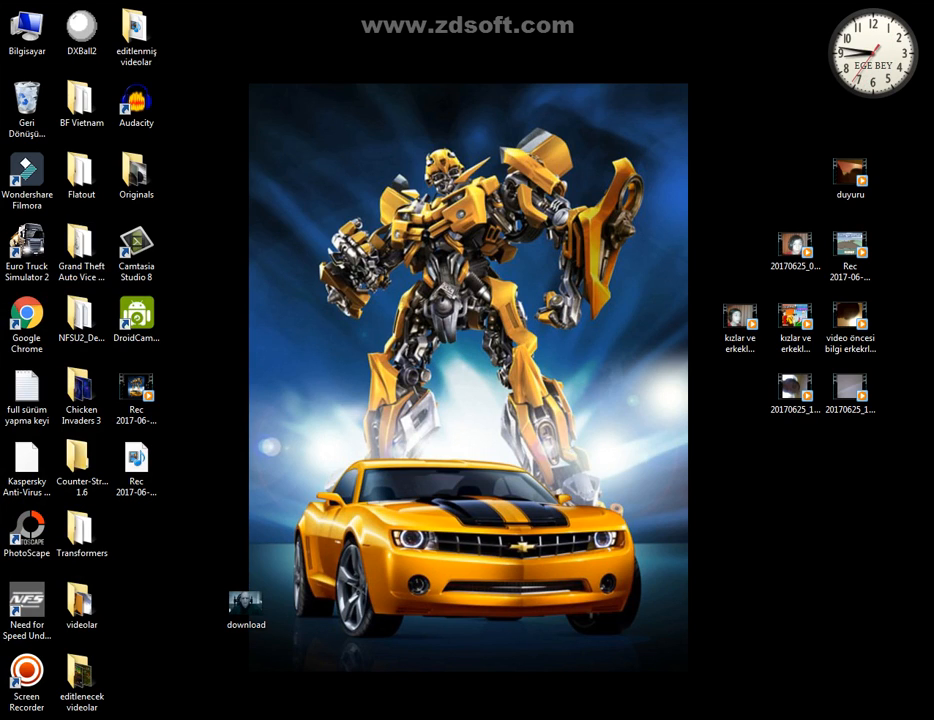
pyautogui.moveTo(26, 678)
pyautogui.mouseDown()
pyautogui.moveTo(425, 388)
pyautogui.moveTo(463, 325)
pyautogui.moveTo(330, 245)
pyautogui.moveTo(290, 280)
pyautogui.moveTo(52, 700)
pyautogui.moveTo(26, 672)
pyautogui.mouseUp()
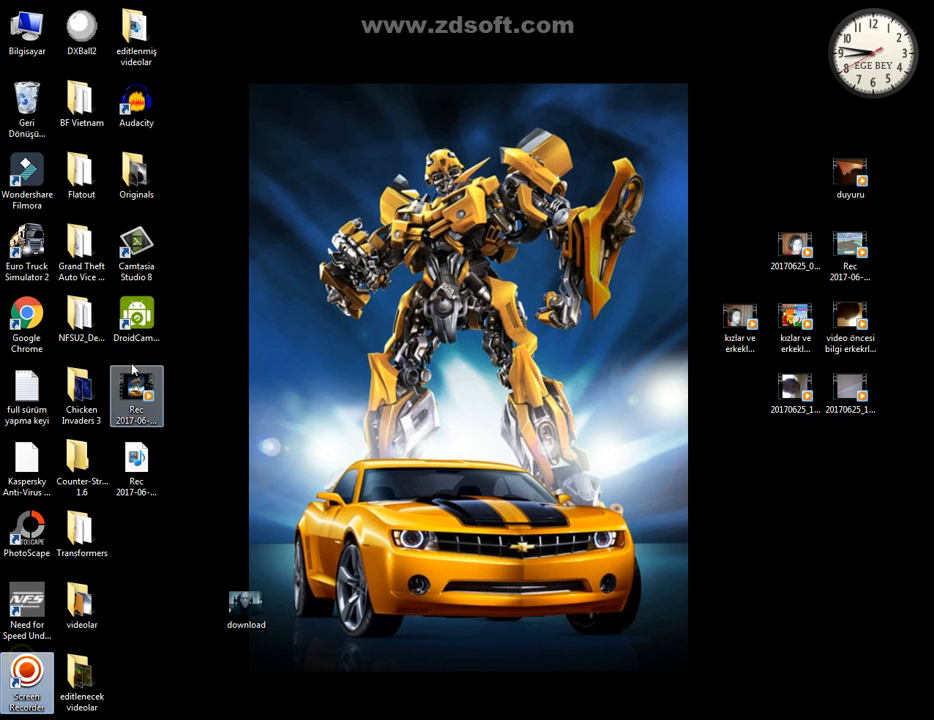
pyautogui.moveTo(136, 250)
pyautogui.mouseDown()
pyautogui.moveTo(245, 190)
pyautogui.moveTo(340, 292)
pyautogui.moveTo(165, 262)
pyautogui.moveTo(152, 270)
pyautogui.moveTo(223, 271)
pyautogui.moveTo(388, 226)
pyautogui.moveTo(145, 215)
pyautogui.moveTo(170, 255)
pyautogui.moveTo(141, 250)
pyautogui.mouseUp()
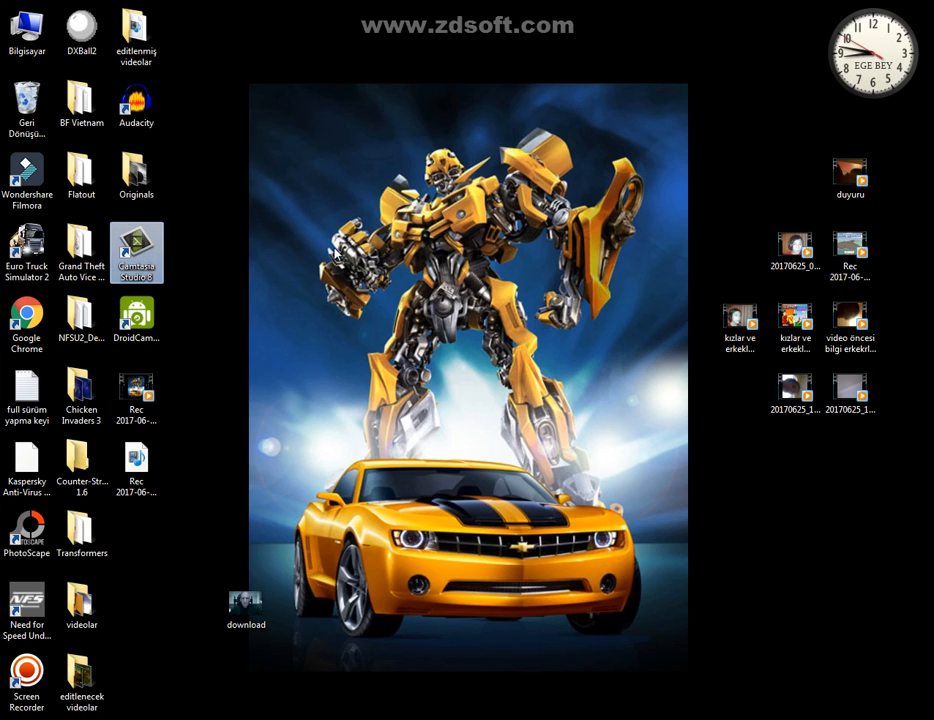
# Move the "download" image from the desktop to the Recycle Bin.
pyautogui.click(246, 605)
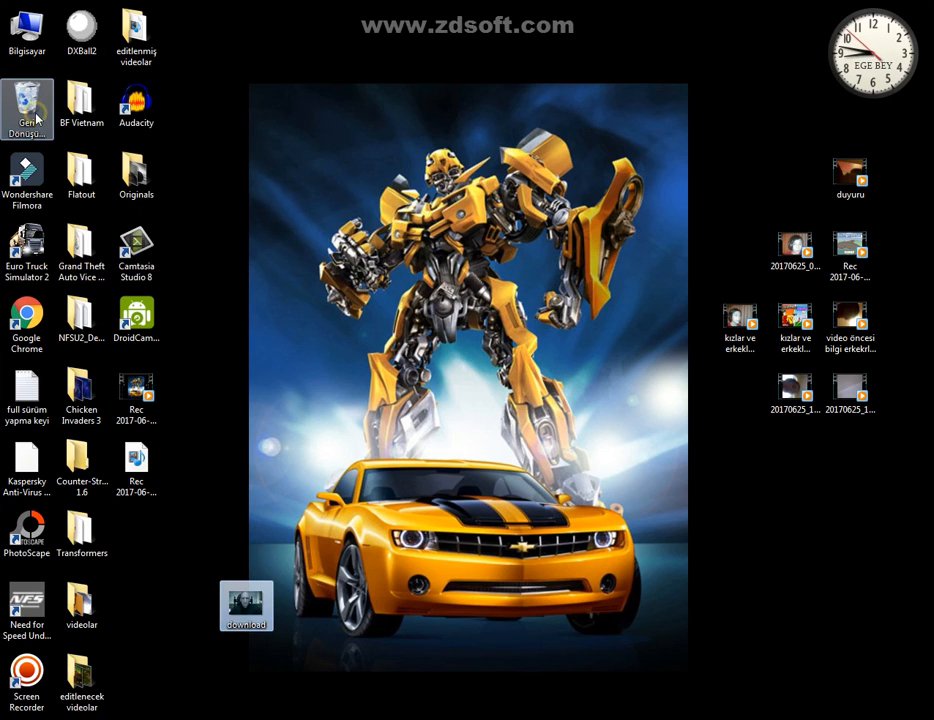
pyautogui.moveTo(36, 118); pyautogui.dragTo(33, 112)
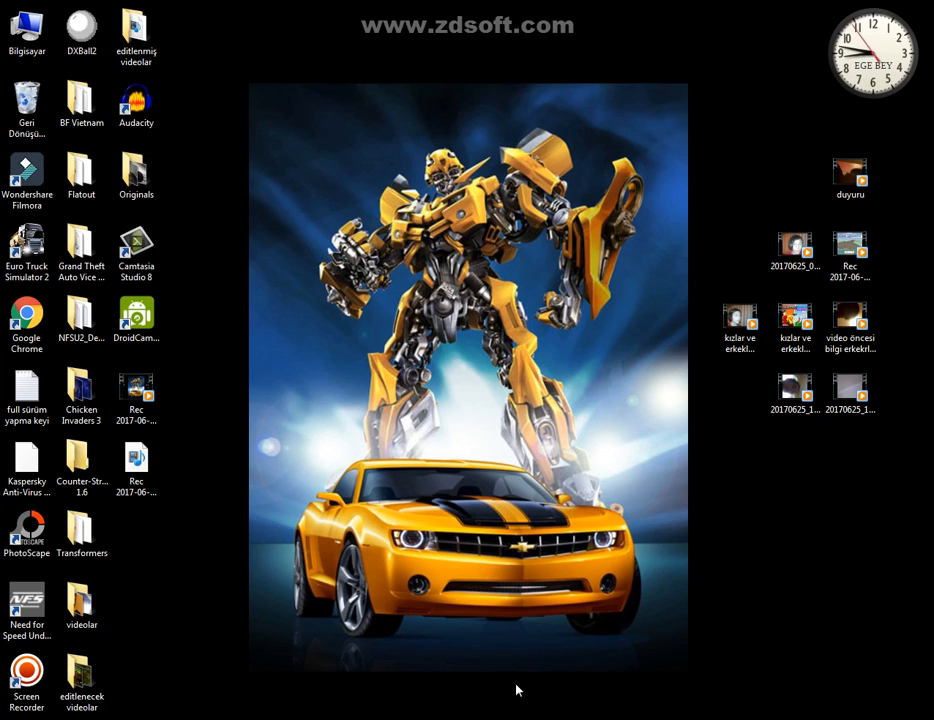